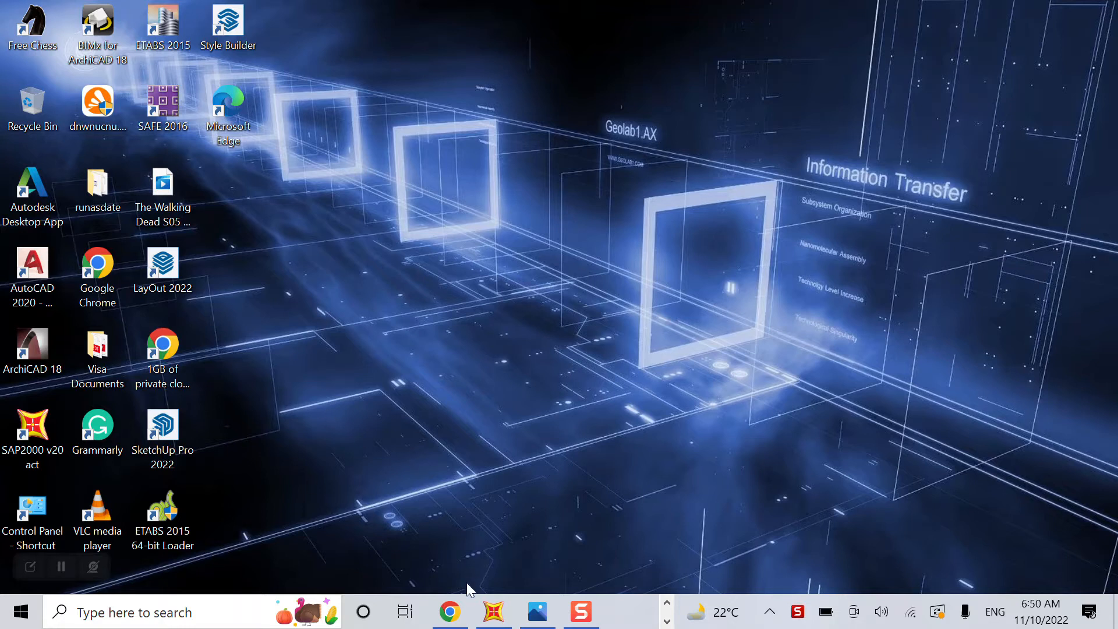
Bring up the Pr#4 Truss.jpg truss sketch from the Photos taskbar icon.
mouse_move(537, 614)
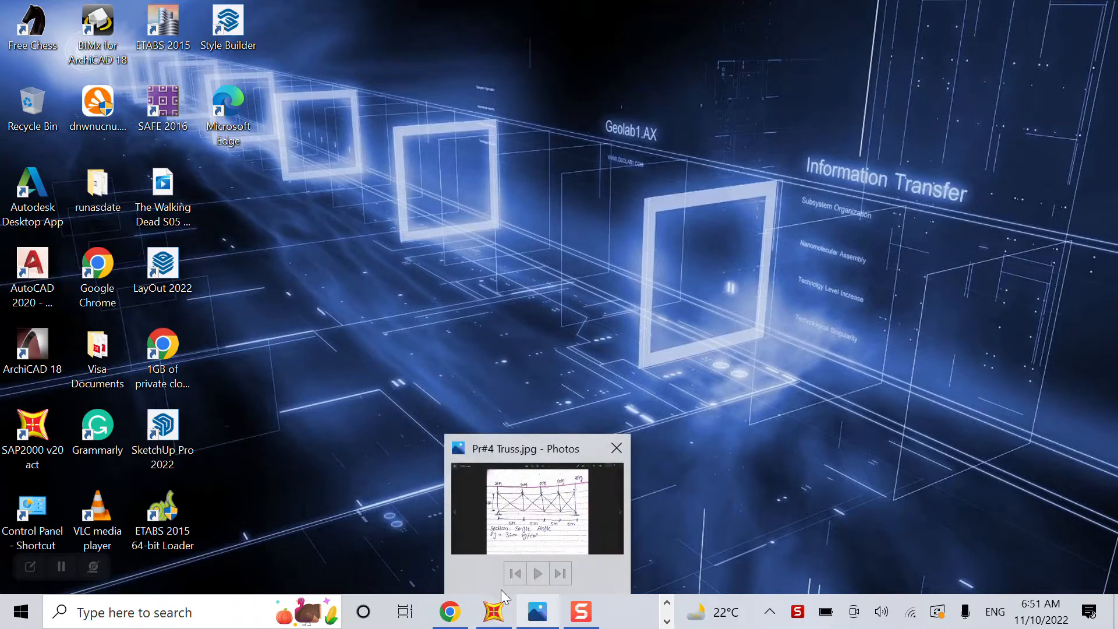
View the Pr#4 Truss.jpg sketch full-screen, then bring SAP2000 back up.
left_click(534, 621)
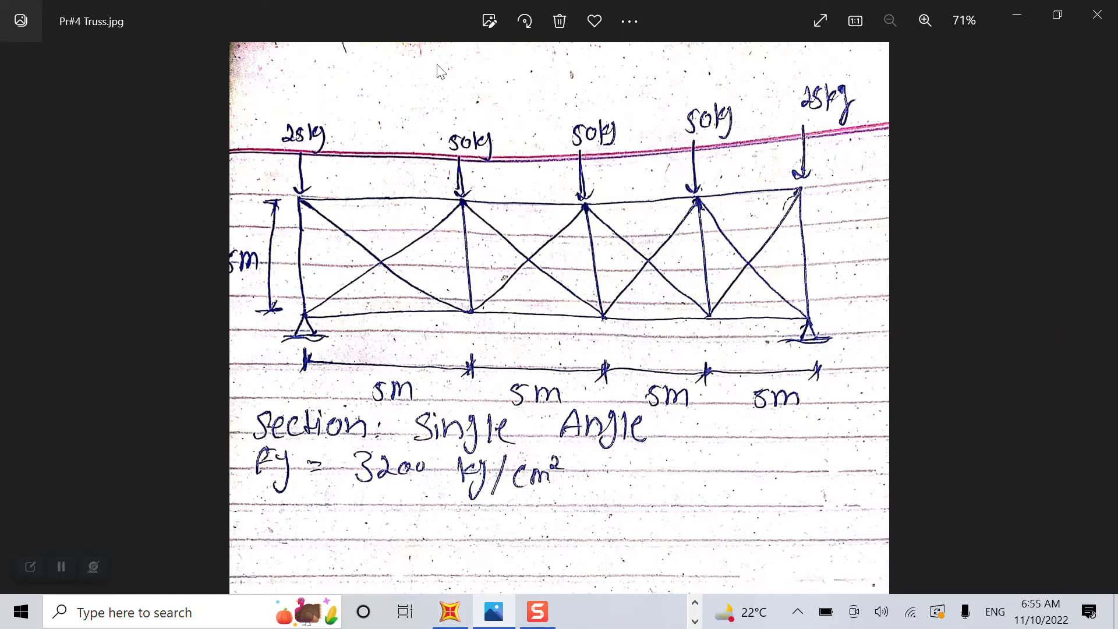
left_click(457, 614)
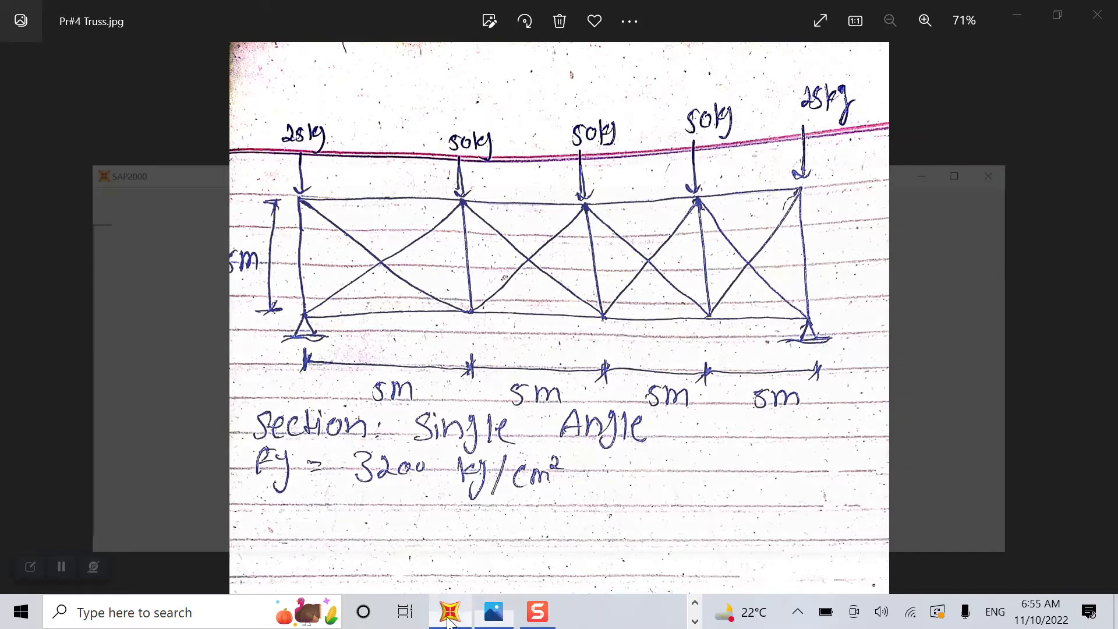
Restore SAP2000 over the photo and maximize it to full screen.
left_click(458, 615)
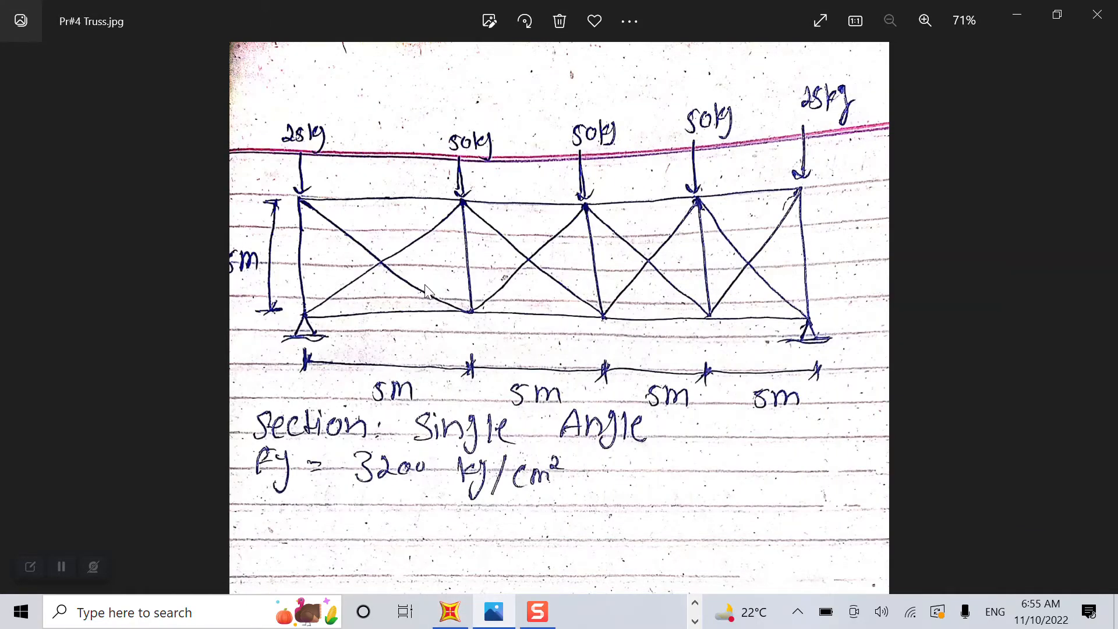
left_click(449, 613)
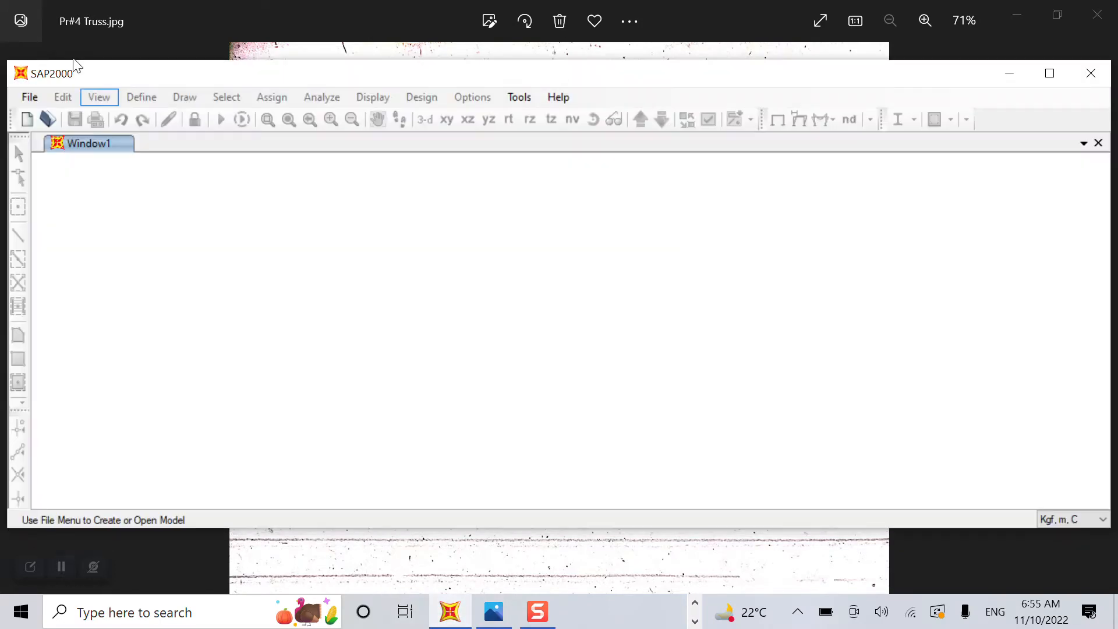
left_click(1049, 74)
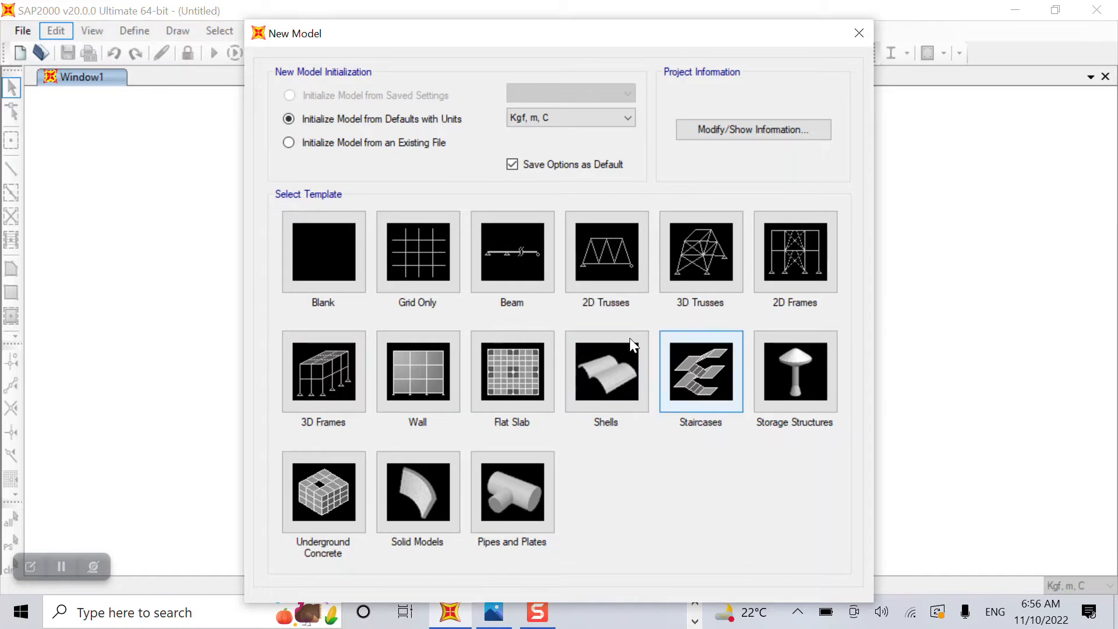
Start a new model from the 2D Trusses template, checking the sketch for reference.
left_click(613, 285)
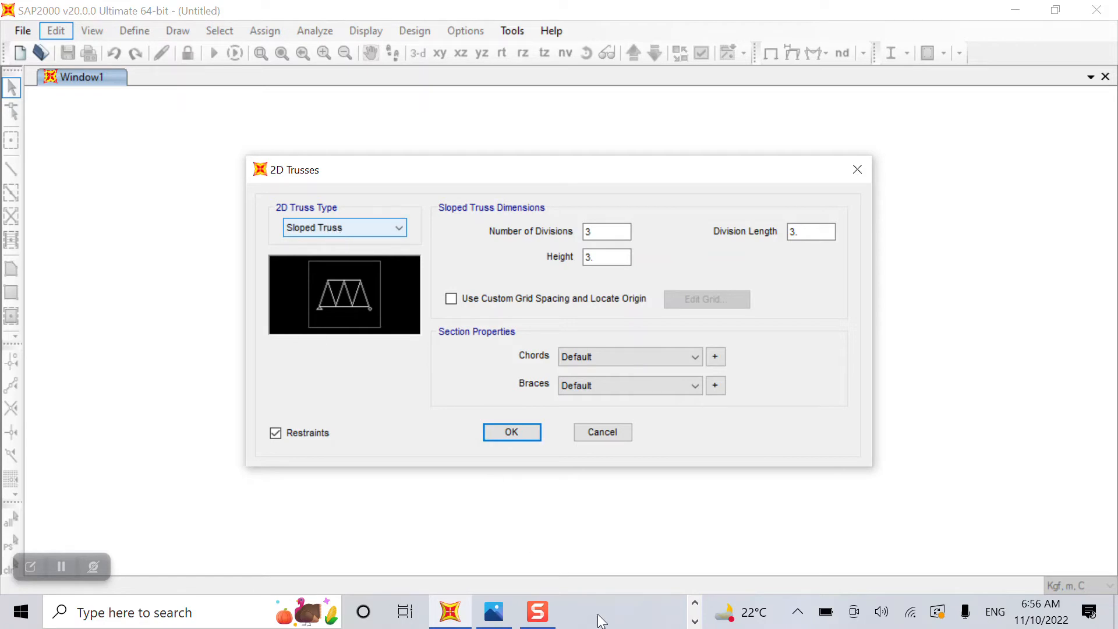
left_click(494, 611)
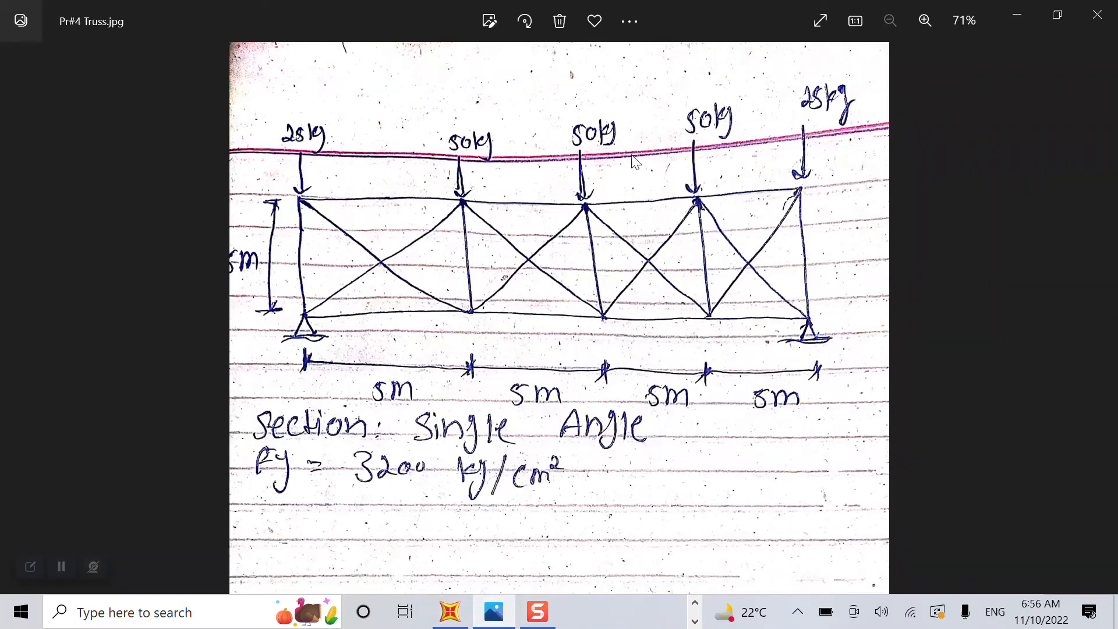
left_click(449, 606)
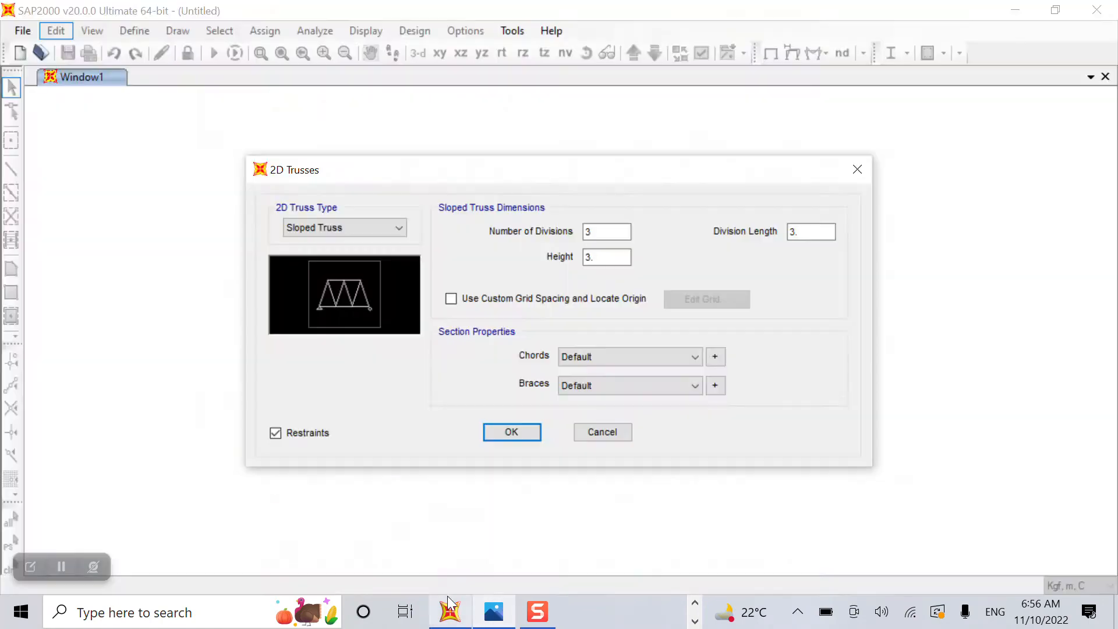
Set the 2D truss type to Vertical Truss instead of Pratt Truss.
left_click(345, 226)
left_click(341, 222)
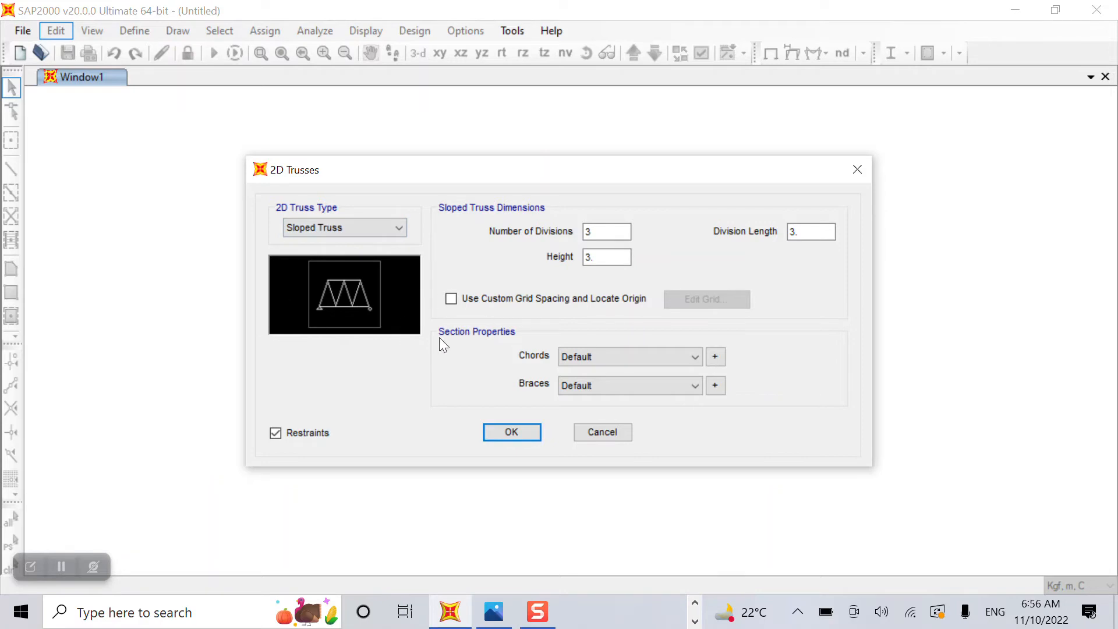
left_click(324, 229)
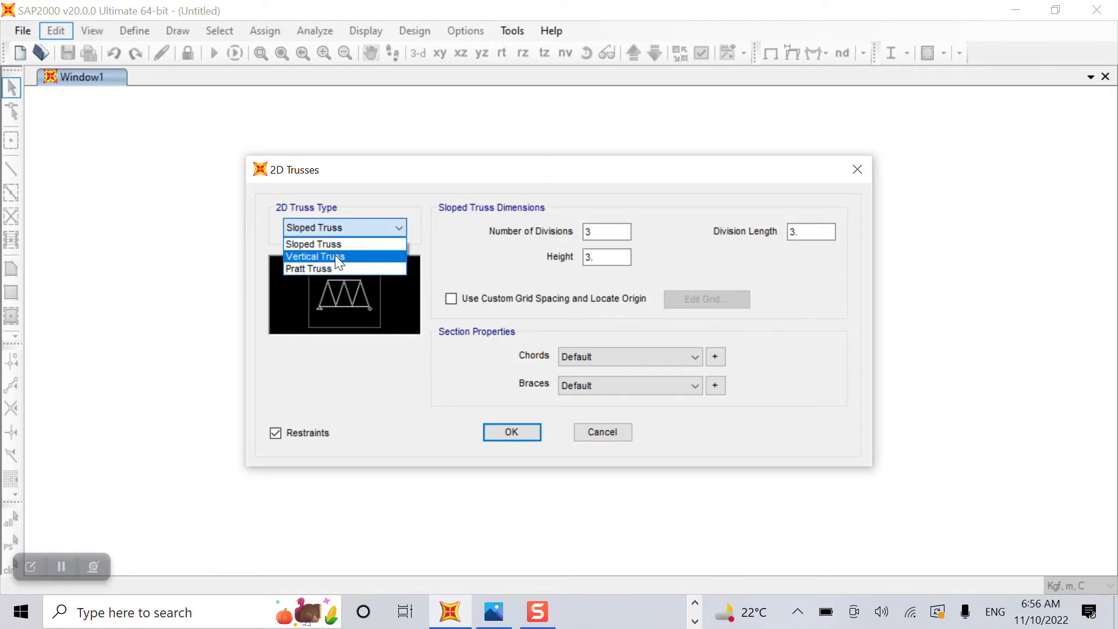
left_click(335, 255)
left_click(328, 228)
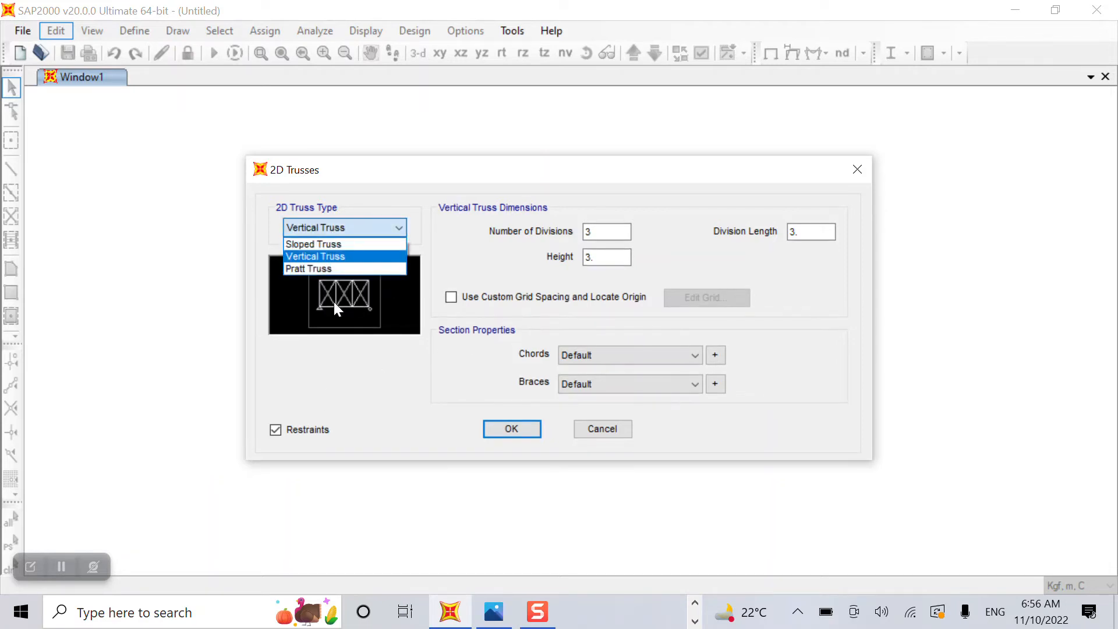
left_click(324, 267)
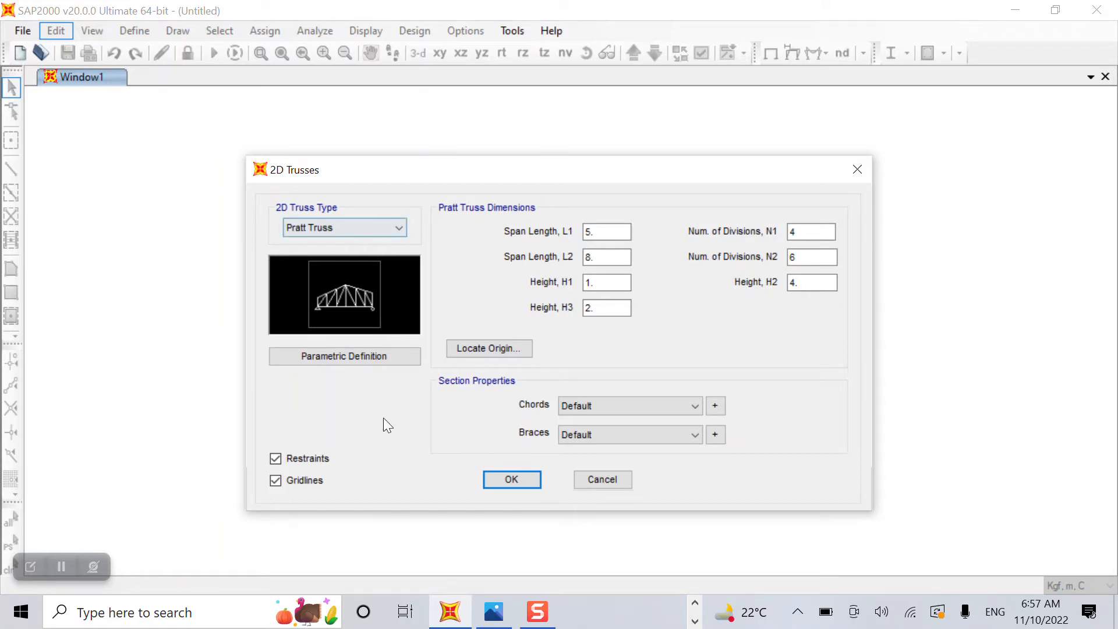
left_click(343, 226)
left_click(324, 270)
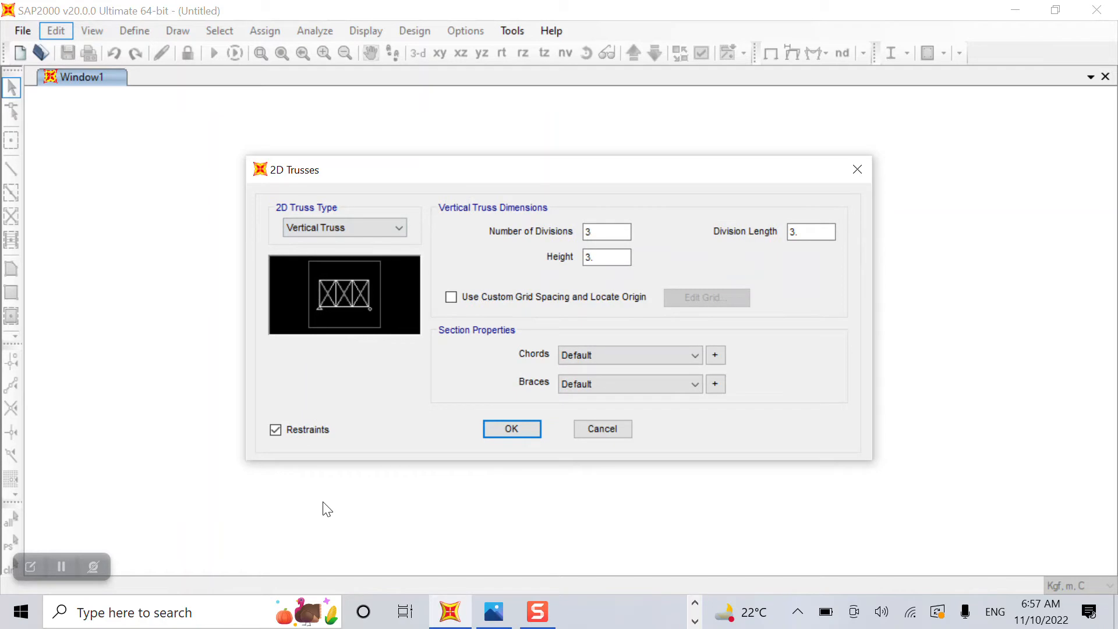
Set the Number of Divisions to 4 after checking the truss sketch.
left_click(492, 616)
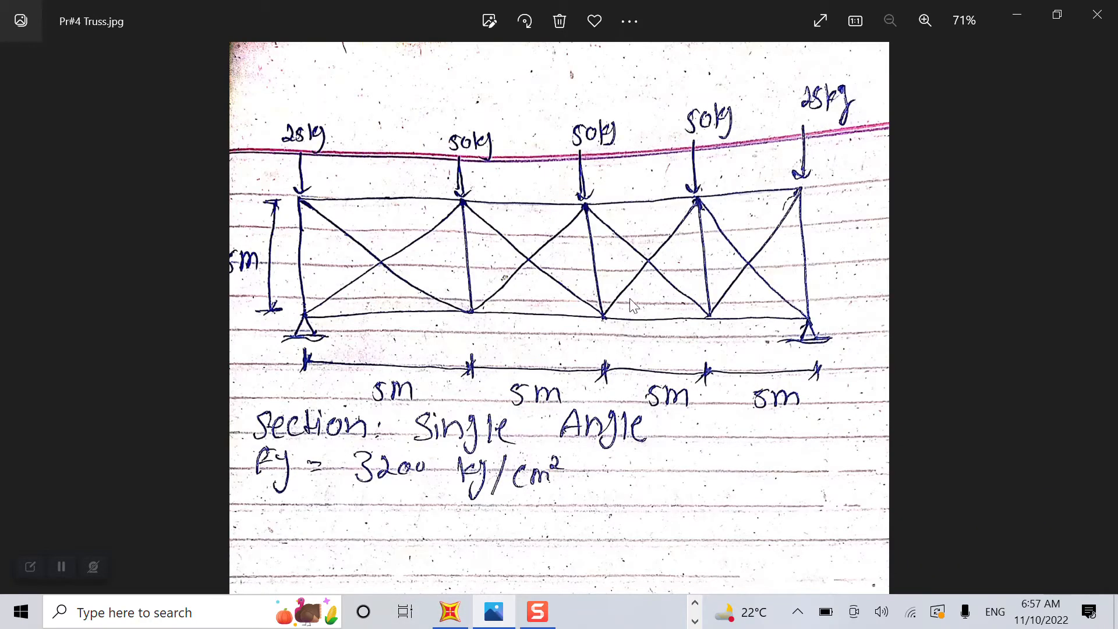
left_click(451, 611)
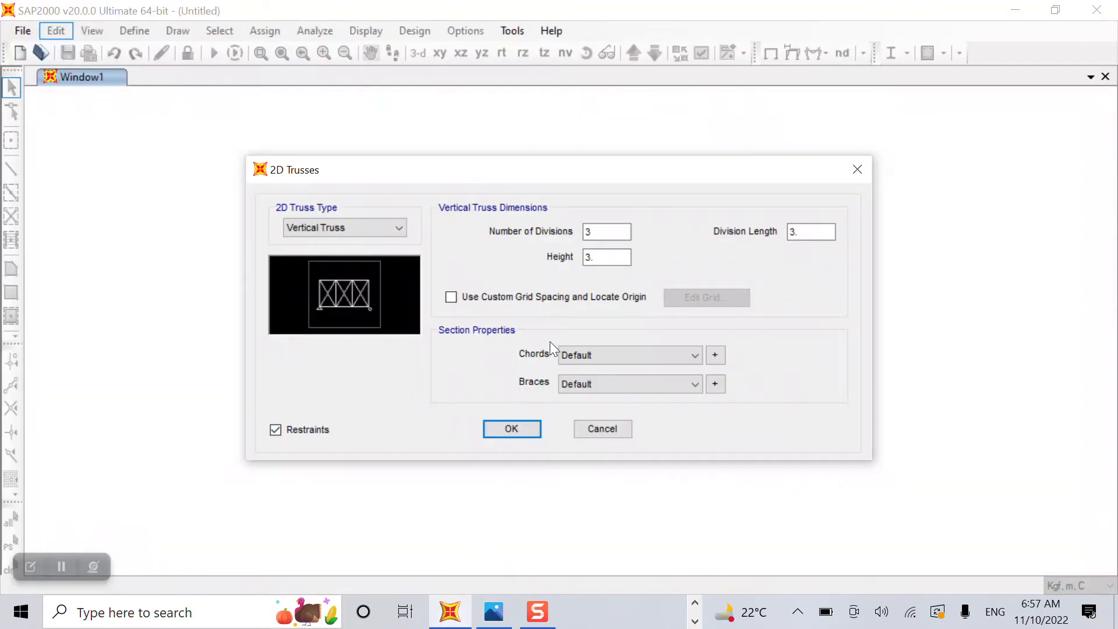
double_click(606, 229)
type("4")
left_click(494, 611)
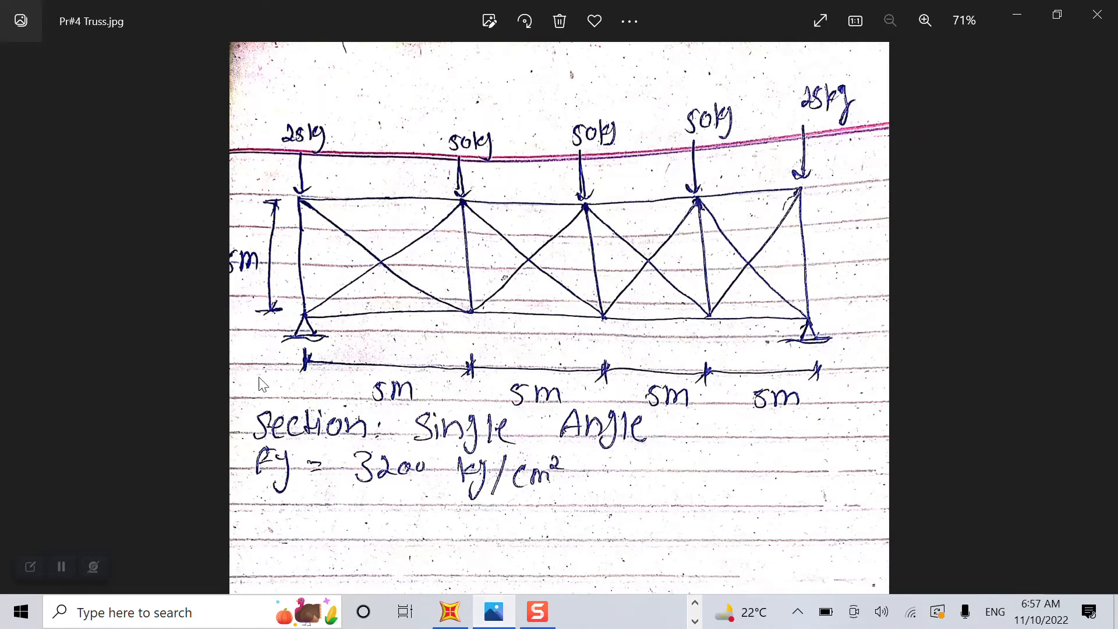
left_click(449, 611)
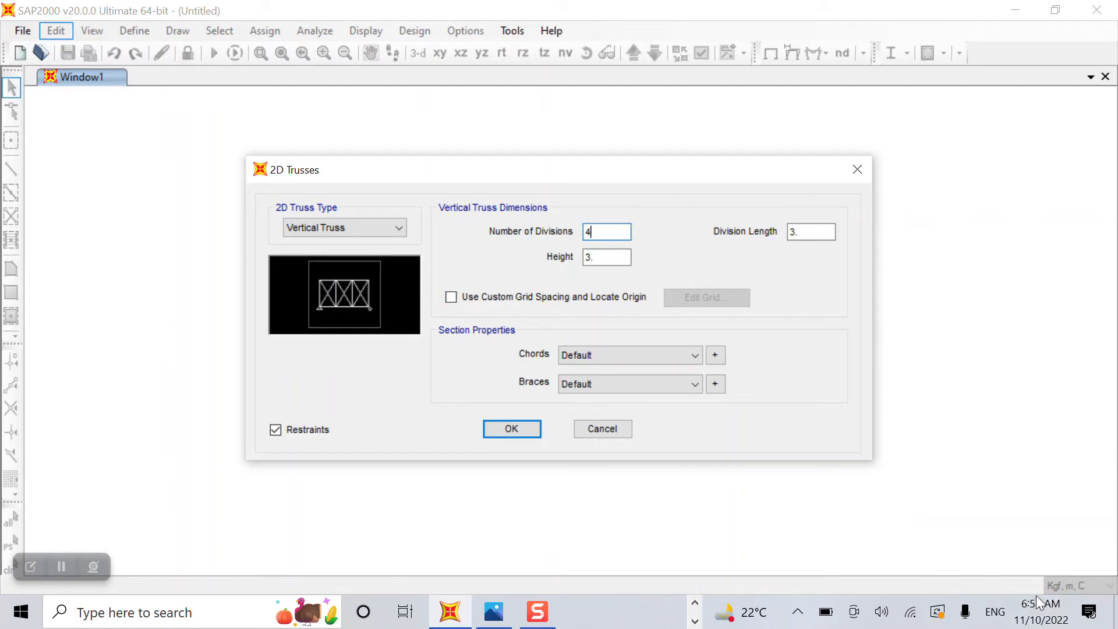
Set truss height 5 and division length 5, then generate the truss.
left_click(494, 611)
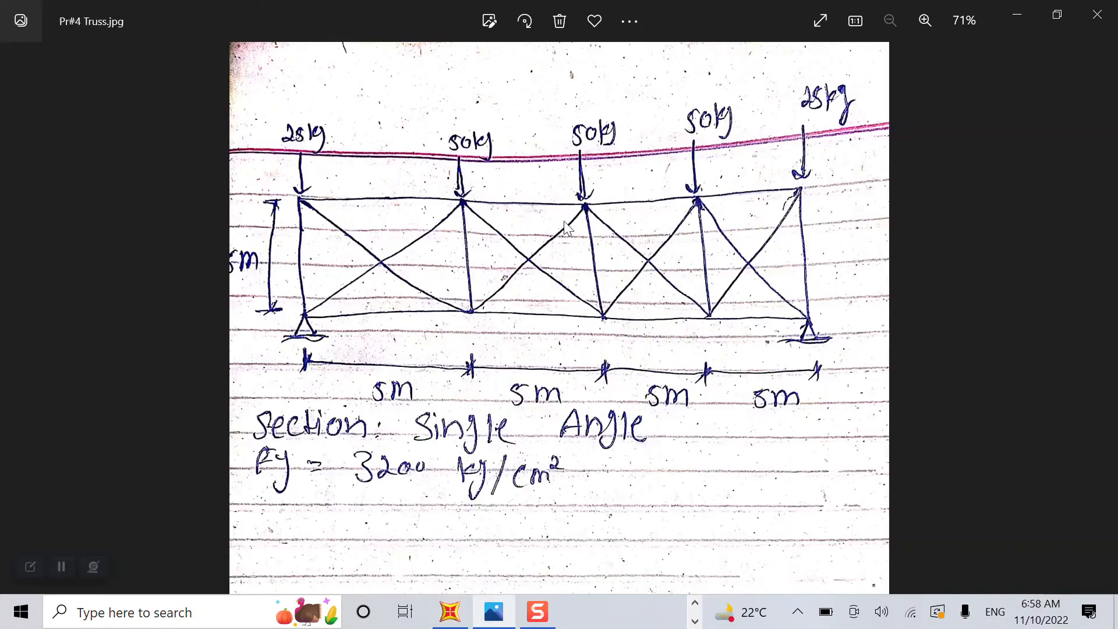
left_click(1014, 20)
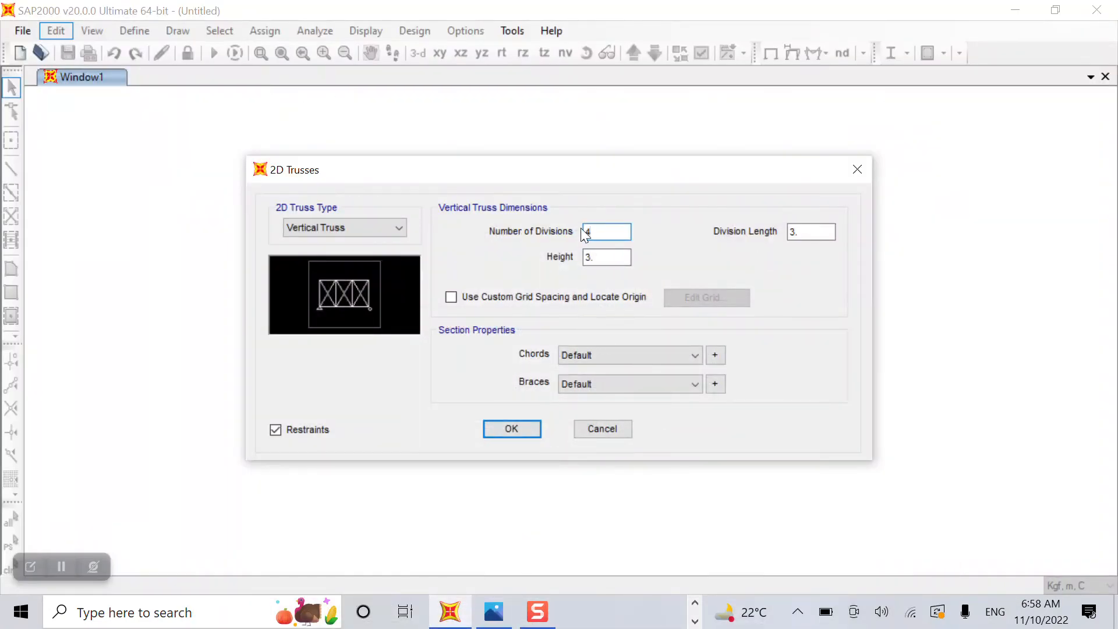
left_click(606, 256)
type("5")
left_click(811, 236)
left_click(503, 610)
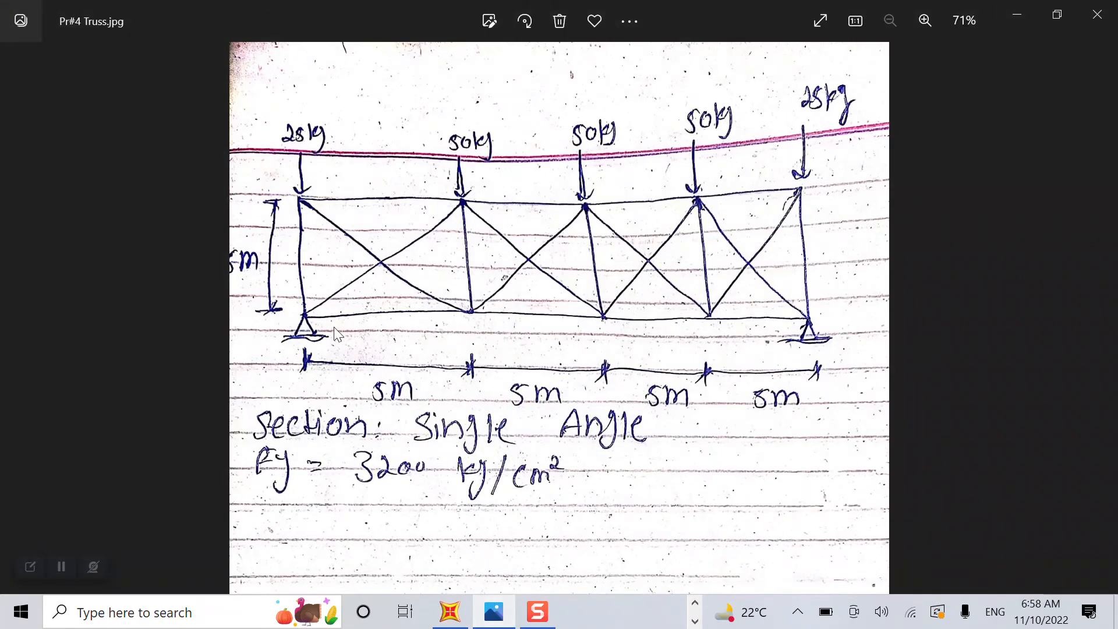
left_click(501, 614)
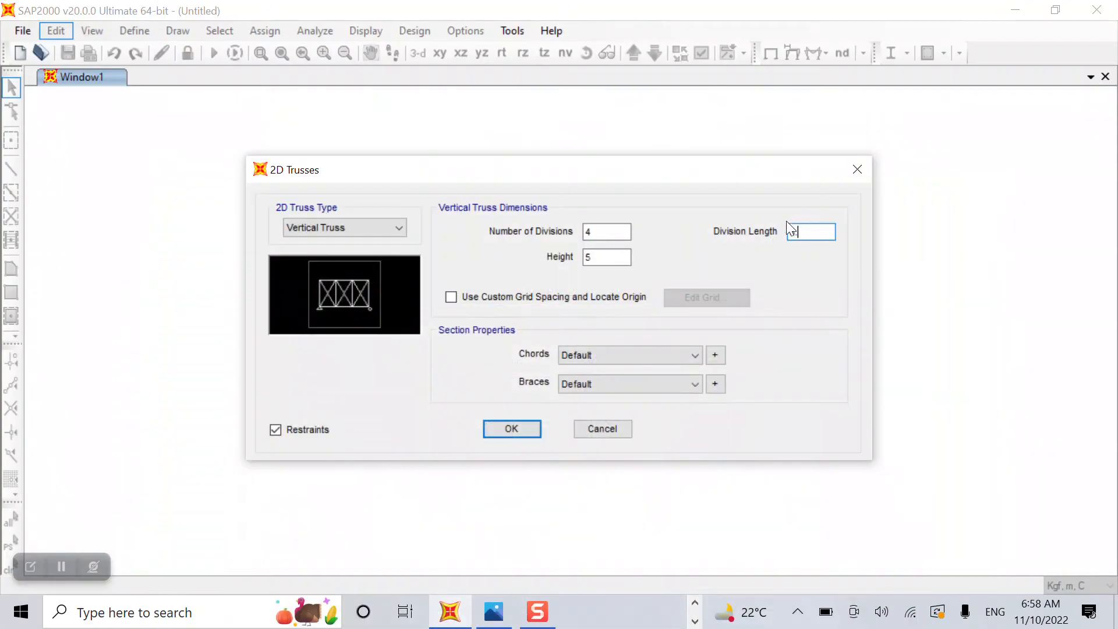
left_click_drag(810, 231, 749, 230)
type("5")
left_click(275, 430)
left_click(510, 434)
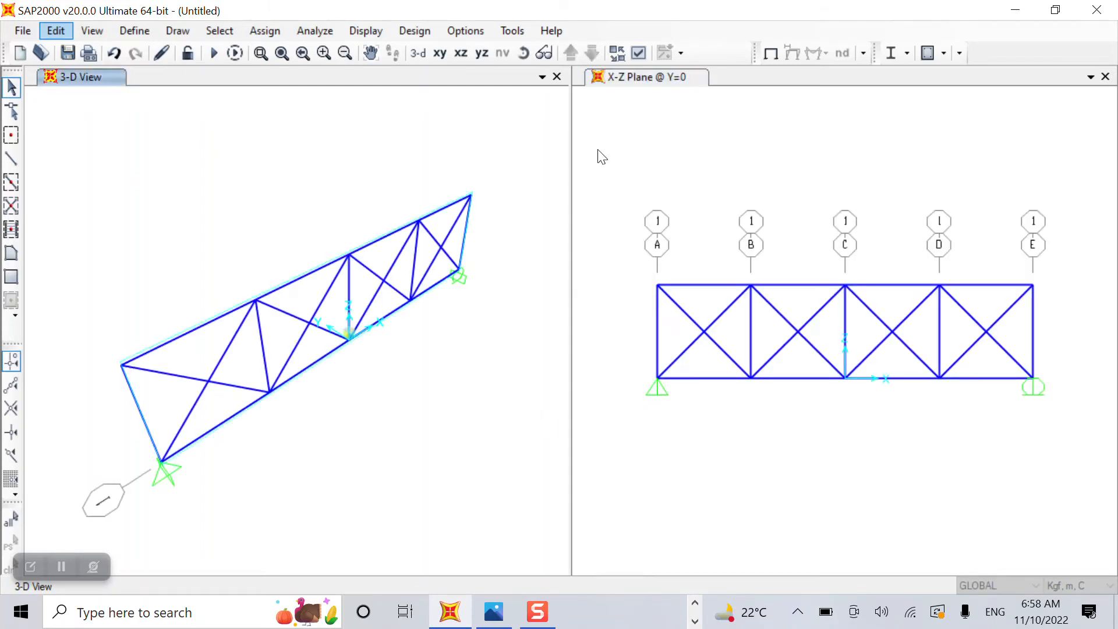
Show the right window in 3-D and the left window as the X-Z elevation.
left_click(602, 157)
left_click(418, 53)
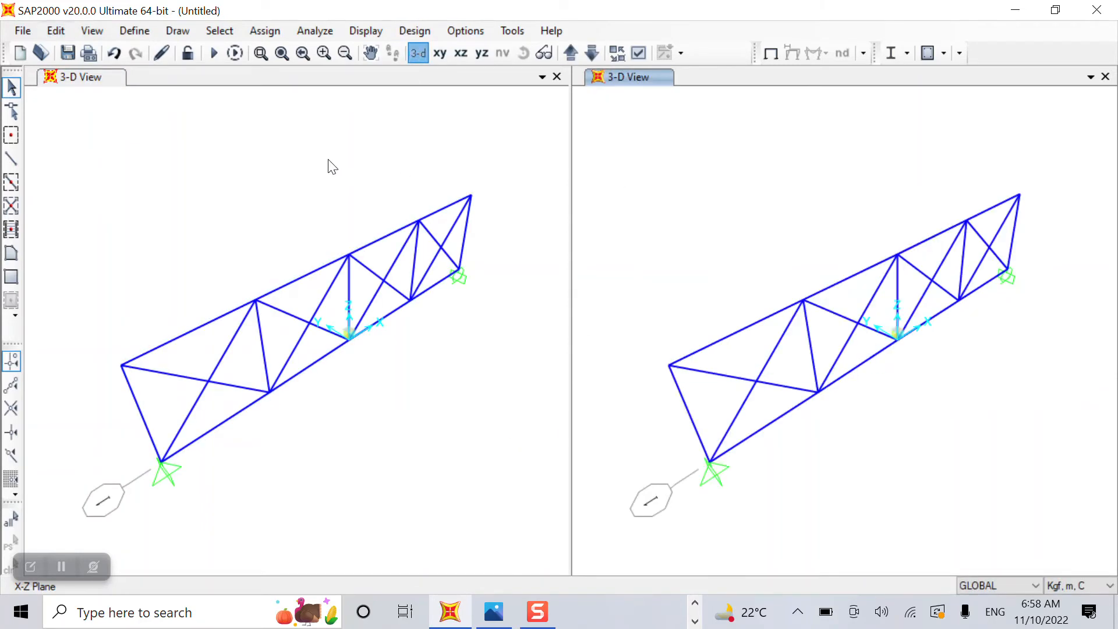
left_click(376, 114)
left_click(456, 53)
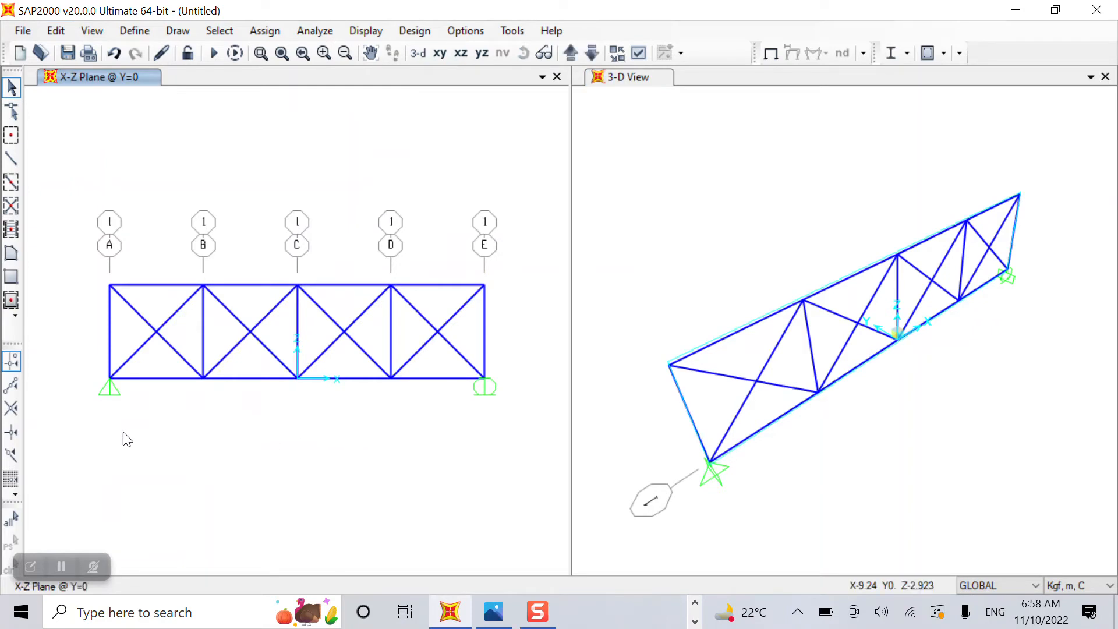
Give the right-hand bottom joint a pinned restraint, then open Define Materials.
left_click_drag(450, 353, 519, 453)
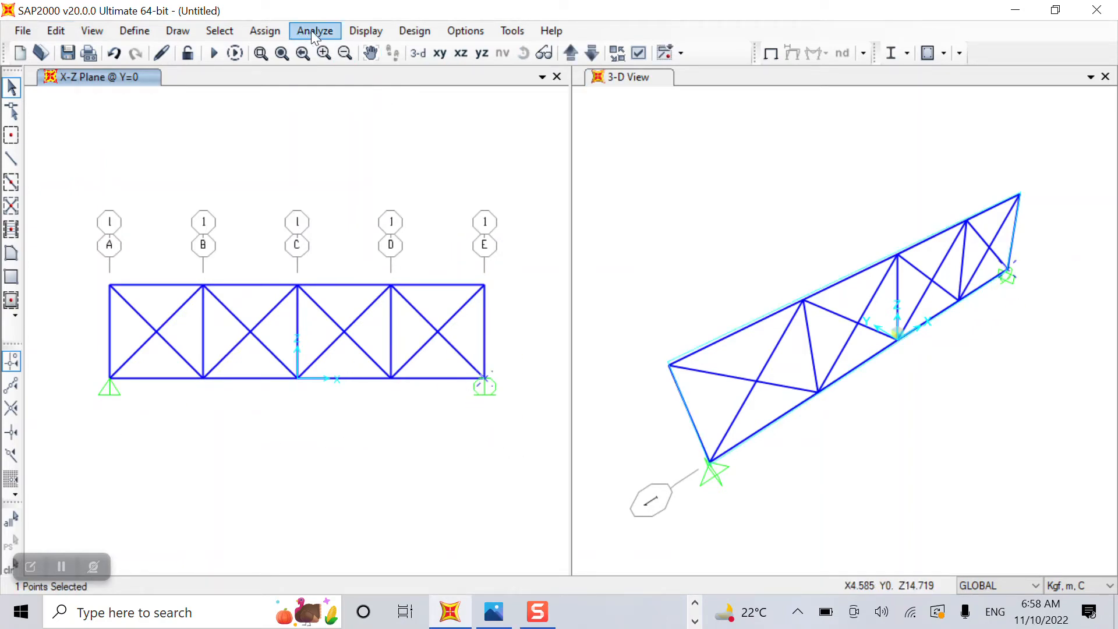
left_click(261, 31)
mouse_move(340, 54)
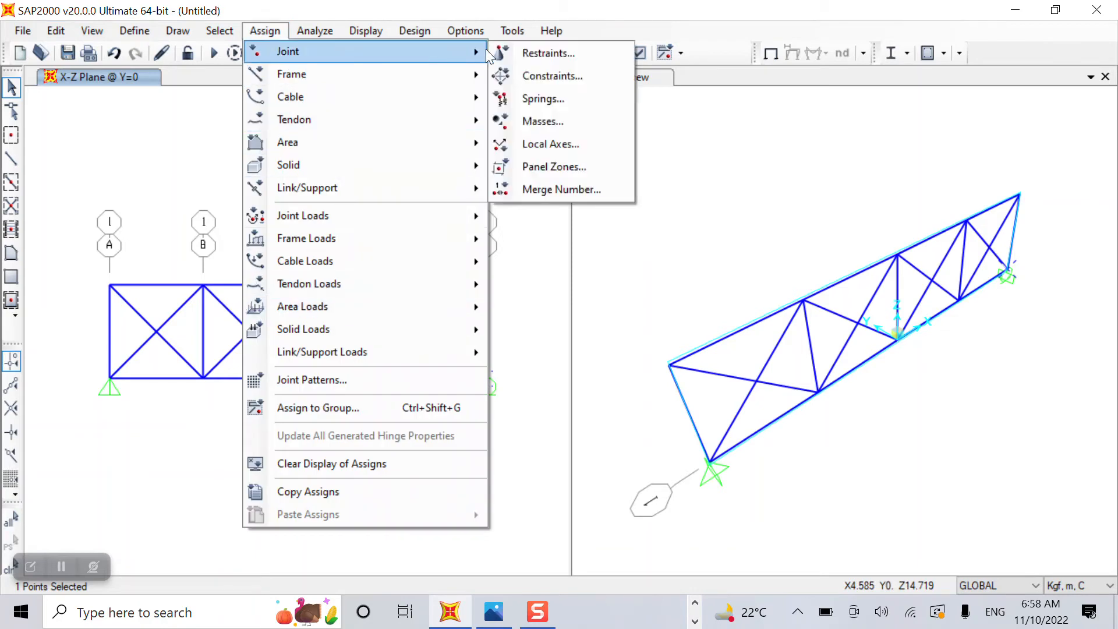
left_click(513, 53)
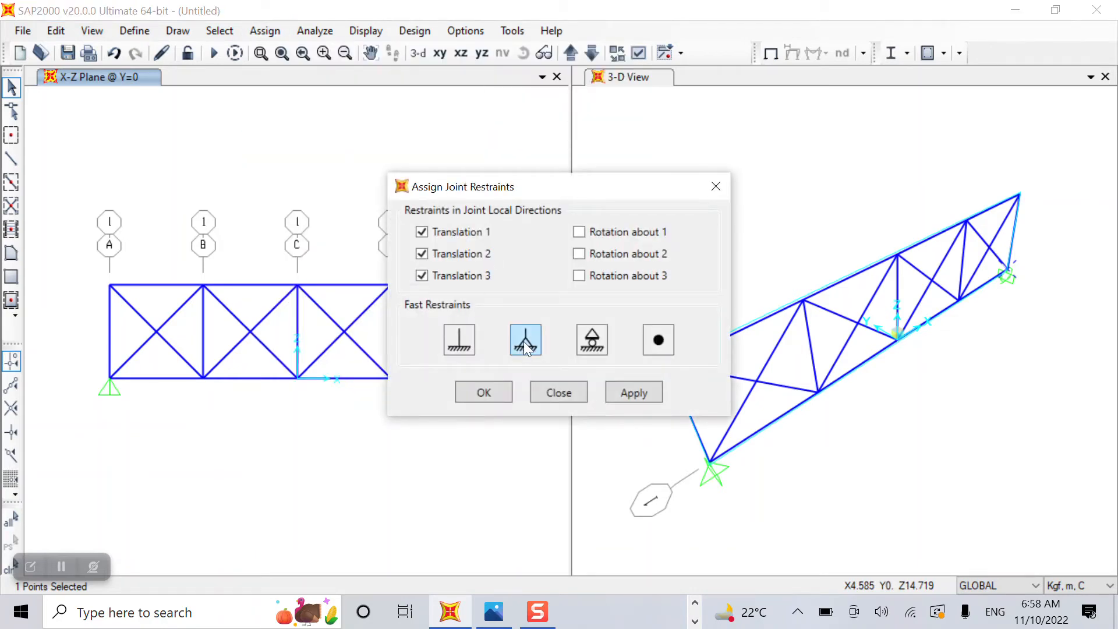
left_click(663, 401)
left_click(487, 396)
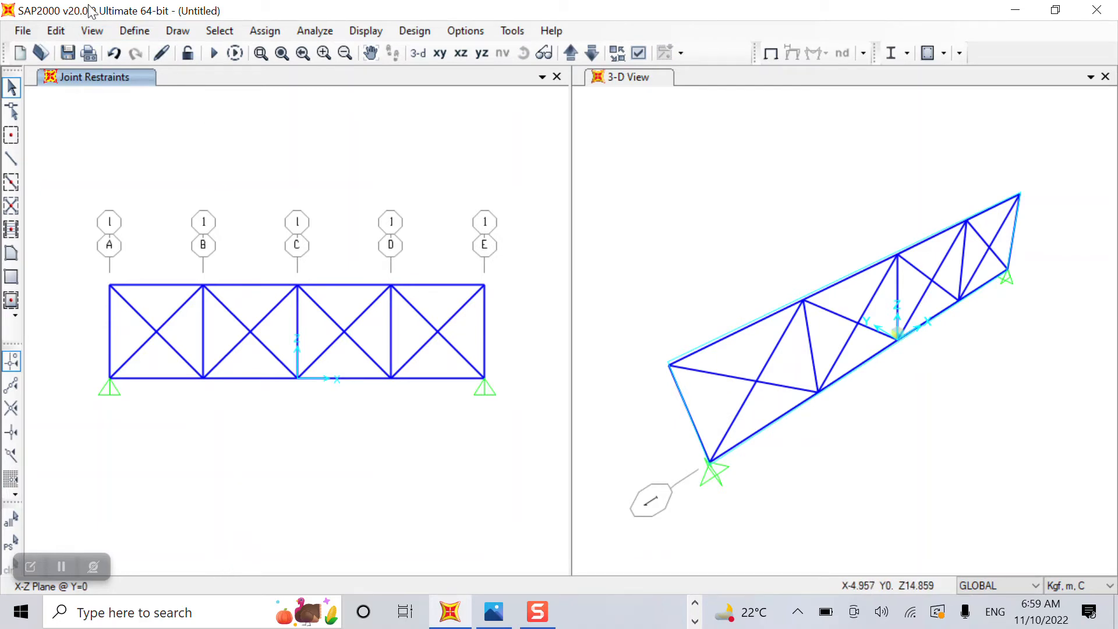
left_click(132, 33)
left_click(154, 50)
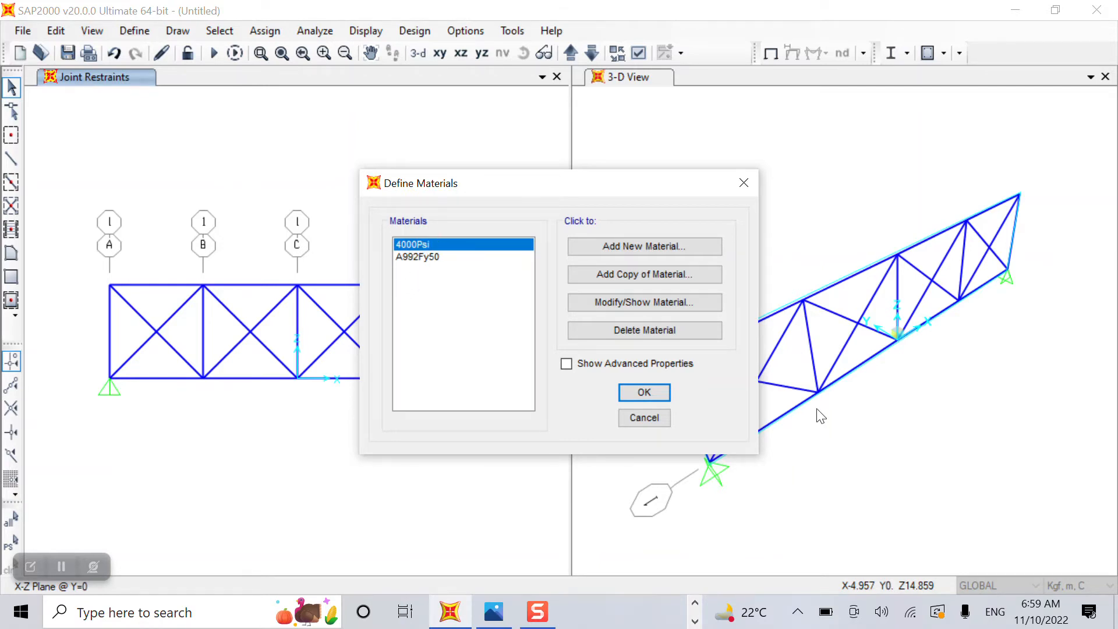
Delete 4000Psi and set A992Fy50's minimum yield stress Fy to 3200 kgf/cm².
left_click(661, 328)
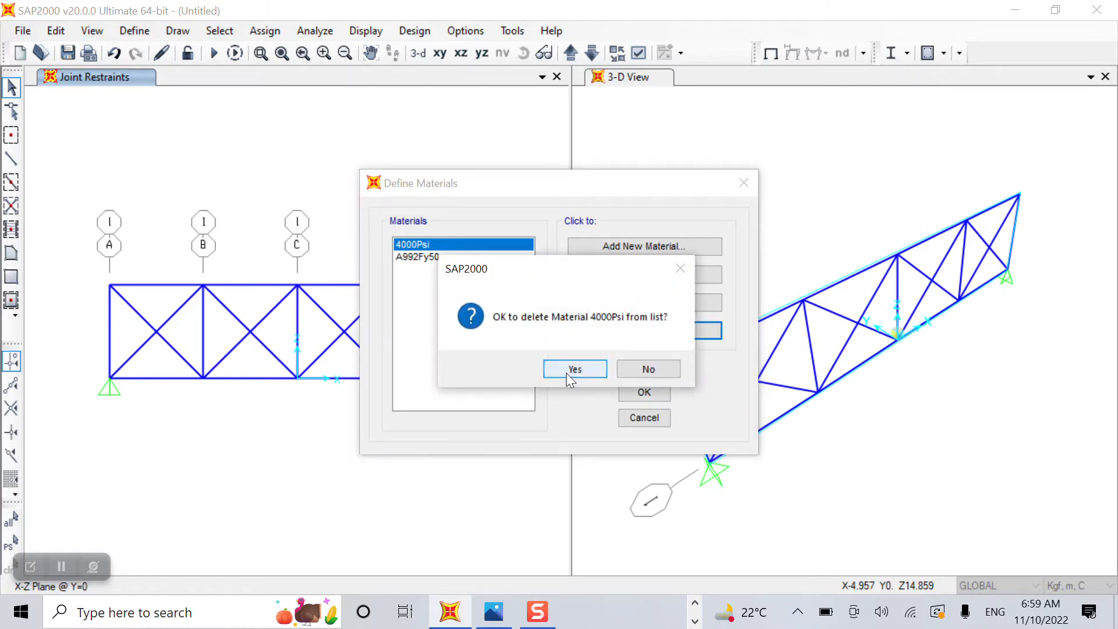
left_click(569, 371)
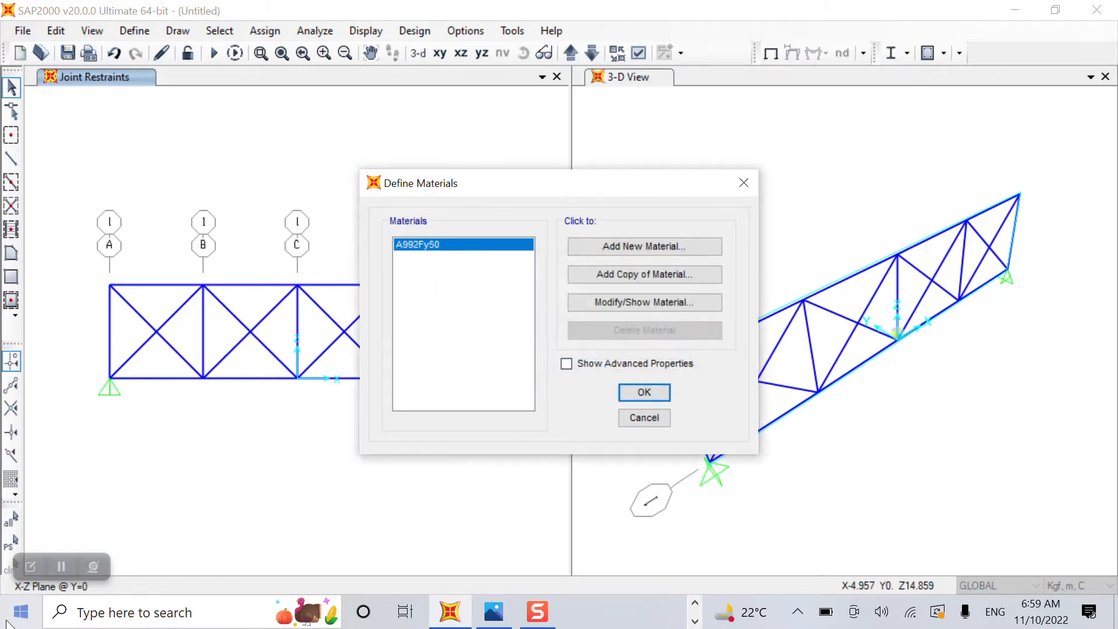
left_click(628, 298)
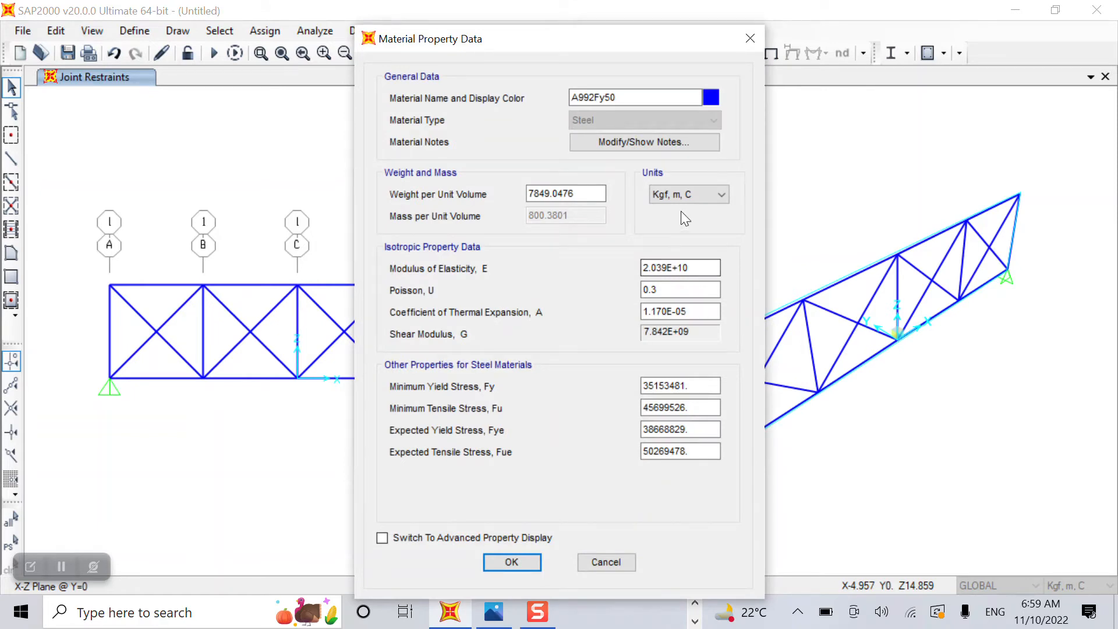
left_click(680, 194)
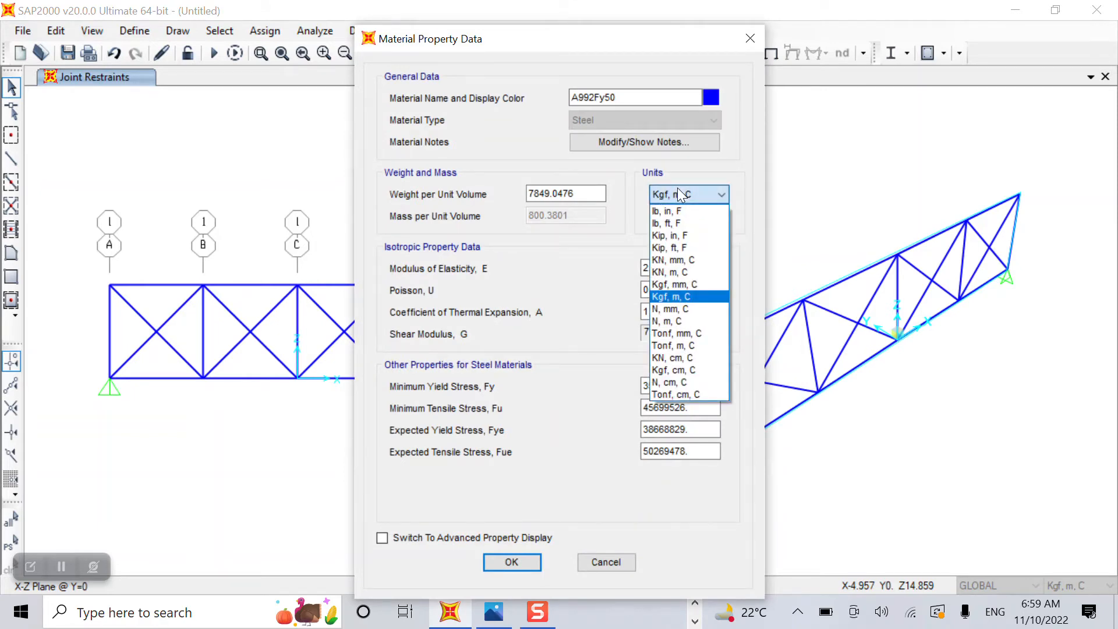
left_click(674, 369)
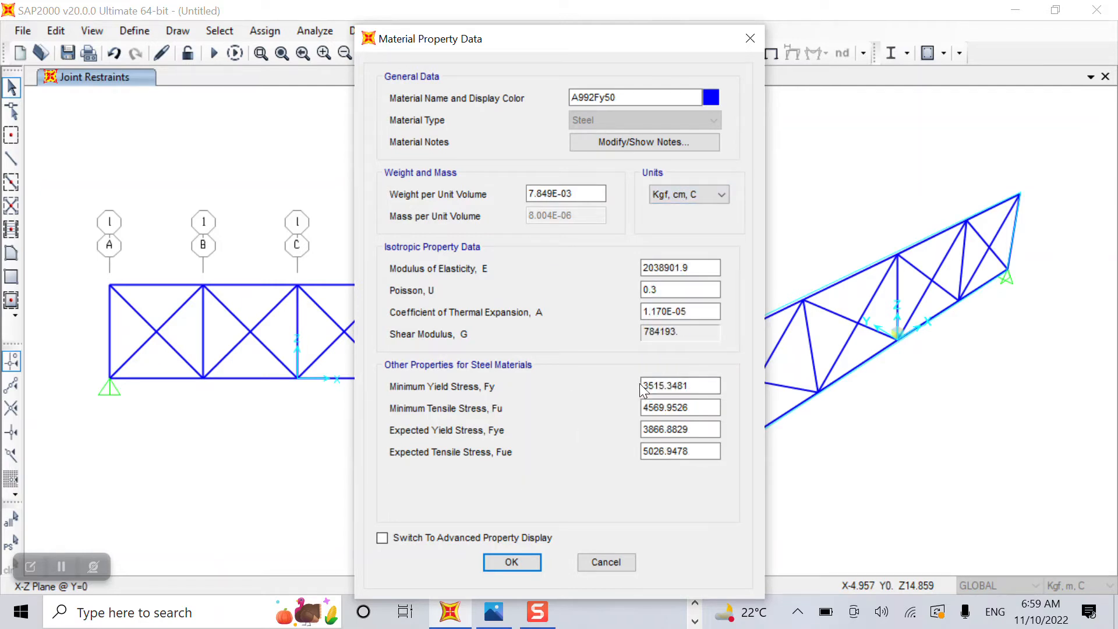
double_click(709, 382)
type("3200")
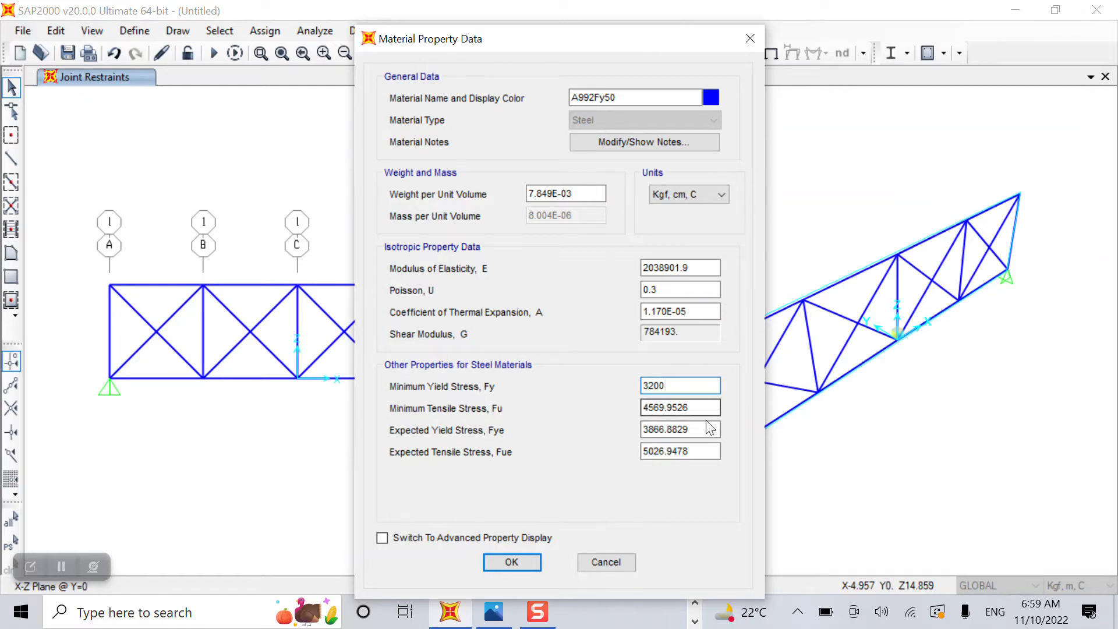
left_click(536, 559)
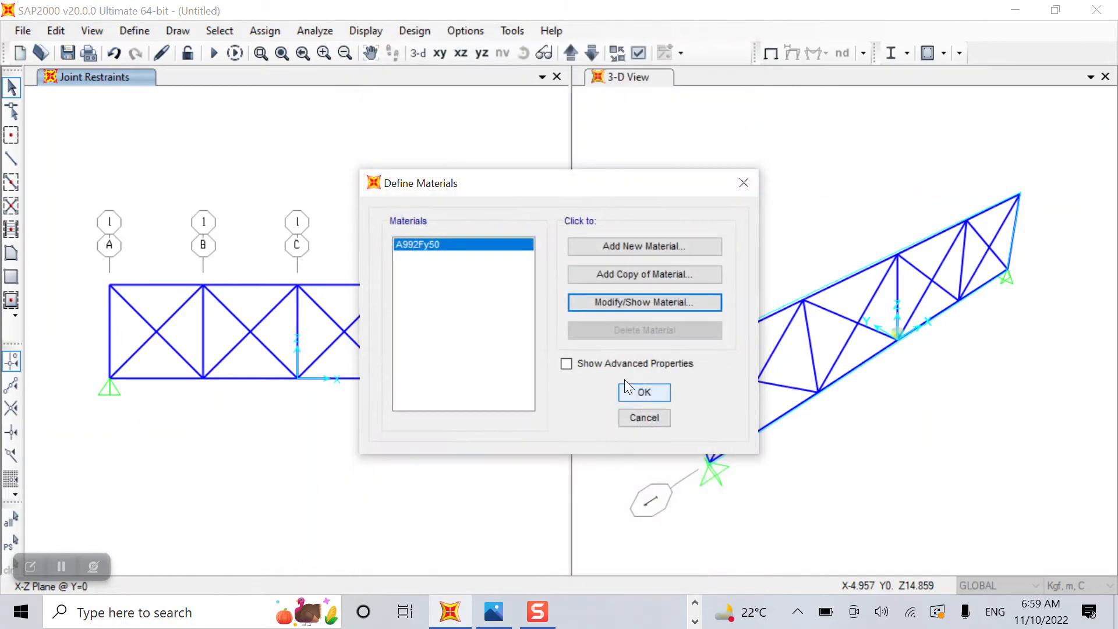
left_click(640, 389)
Import angle sections L1.5x1.5x1/4 through L9x4x9/16 from SECTIONS.PRO as frame sections.
left_click(125, 31)
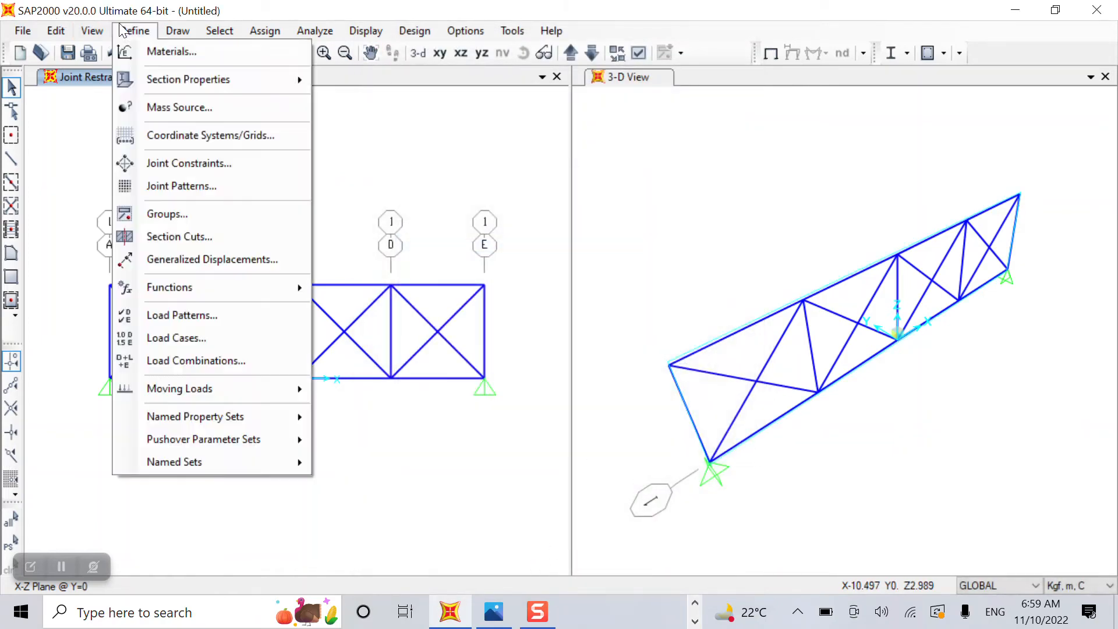
mouse_move(189, 83)
left_click(362, 81)
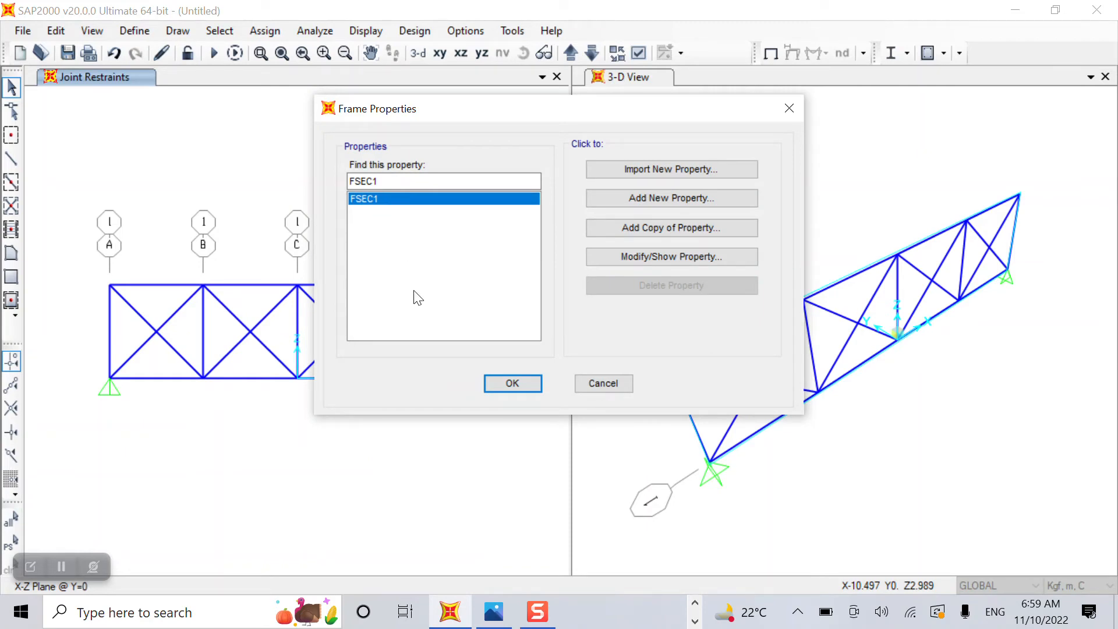
left_click(593, 169)
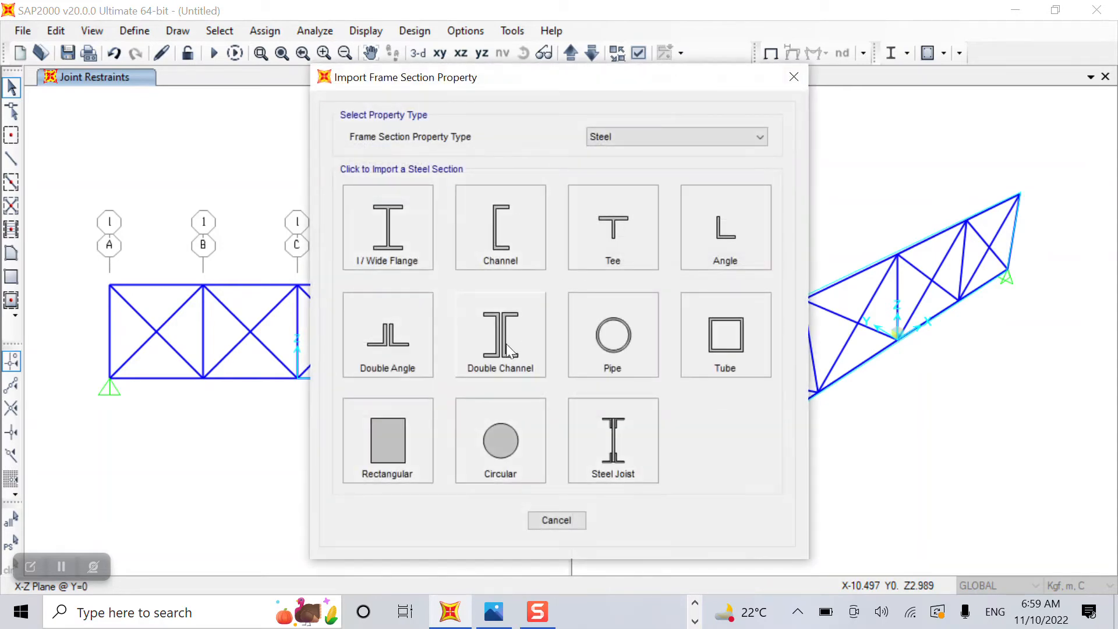
left_click(740, 227)
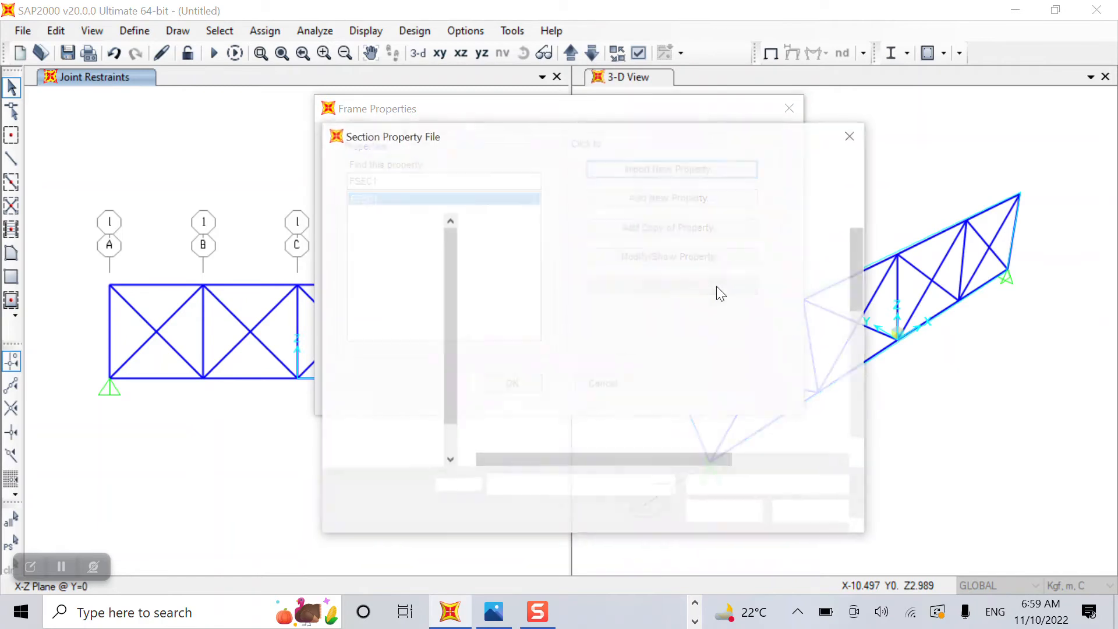
scroll(587, 385, "down", 5)
scroll(587, 385, "down", 3)
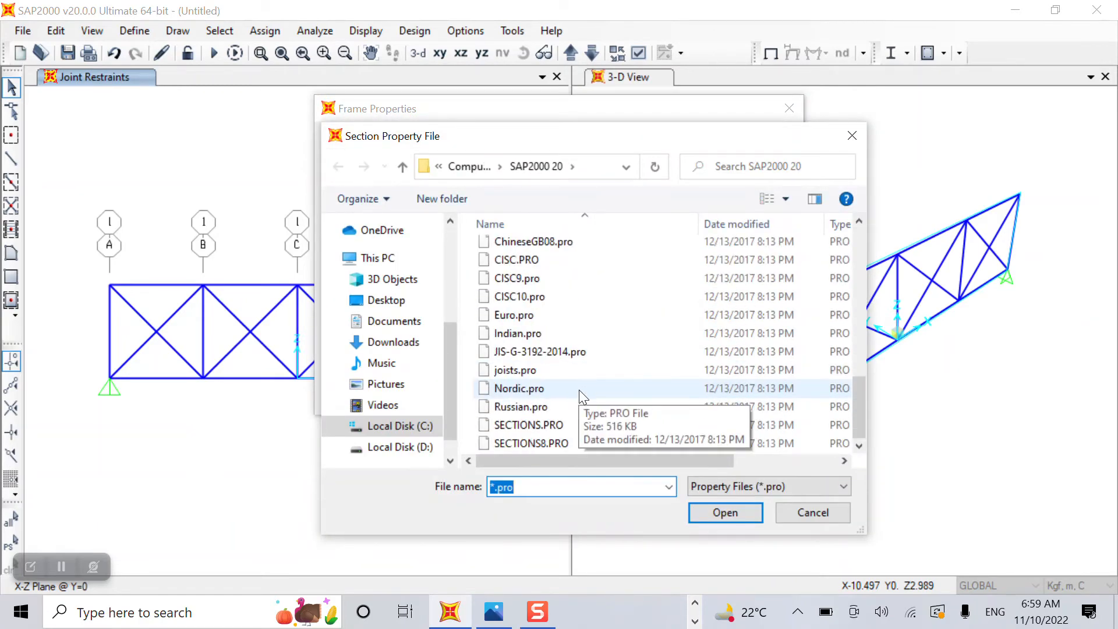
left_click(559, 425)
left_click(752, 510)
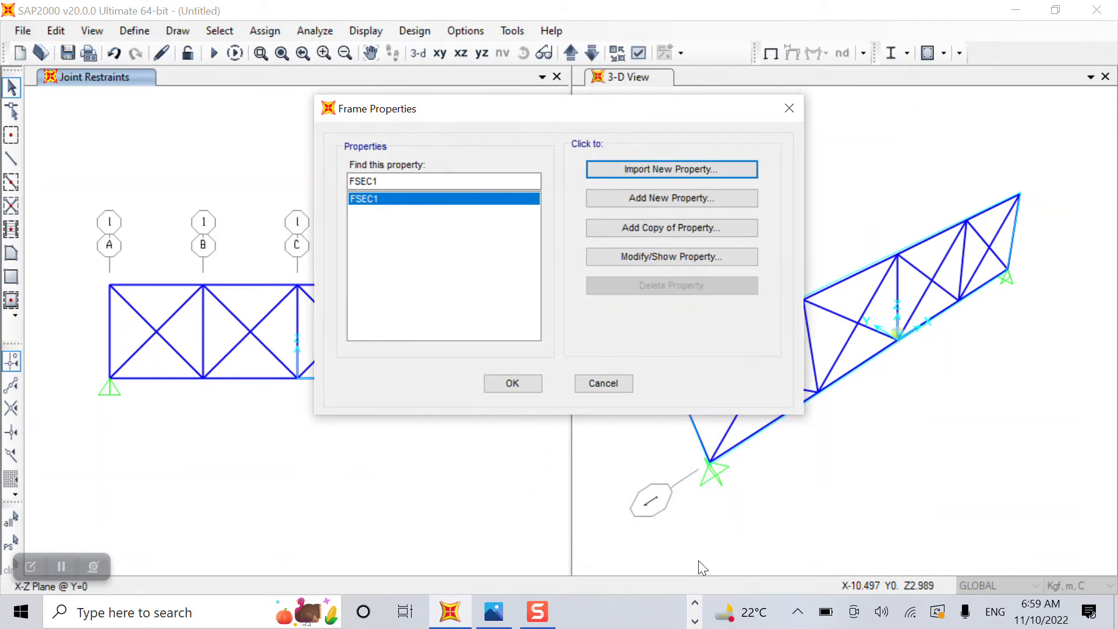
left_click_drag(491, 233, 500, 464)
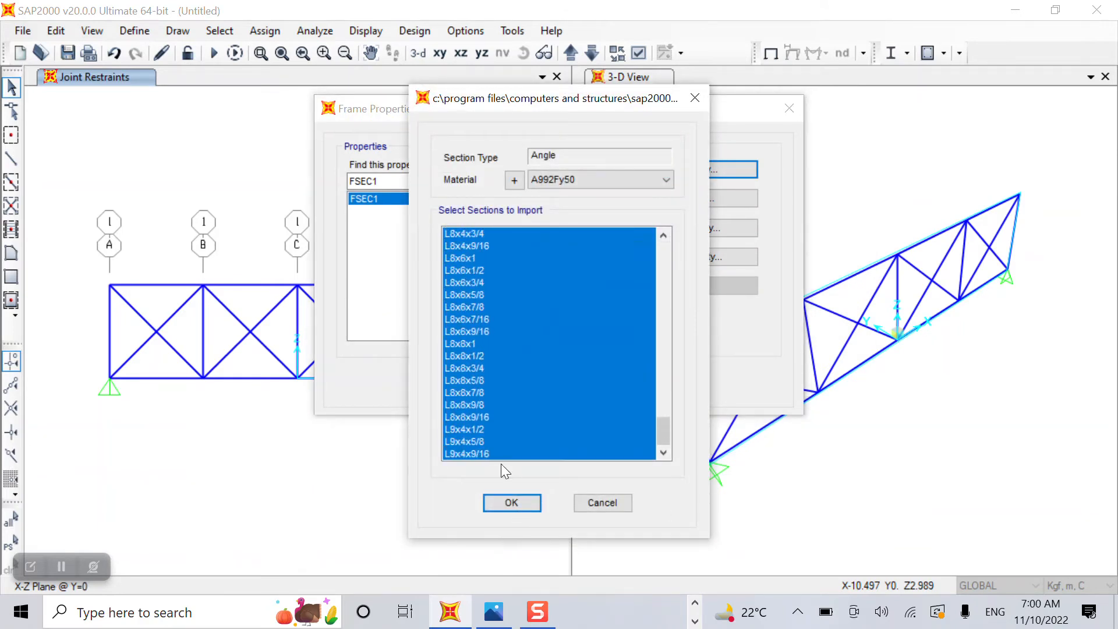
left_click(512, 503)
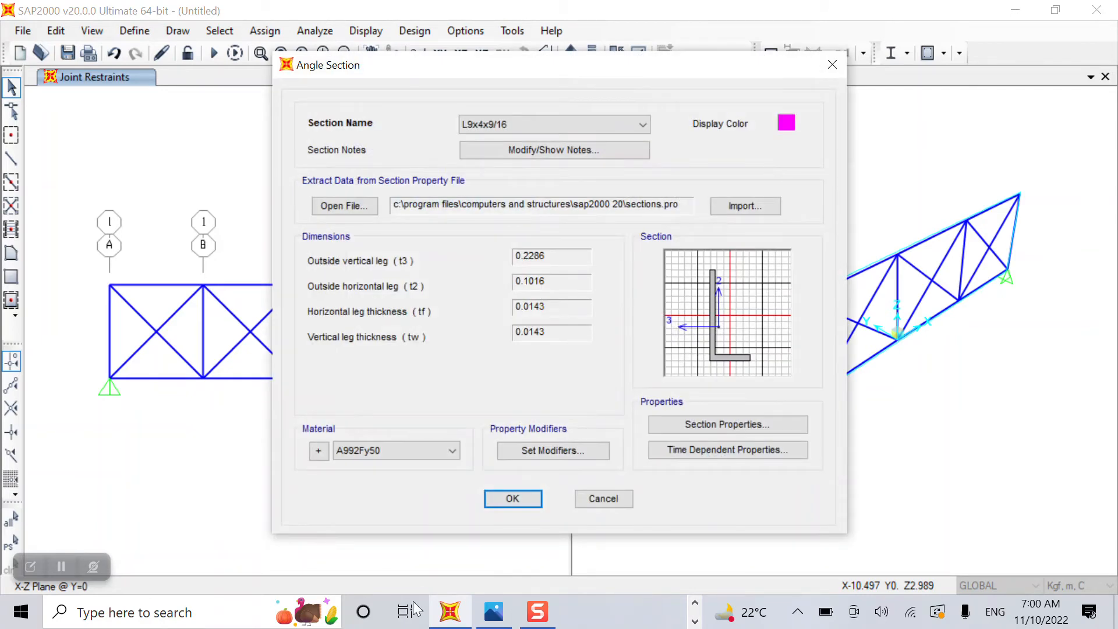
left_click(537, 495)
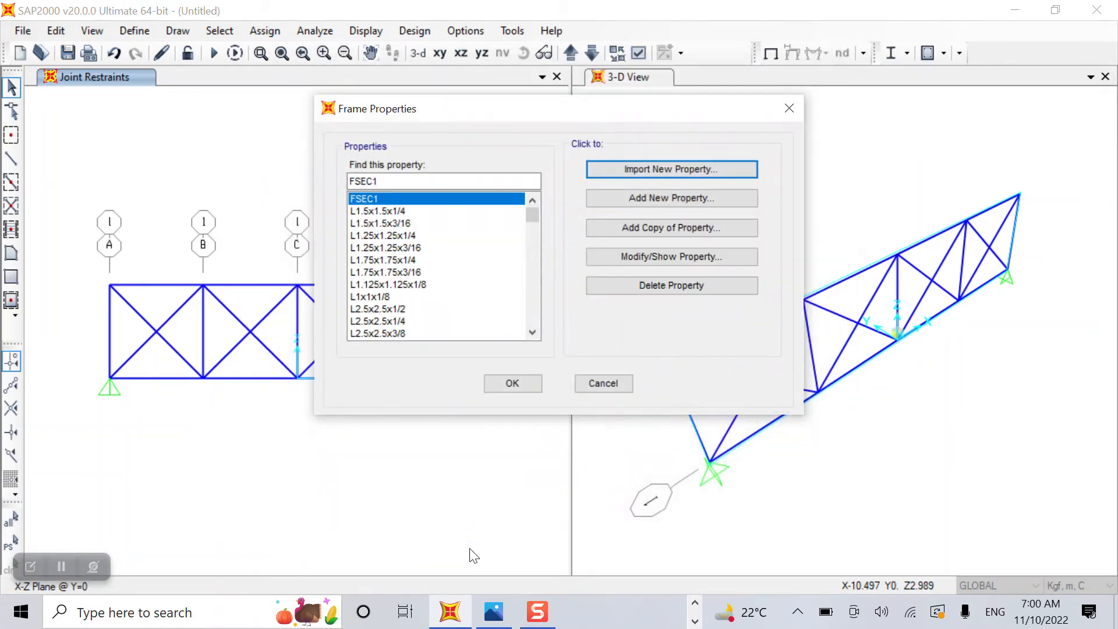
Create an auto-select list named Angle Section from the imported L angle sections.
left_click(693, 199)
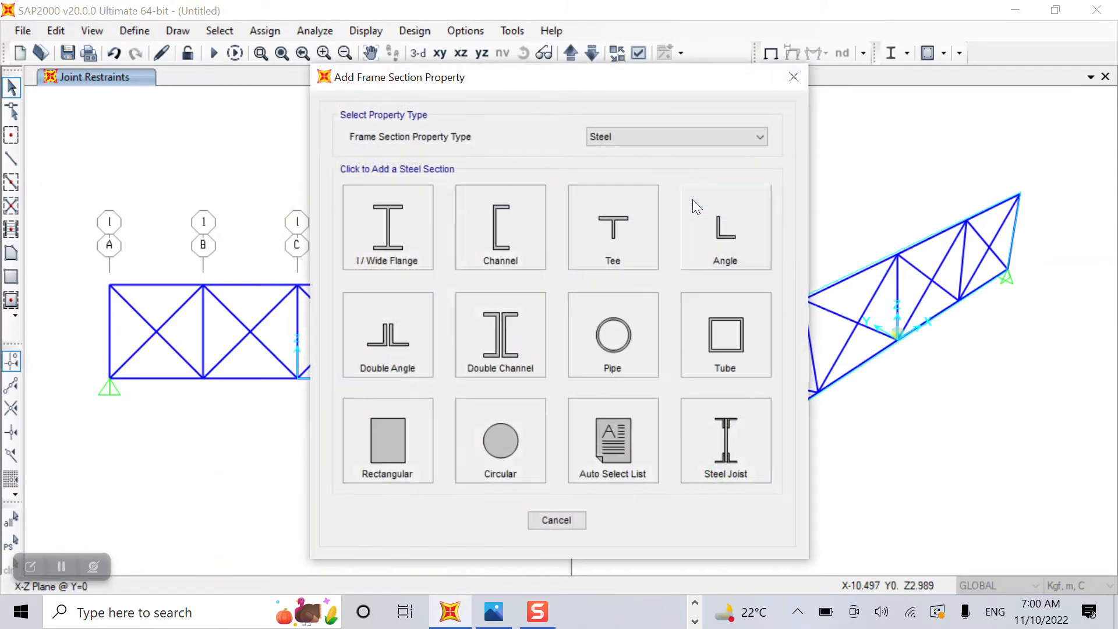
left_click(636, 457)
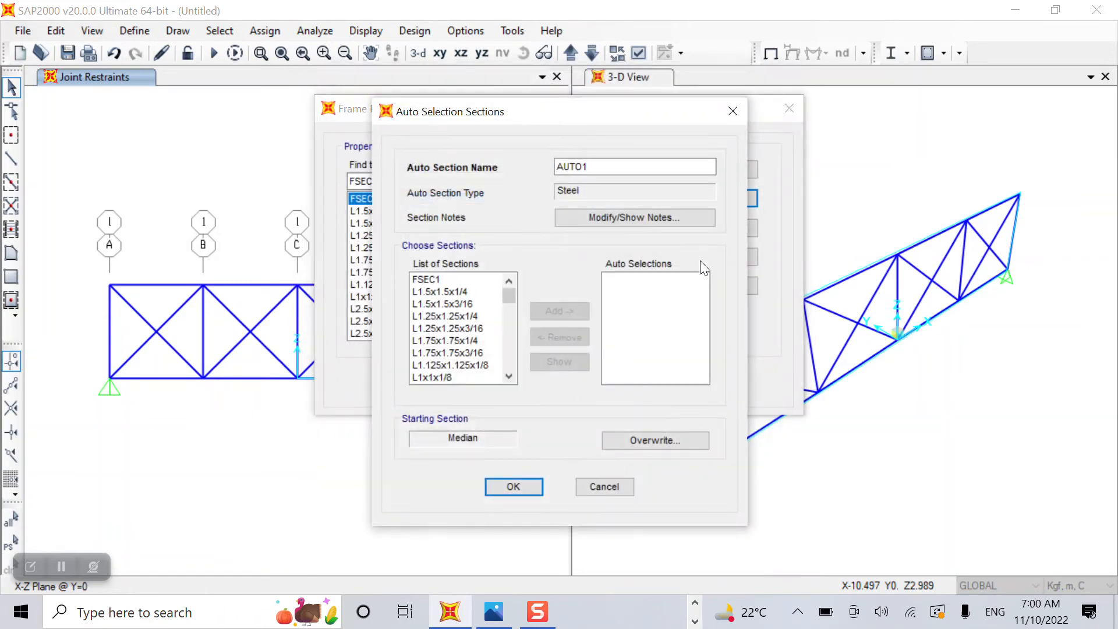
left_click_drag(604, 170, 428, 163)
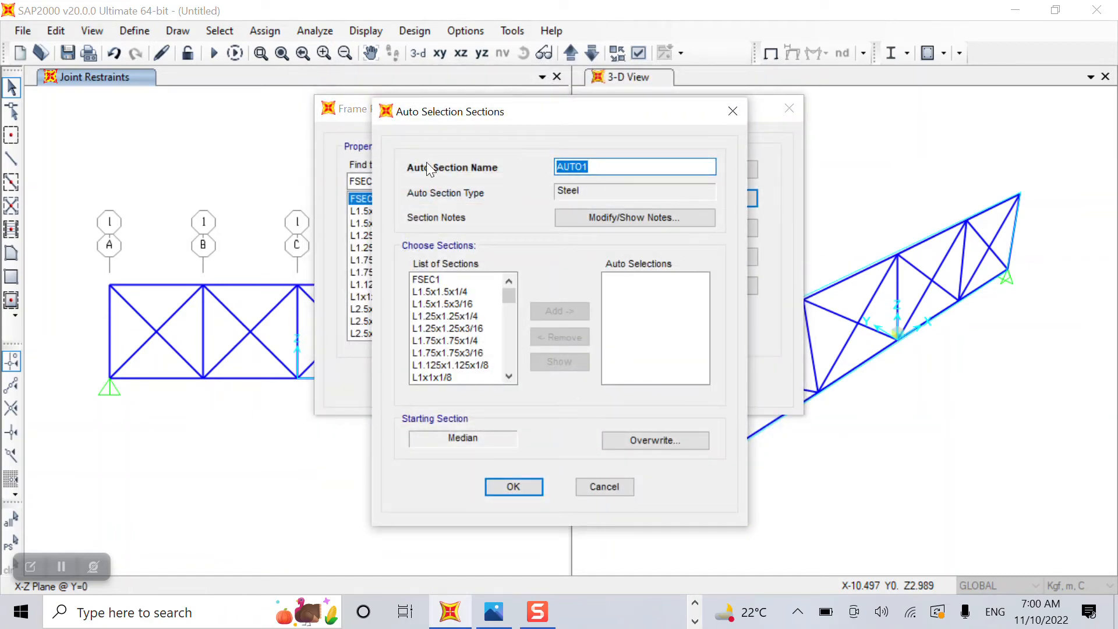
type("Angle Section")
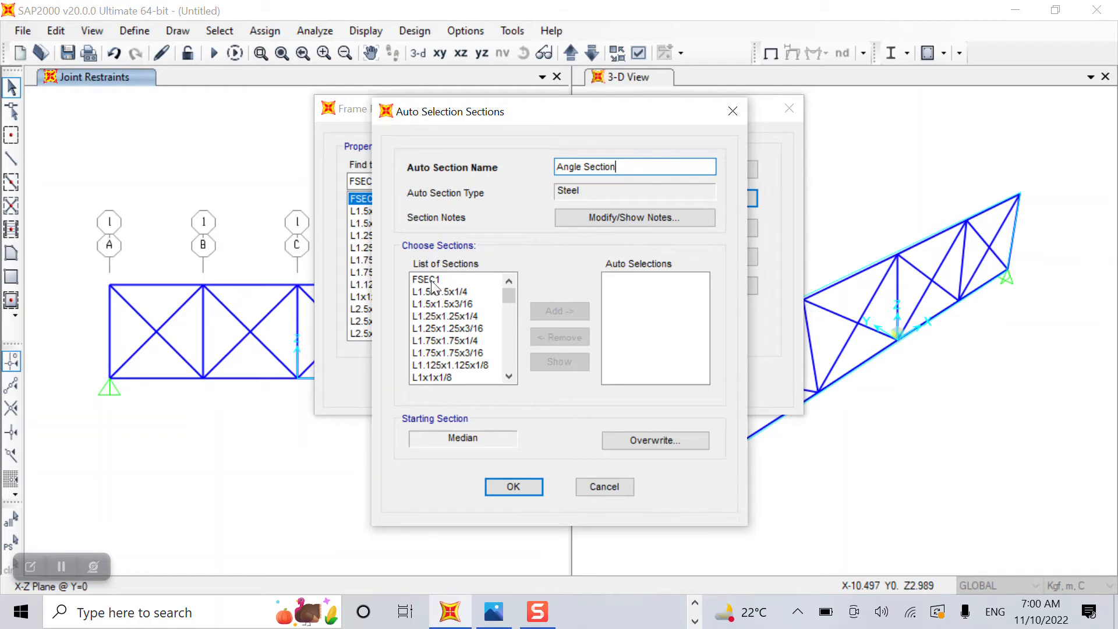
left_click_drag(436, 288, 469, 397)
left_click(556, 310)
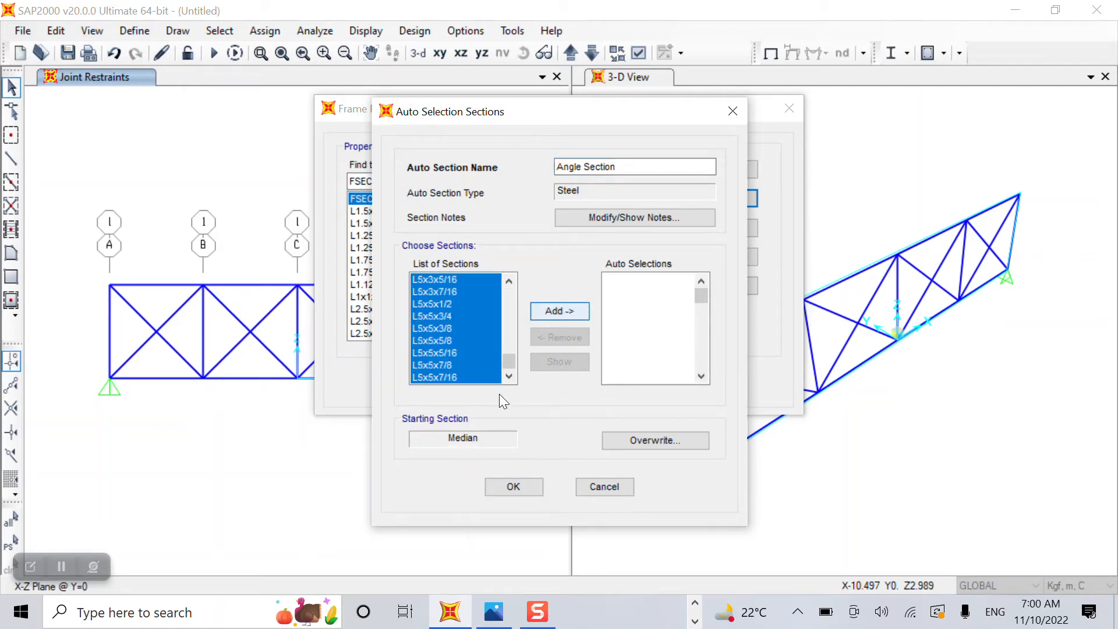
left_click(502, 484)
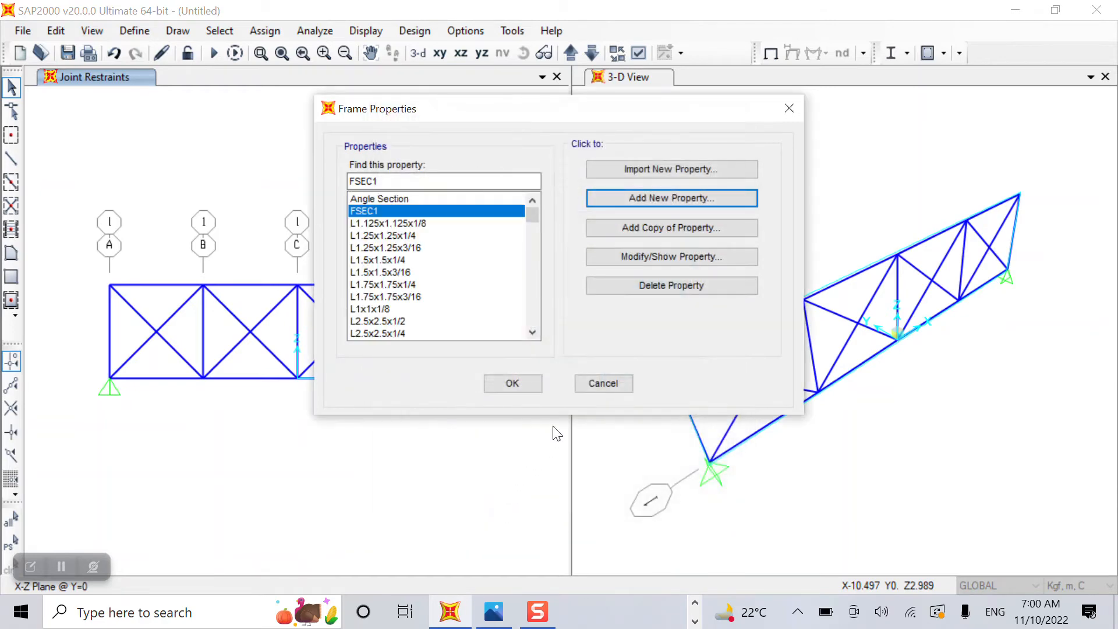
left_click(519, 382)
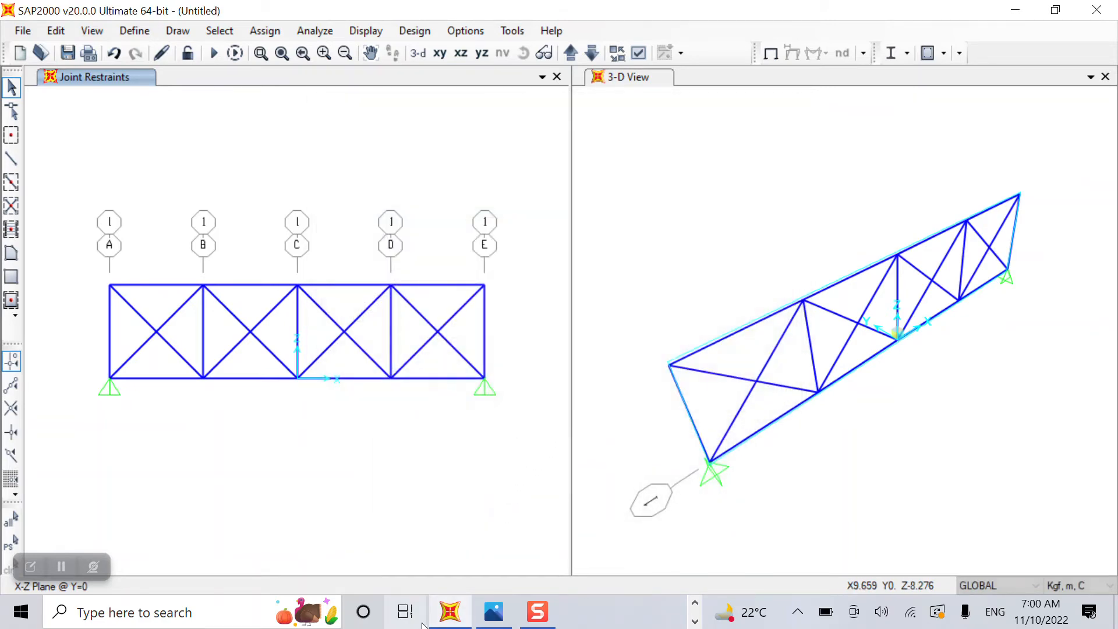
Add a load pattern named Live of type Live, self-weight multiplier 0.
left_click(135, 30)
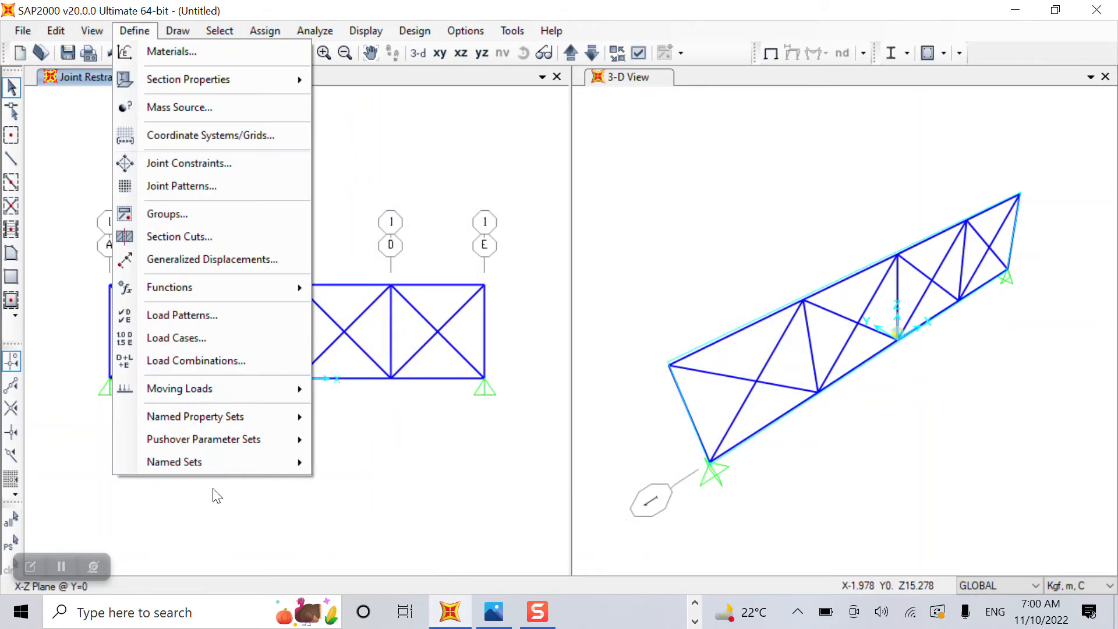
left_click(182, 315)
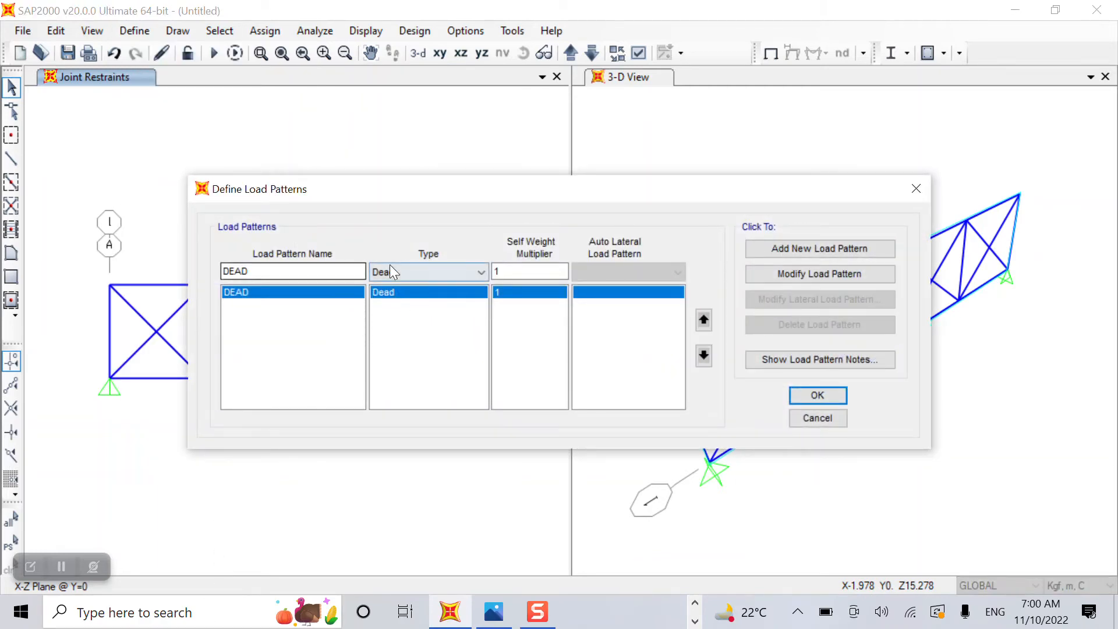
left_click(355, 272)
key("BackSpace")
key("BackSpace")
key("BackSpace")
key("BackSpace")
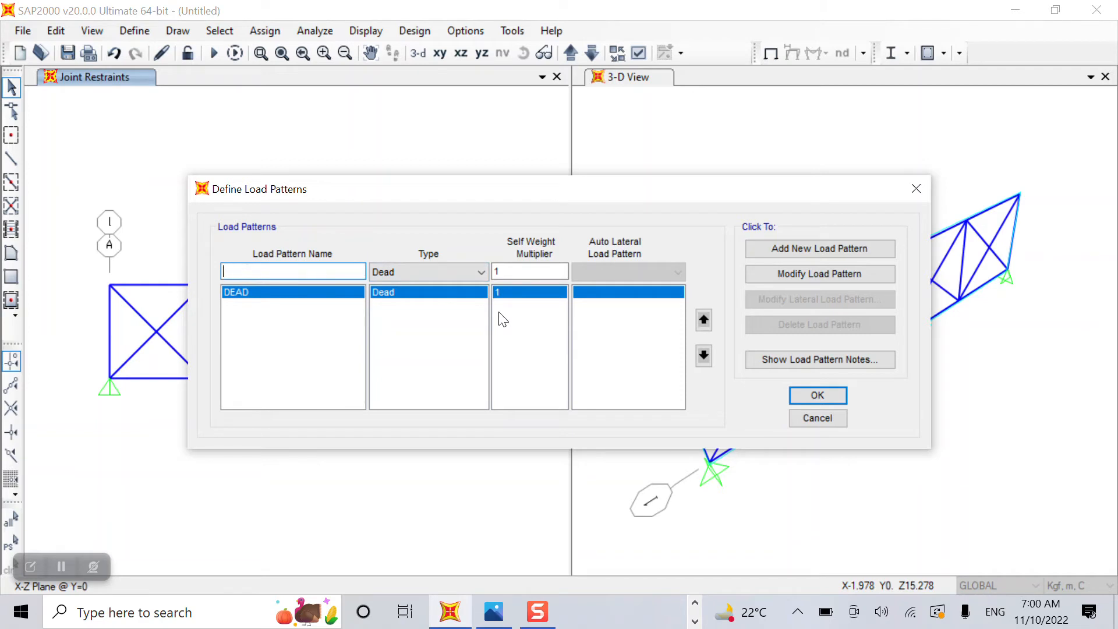
type("Live")
left_click(399, 275)
left_click(408, 301)
left_click(820, 248)
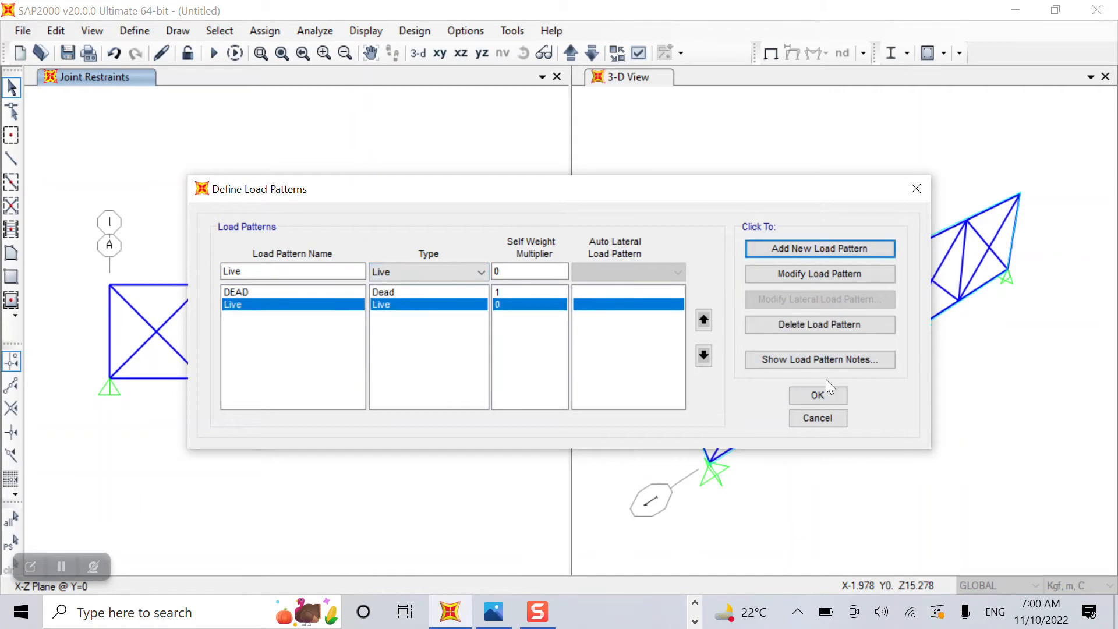
left_click(818, 396)
left_click(133, 31)
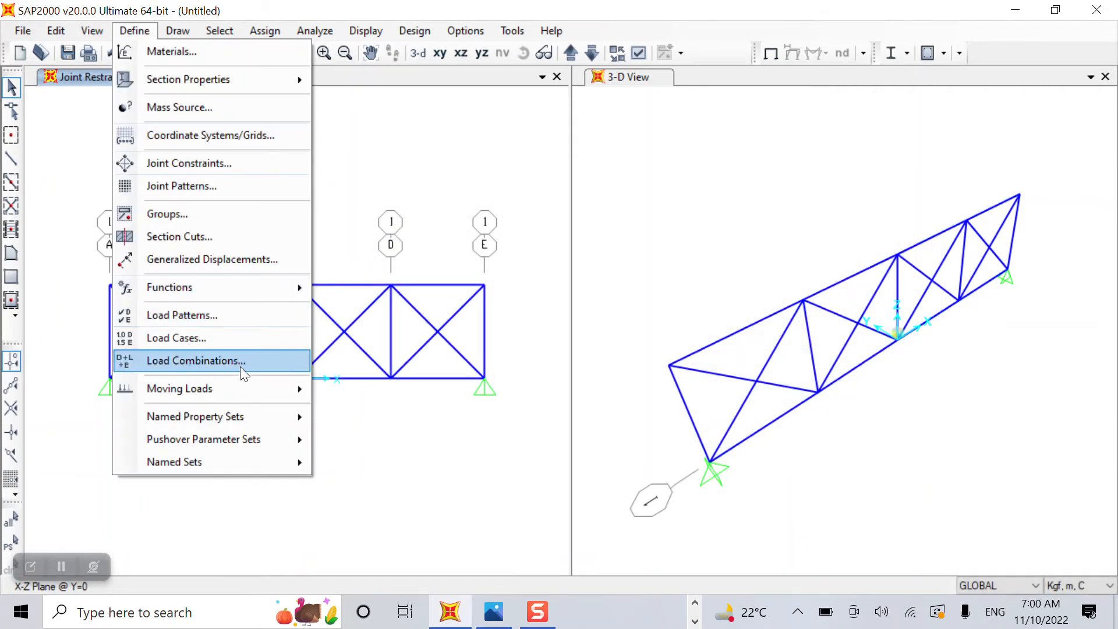
Start a new load combination and add the DEAD case with scale factor 1.2.
left_click(240, 364)
left_click(630, 238)
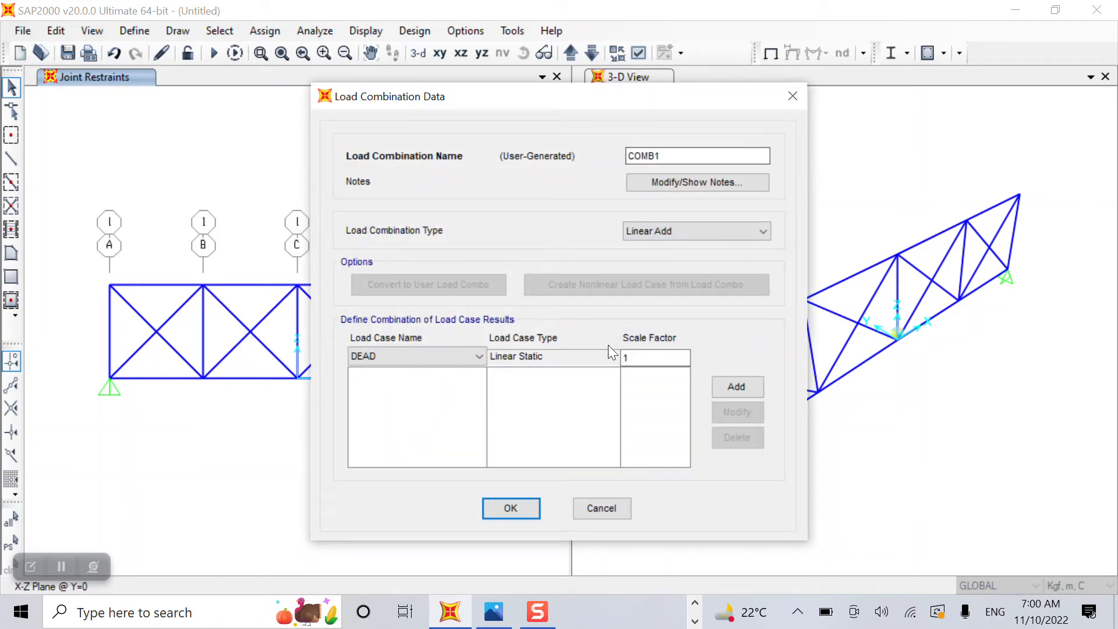
left_click(651, 358)
type(".2")
left_click(760, 388)
Add the Live case at scale factor 1.6 and save the combination as COMB1.
left_click(471, 356)
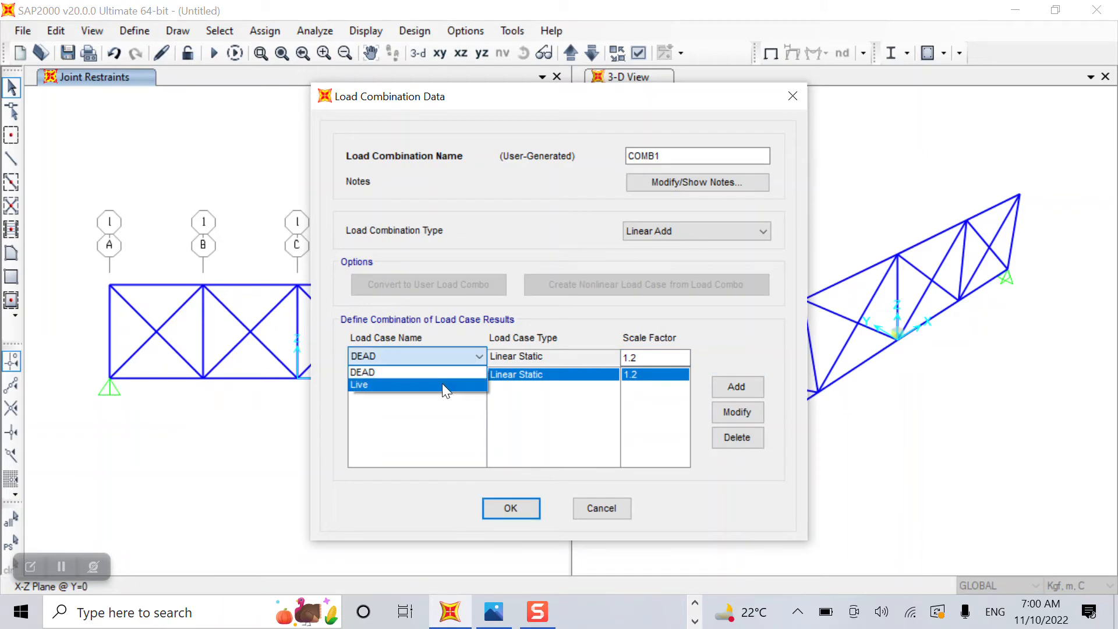
left_click(442, 384)
left_click(649, 358)
key("BackSpace")
key("BackSpace")
type(".6")
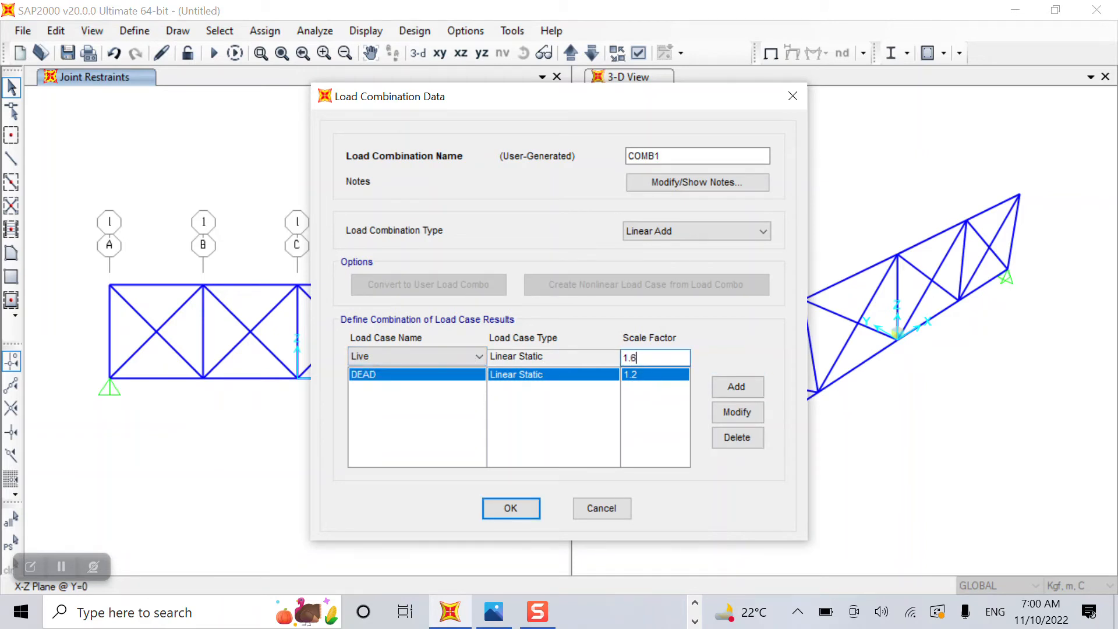
left_click(727, 380)
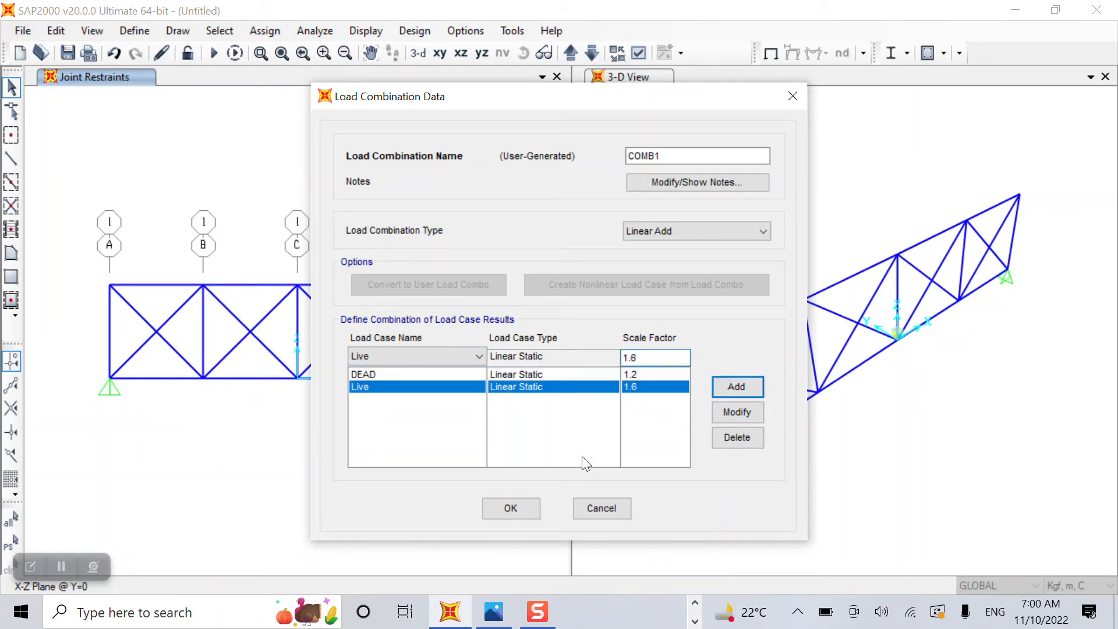
left_click(510, 508)
left_click(663, 396)
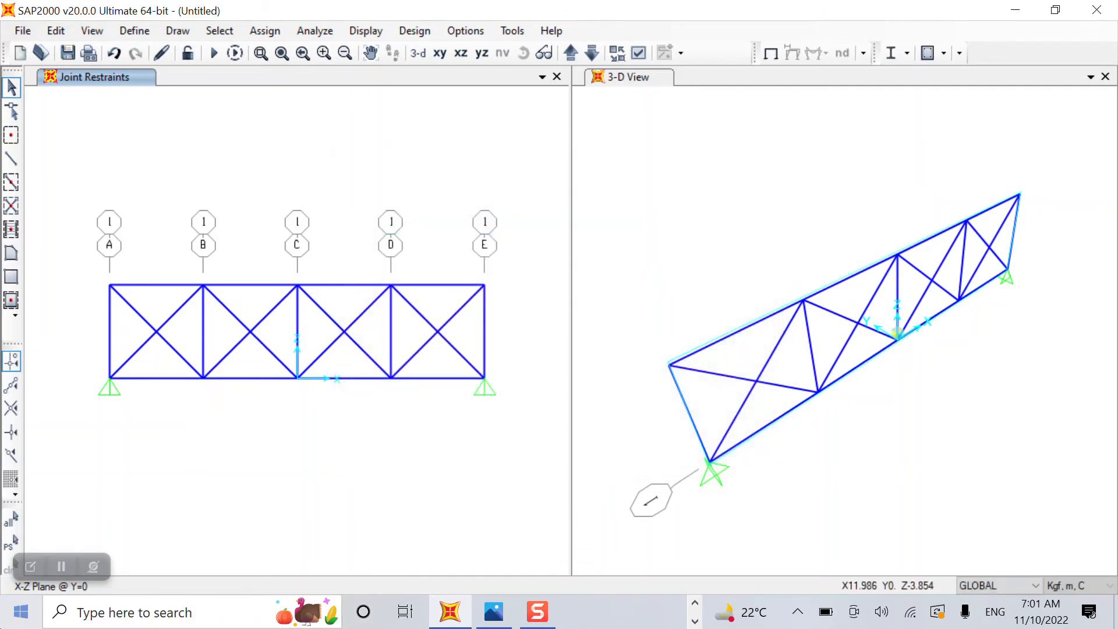
Window-select every joint and member of the truss.
left_click(135, 30)
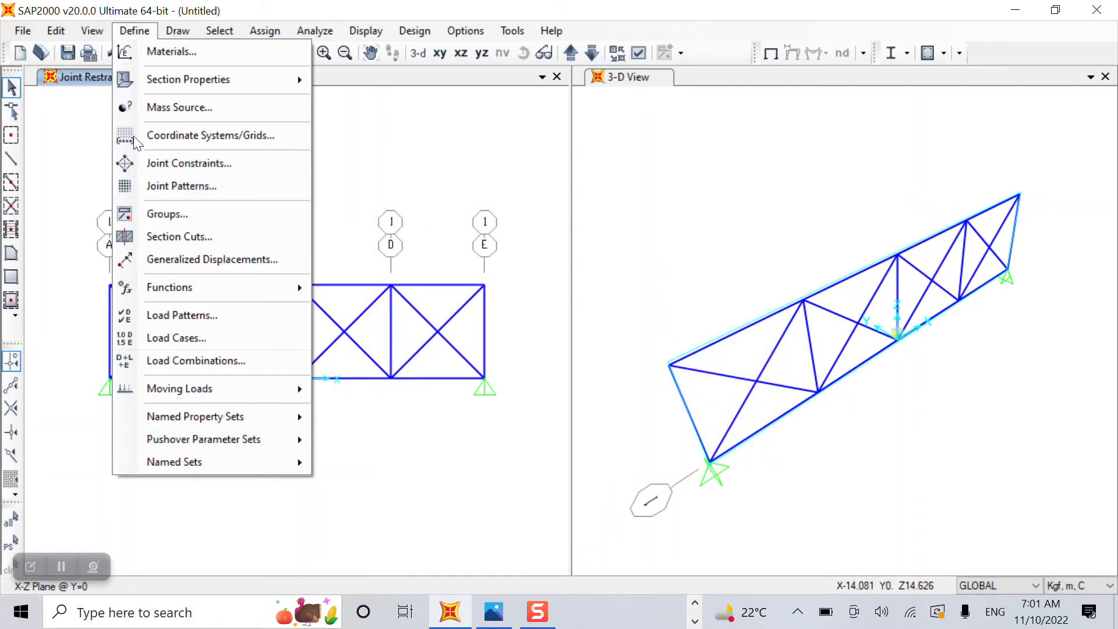
left_click(389, 136)
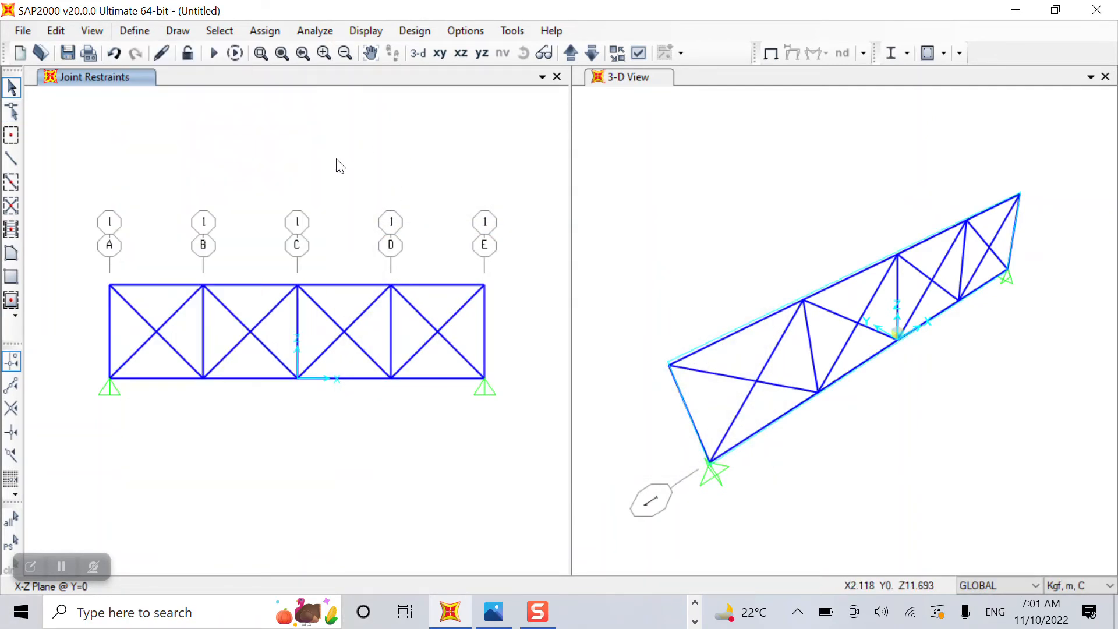
mouse_move(534, 206)
left_mouse_down()
mouse_move(155, 499)
mouse_move(70, 490)
left_mouse_up()
mouse_move(75, 150)
left_mouse_down()
mouse_move(563, 480)
mouse_move(554, 494)
left_mouse_up()
Assign the Angle Section frame property to all selected truss members.
left_click(269, 33)
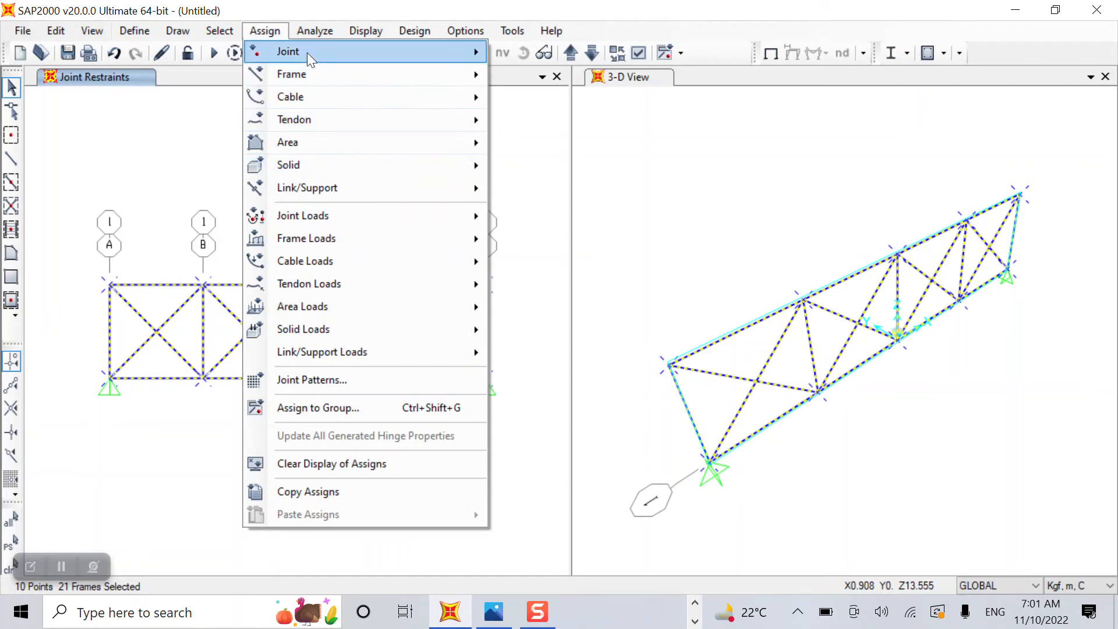
mouse_move(336, 130)
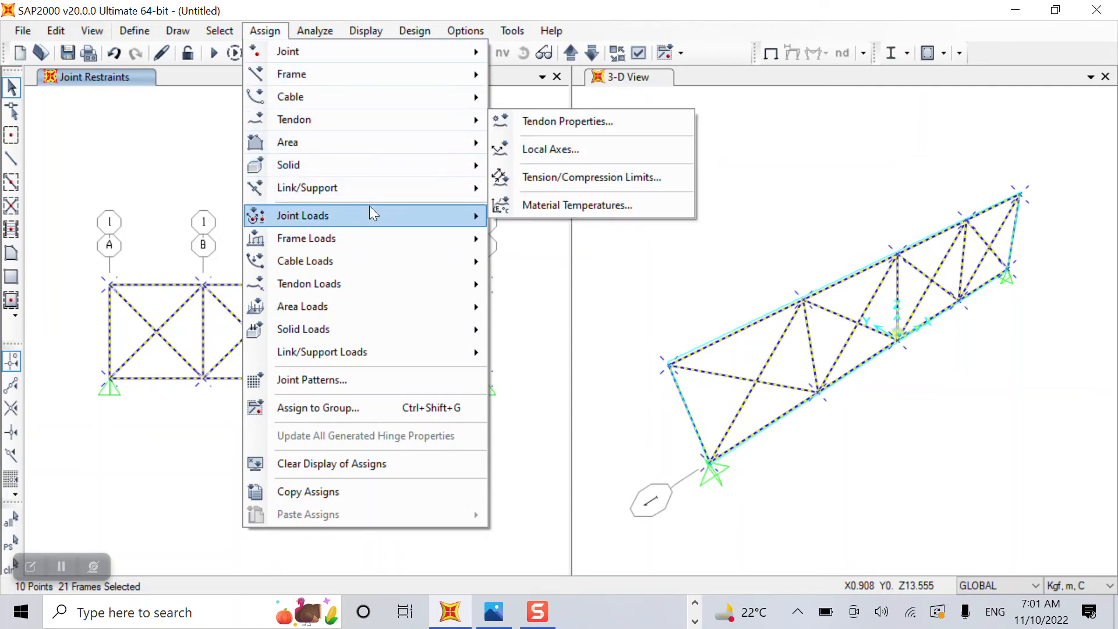
mouse_move(322, 75)
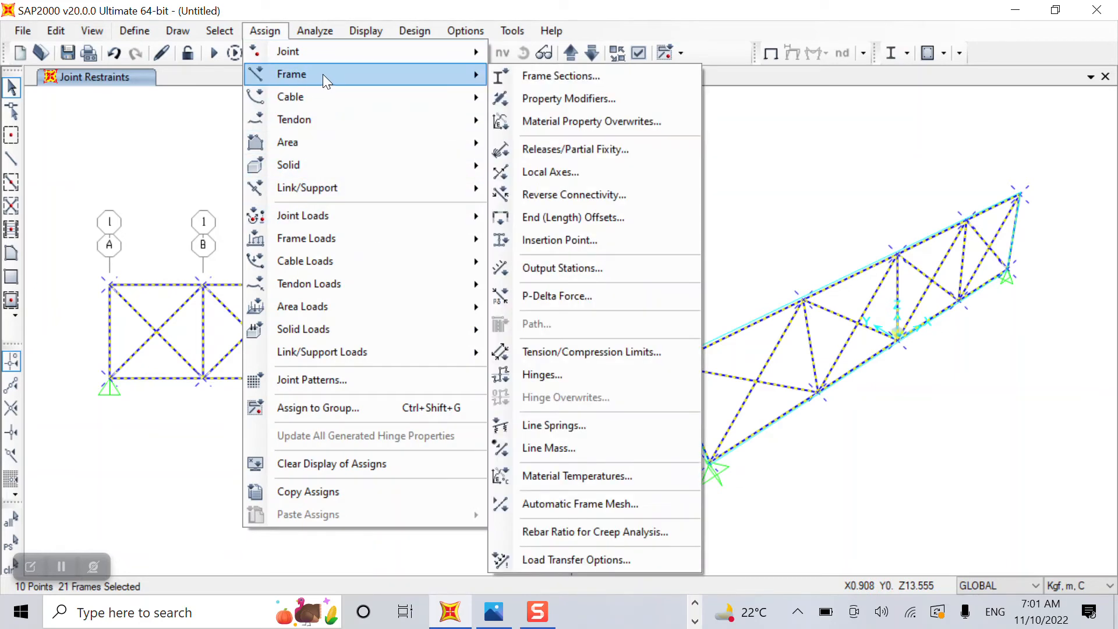
left_click(533, 76)
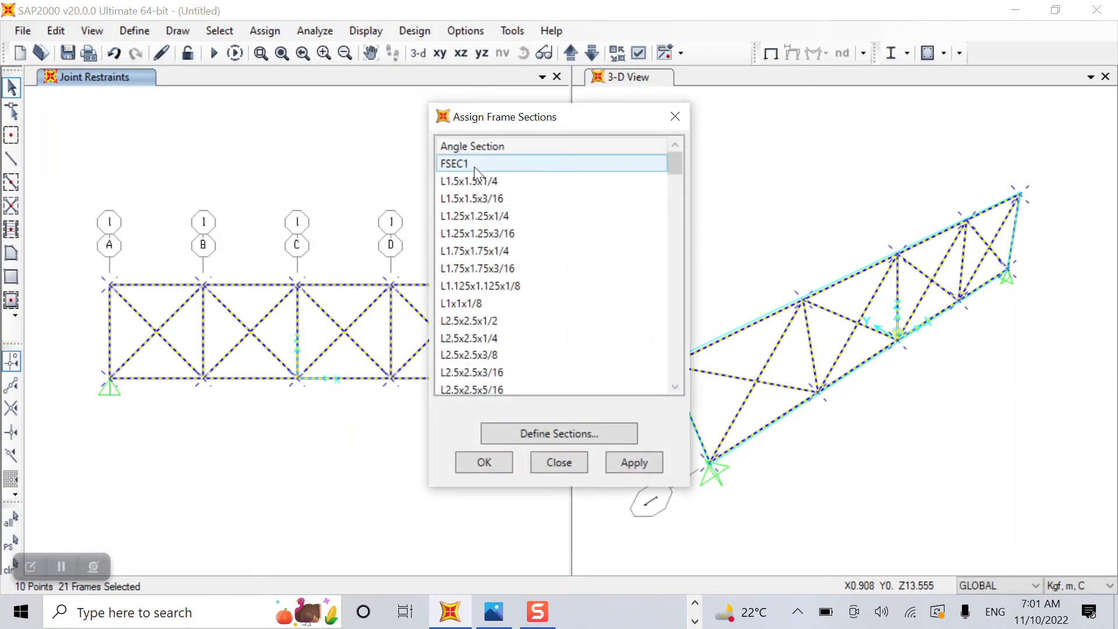
left_click(476, 147)
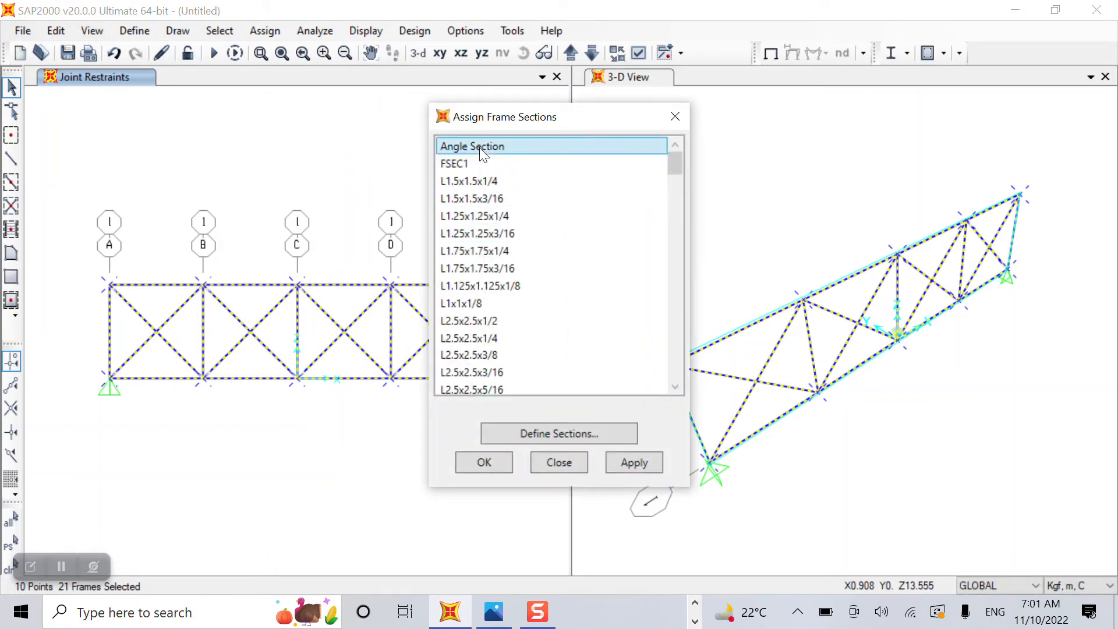
left_click(636, 463)
left_click(484, 462)
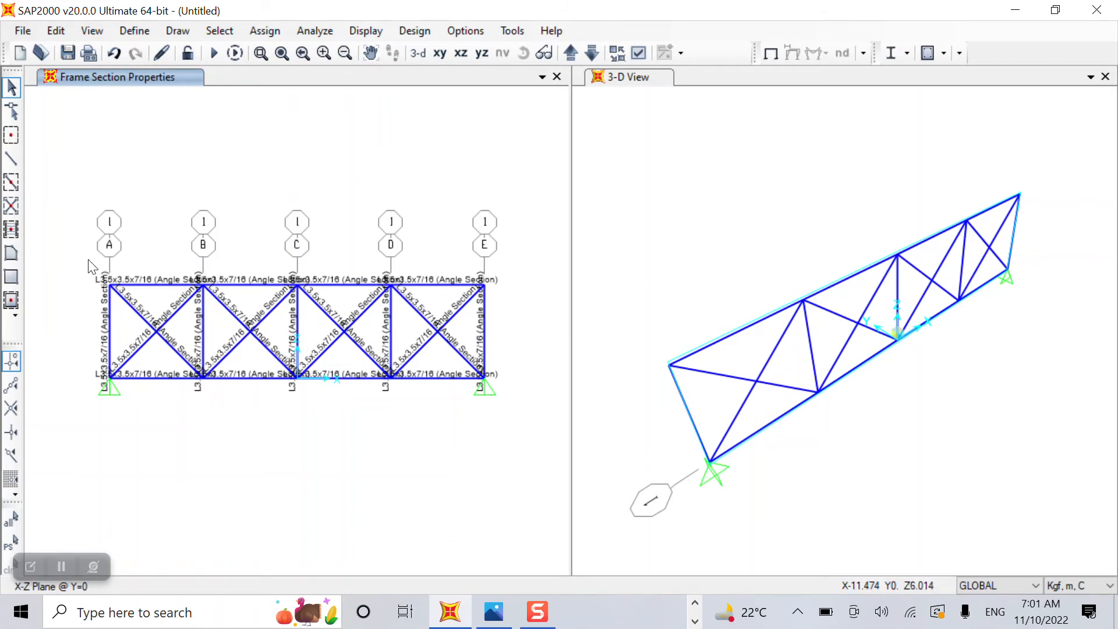
left_click_drag(87, 256, 135, 294)
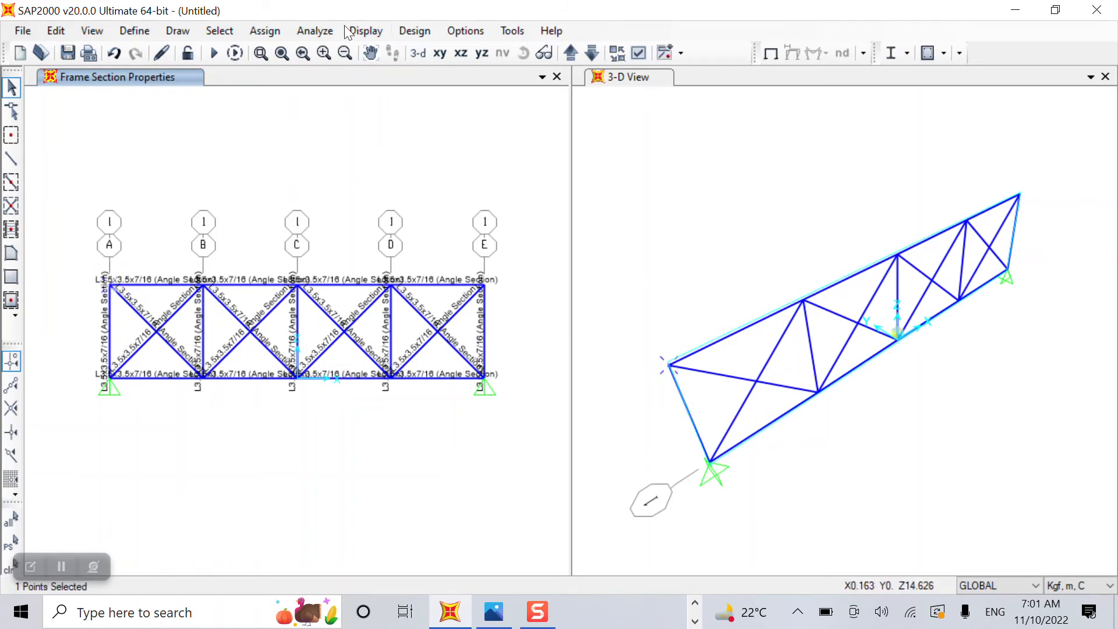
Apply a 25 kgf downward Live joint force at top-left joint A.
left_click(269, 31)
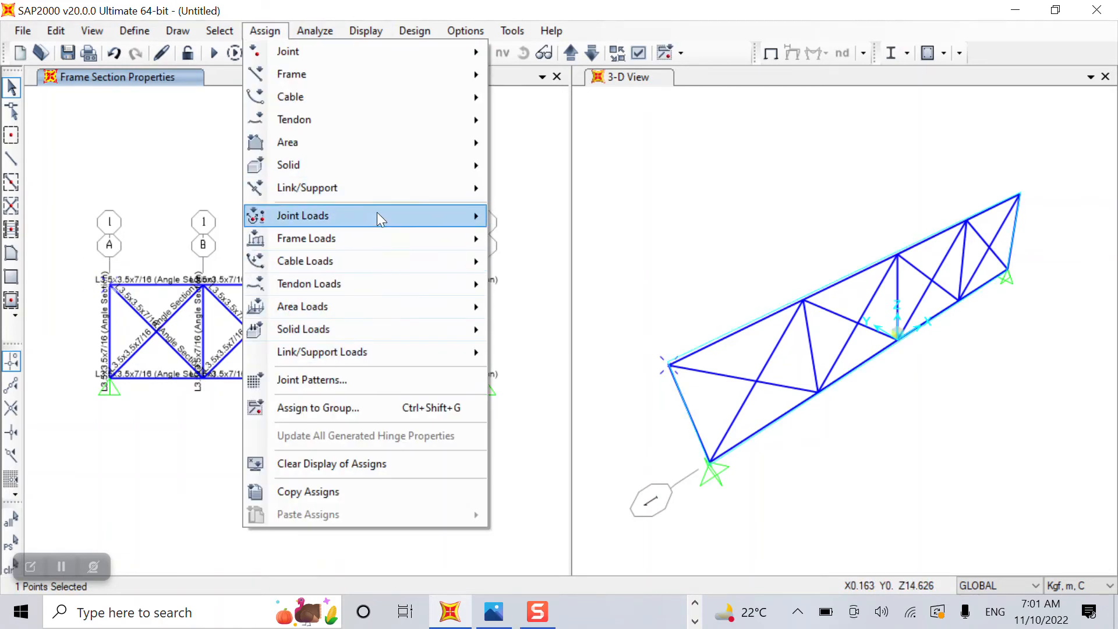
mouse_move(376, 215)
left_click(643, 218)
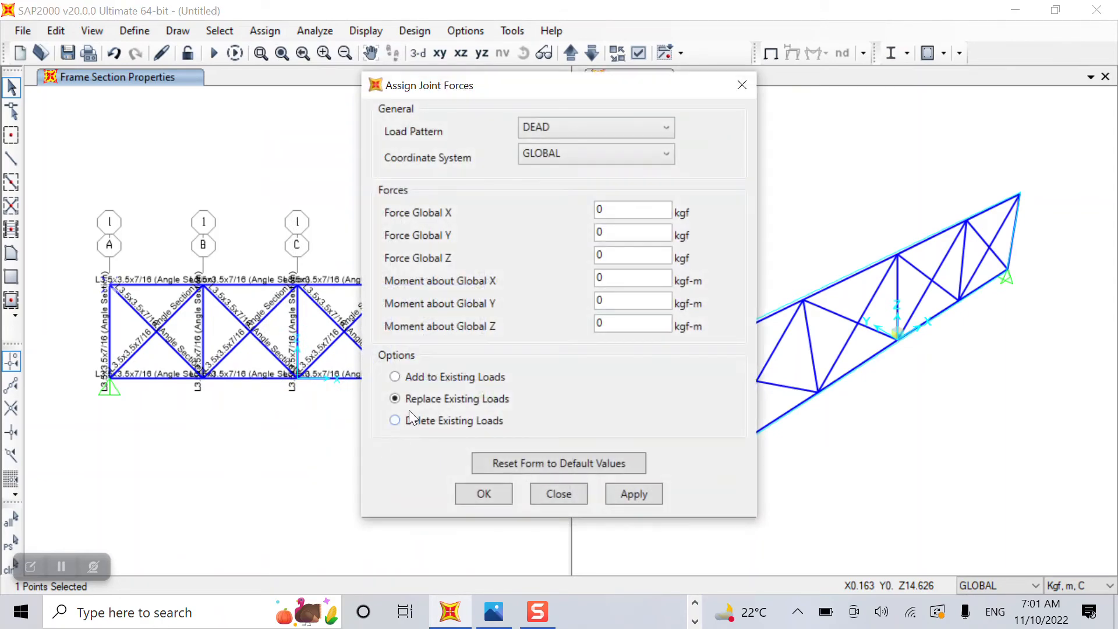
left_click(529, 131)
left_click(529, 162)
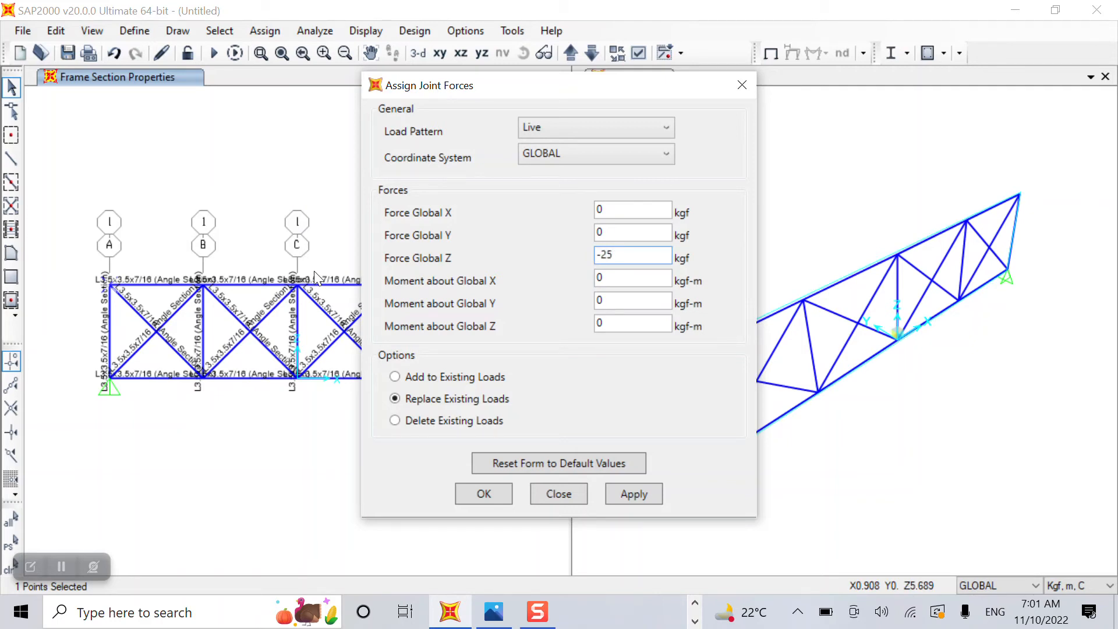
left_click(634, 494)
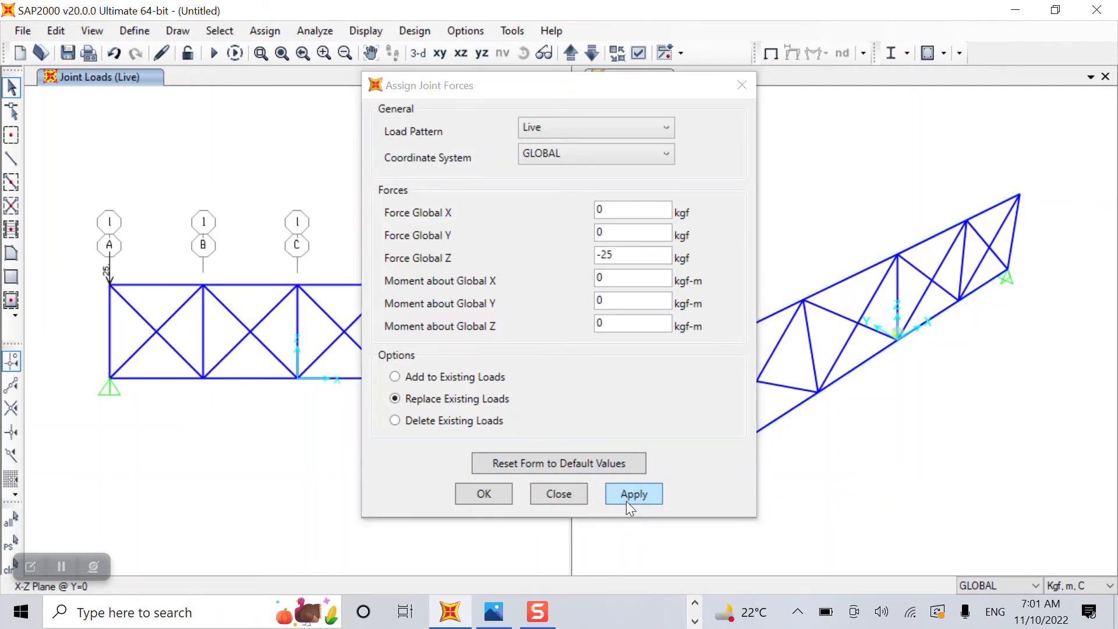
left_click(489, 500)
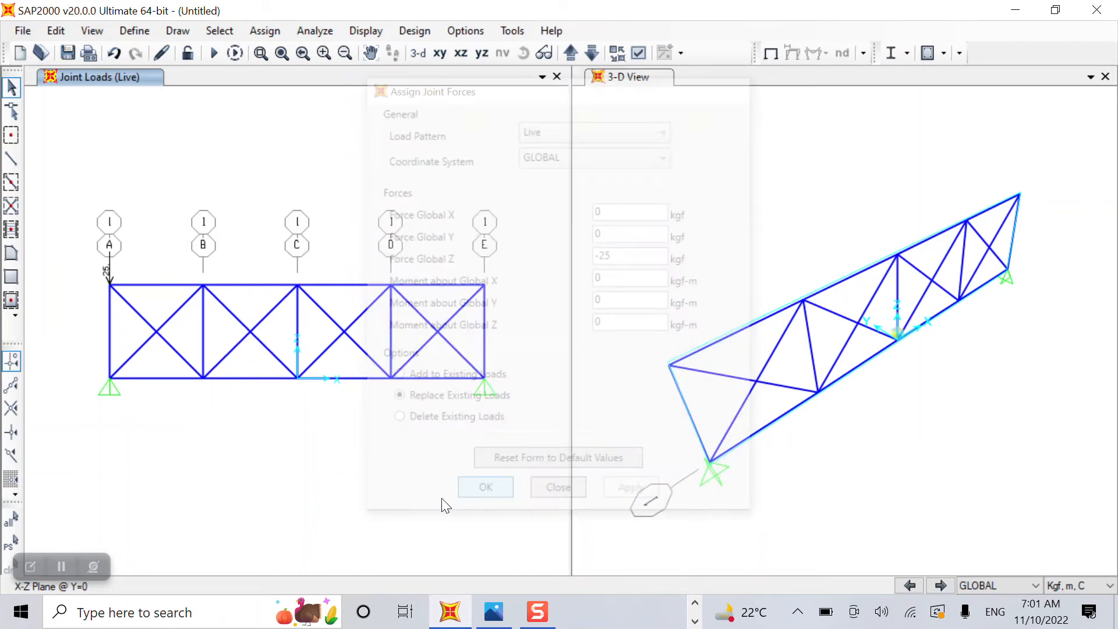
Apply a 50 kgf downward Live joint force to top joints B, C and D.
left_click(203, 284)
left_click_drag(260, 247, 324, 315)
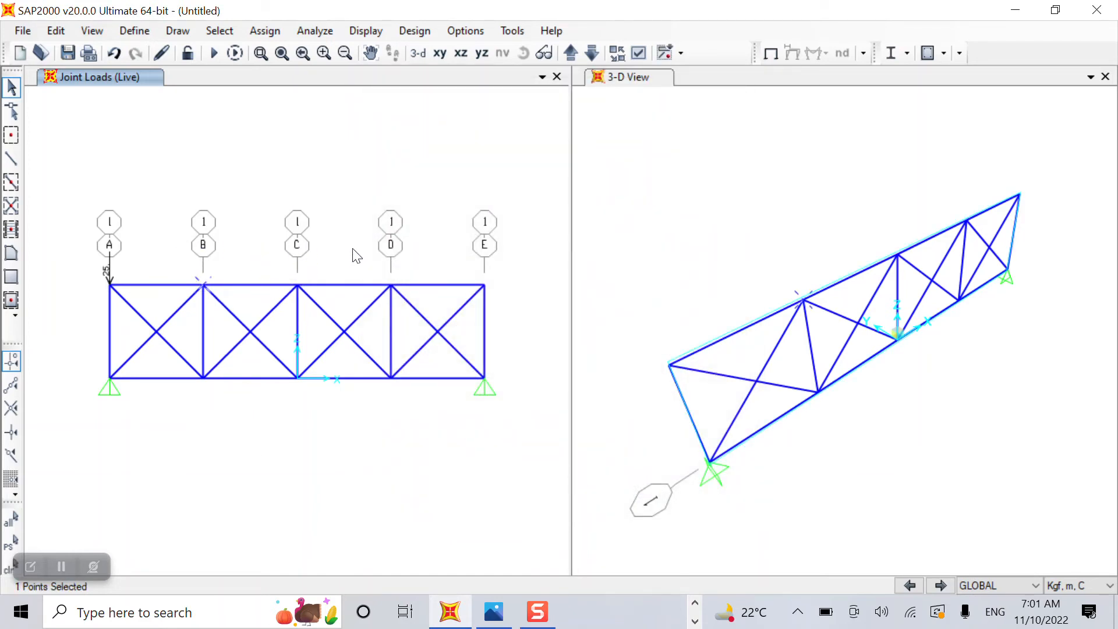
left_click_drag(352, 249, 415, 314)
left_click(265, 30)
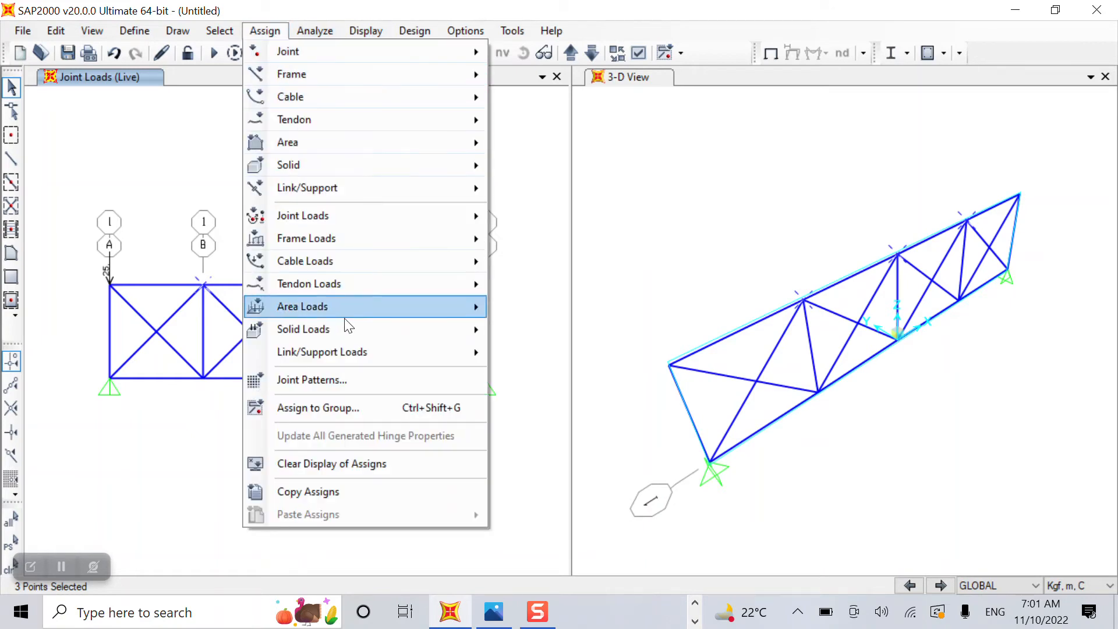
mouse_move(387, 217)
left_click(530, 216)
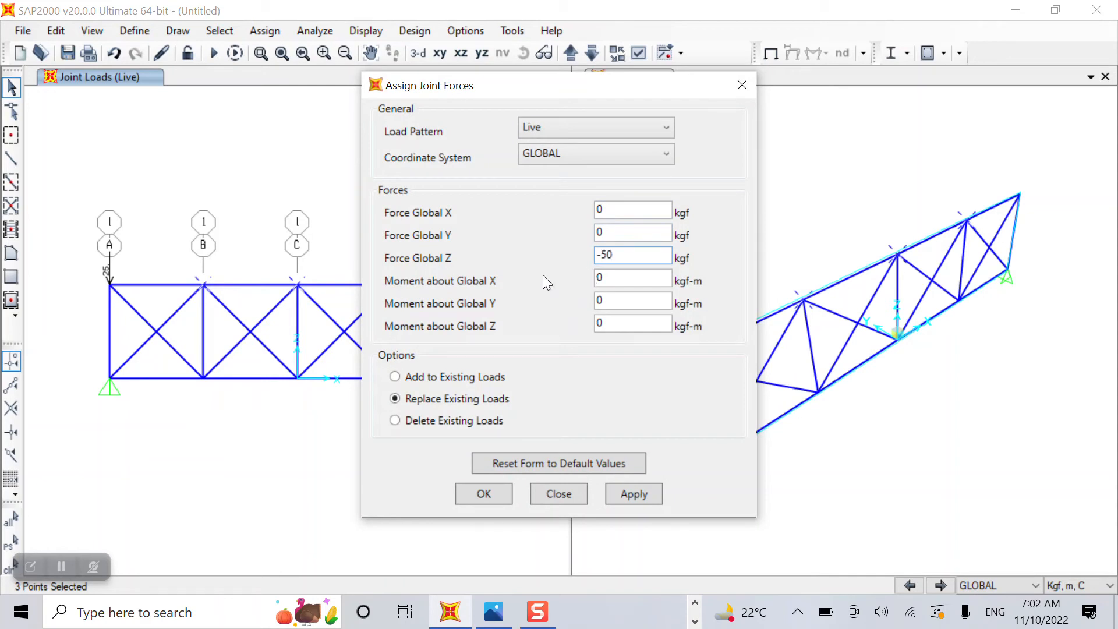
left_click(634, 495)
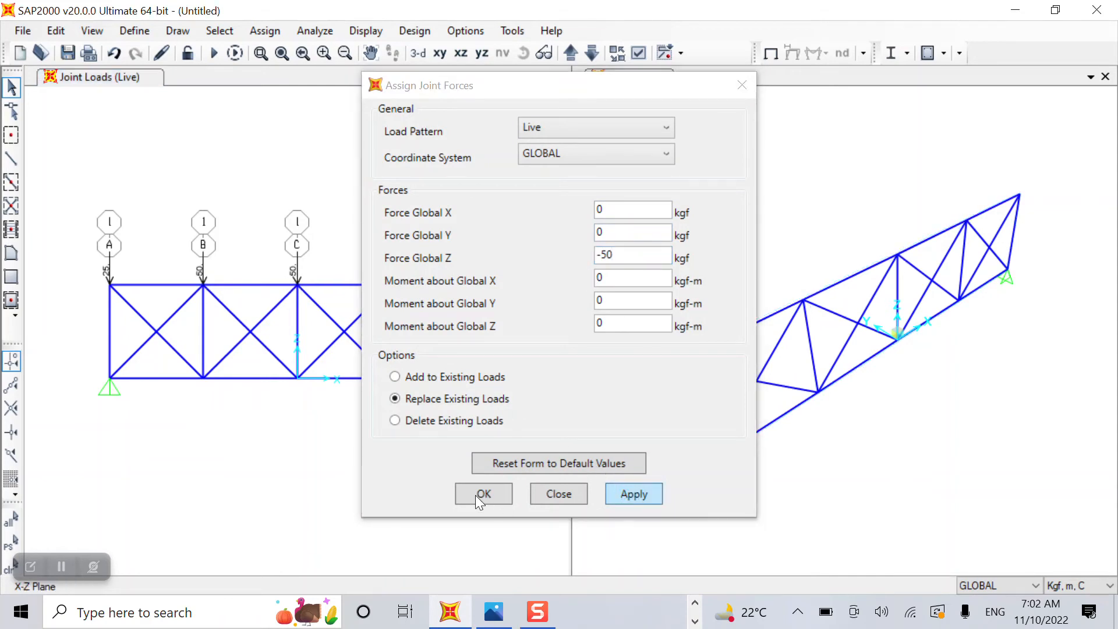
left_click(480, 494)
left_click(484, 285)
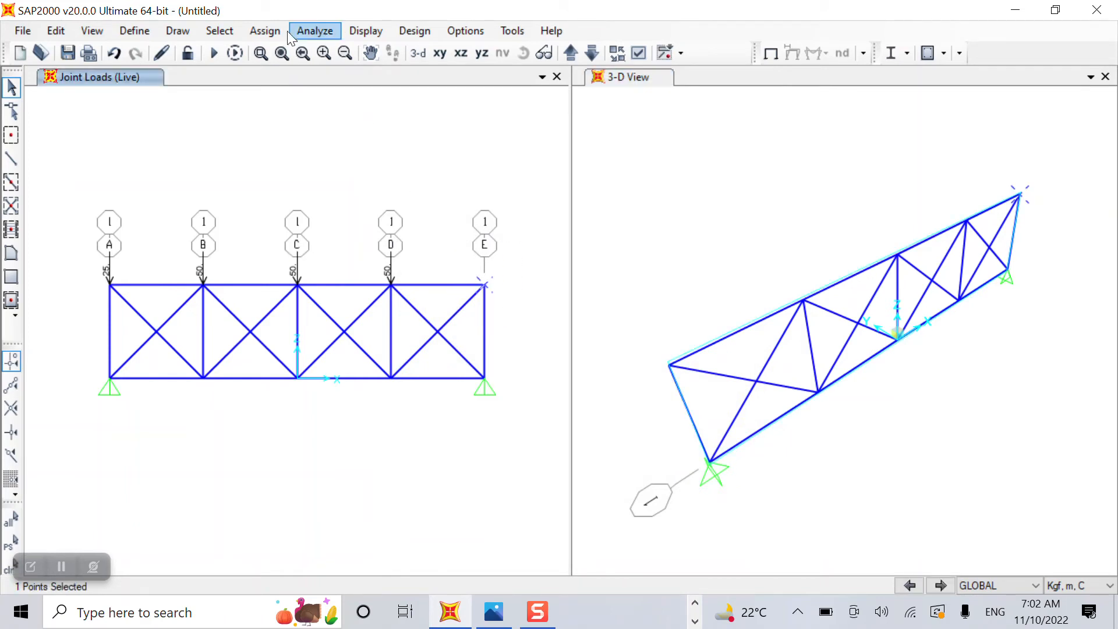
Give joint E a Live force of -25 in Global Z, then open Analysis Options.
left_click(265, 30)
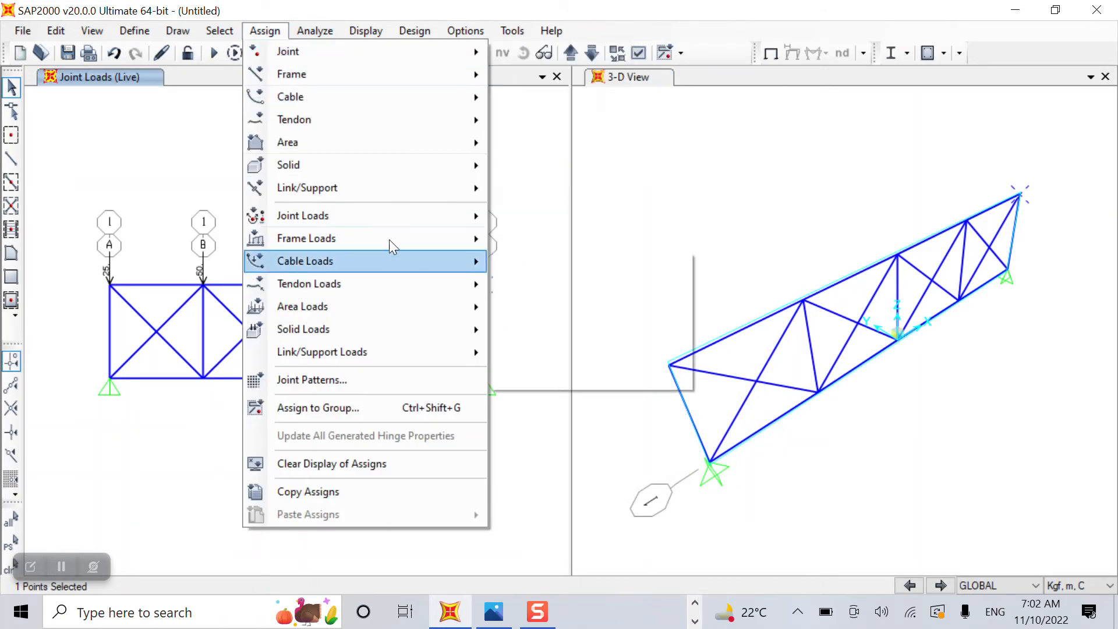
mouse_move(396, 219)
left_click(541, 218)
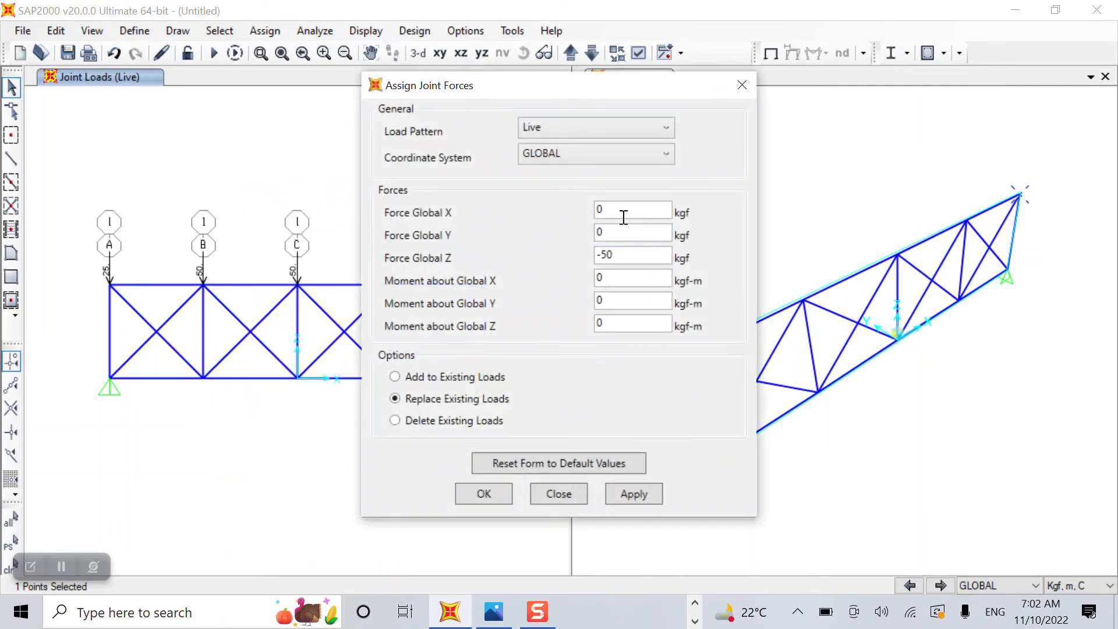
key("BackSpace")
key("BackSpace")
key("BackSpace")
type("-25")
left_click(634, 493)
left_click(473, 493)
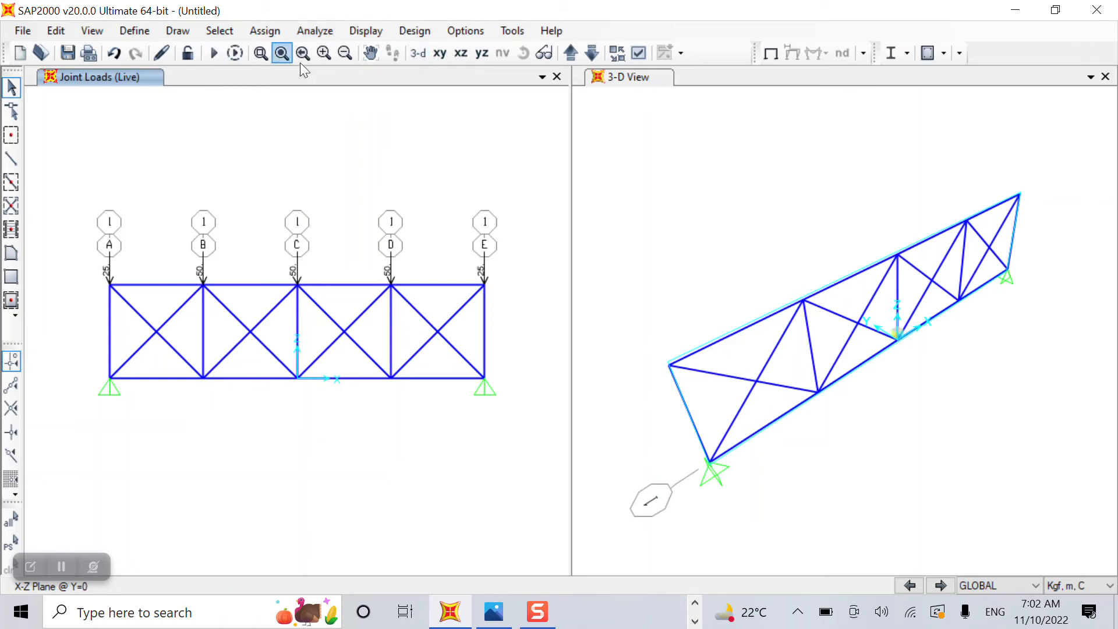
left_click(318, 30)
left_click(394, 47)
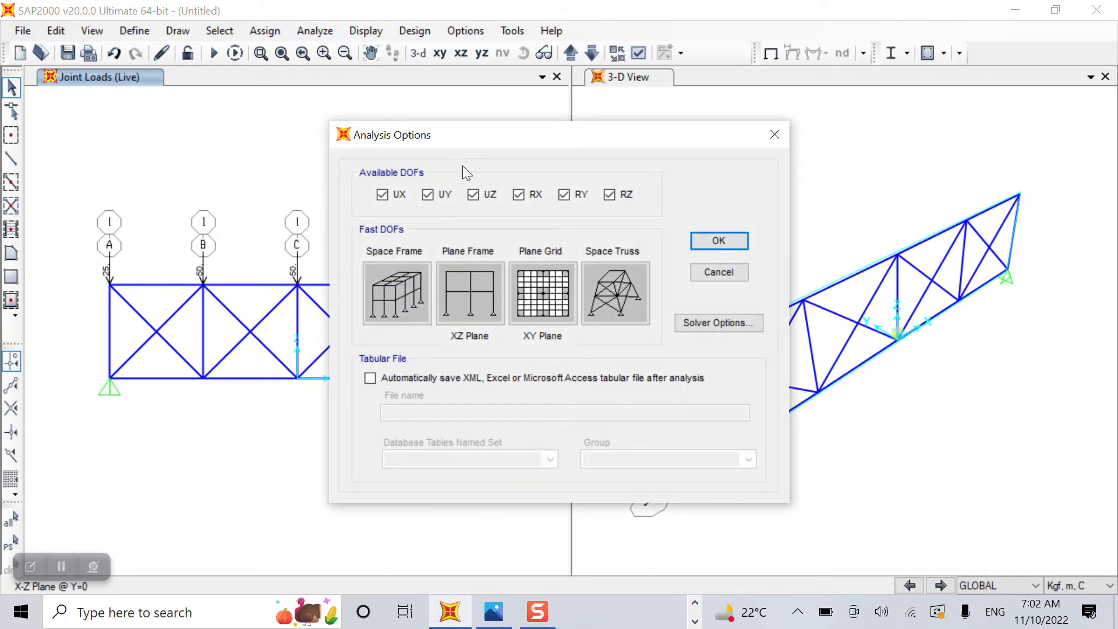
Restrict the analysis degrees of freedom to Plane Frame (XZ).
left_click(376, 294)
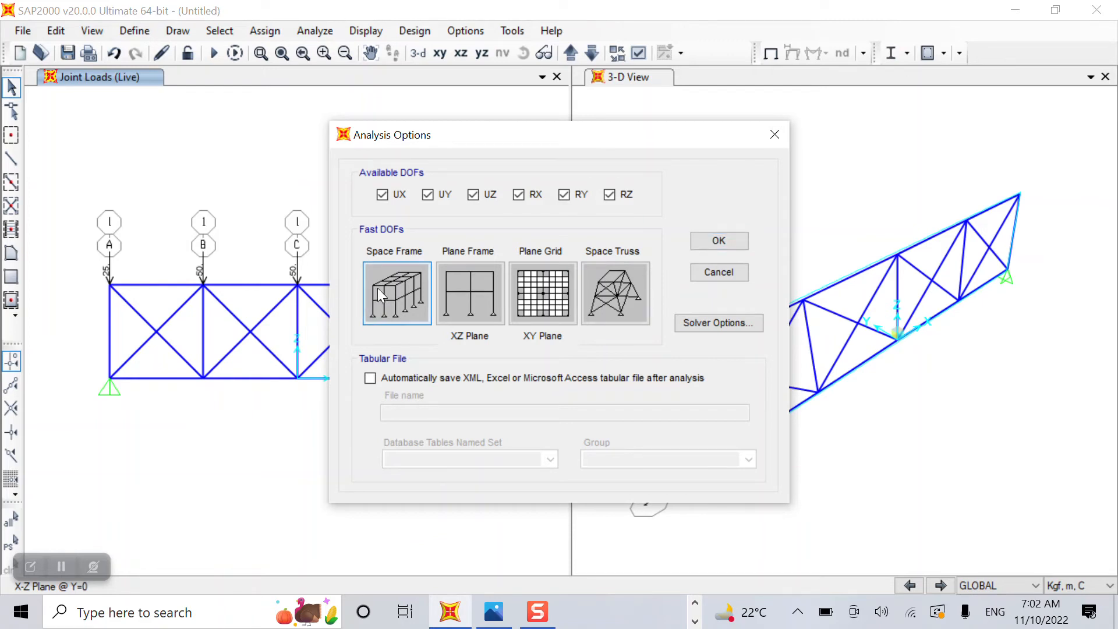
left_click(459, 284)
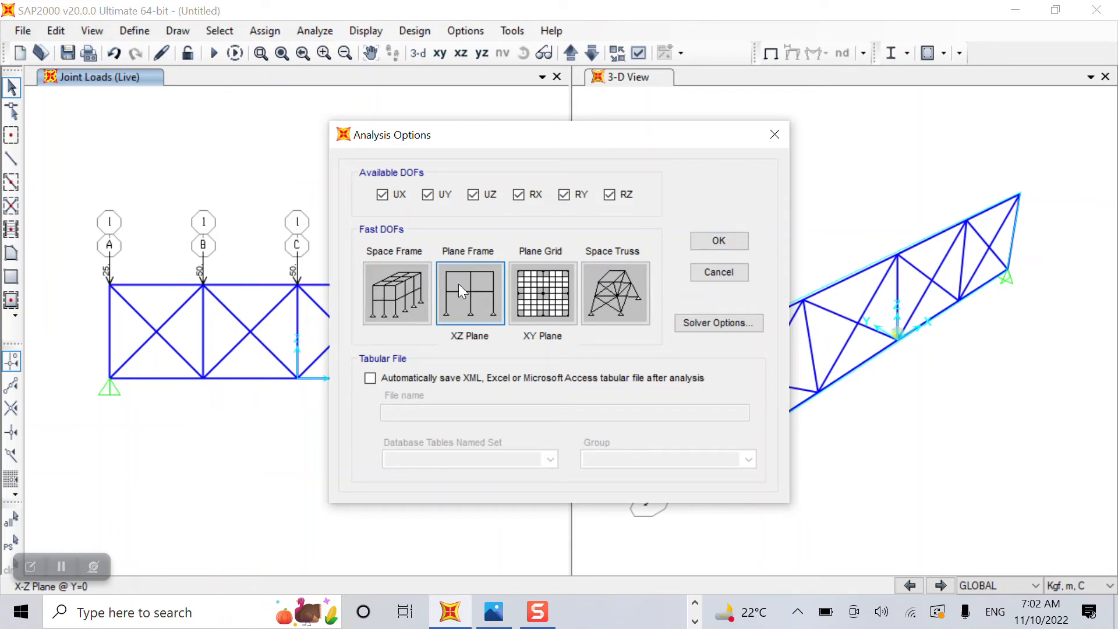
left_click(716, 241)
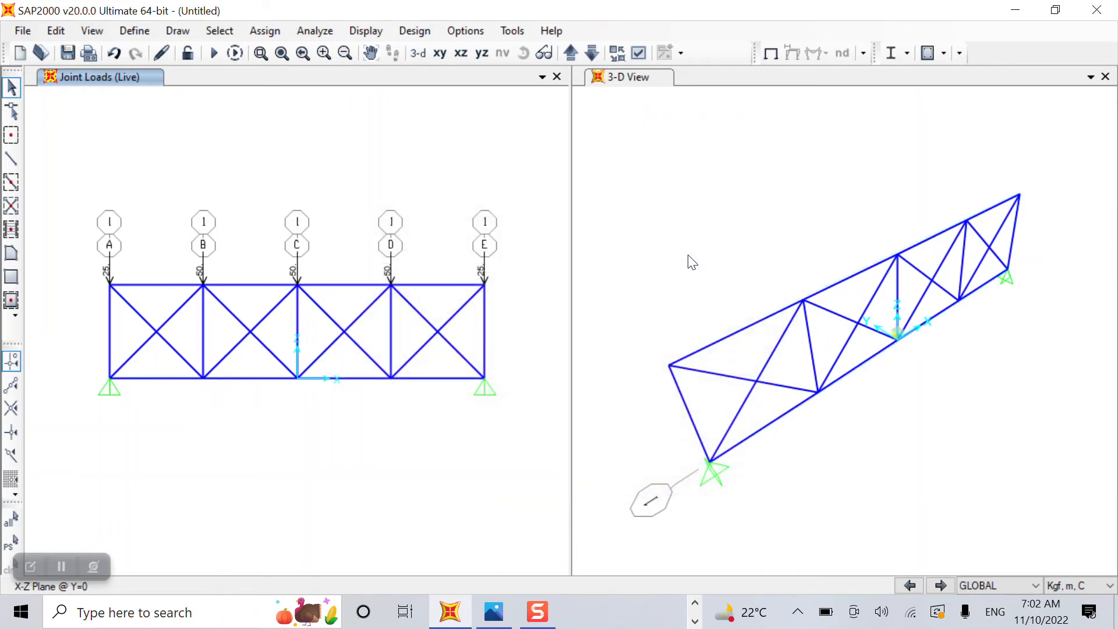
Set the MODAL case to Do Not Run and launch the analysis.
left_click(304, 32)
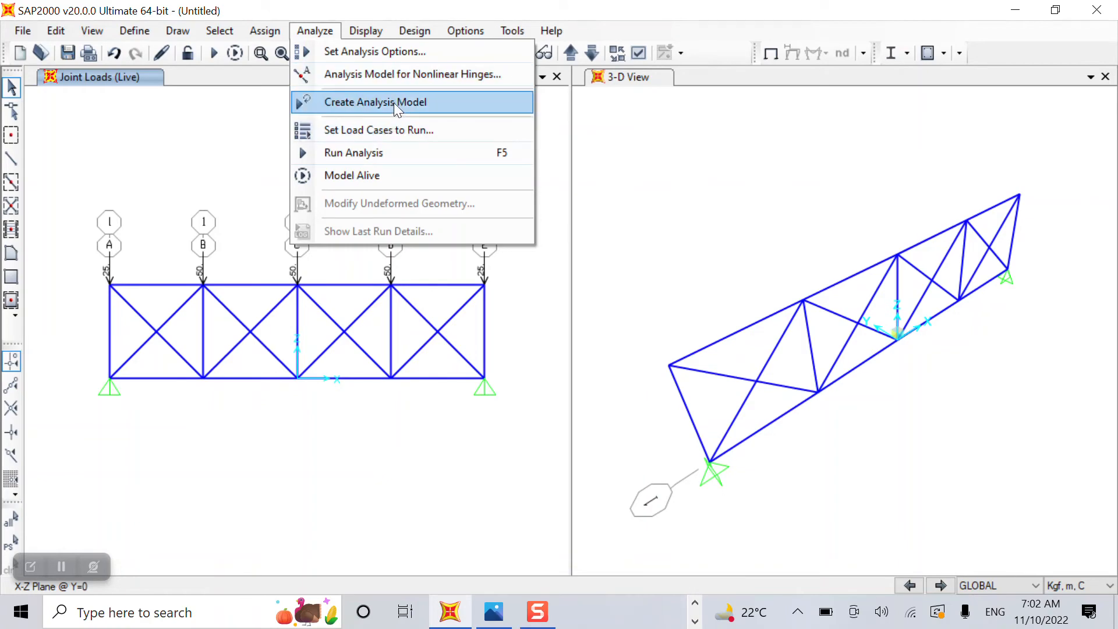
left_click(391, 153)
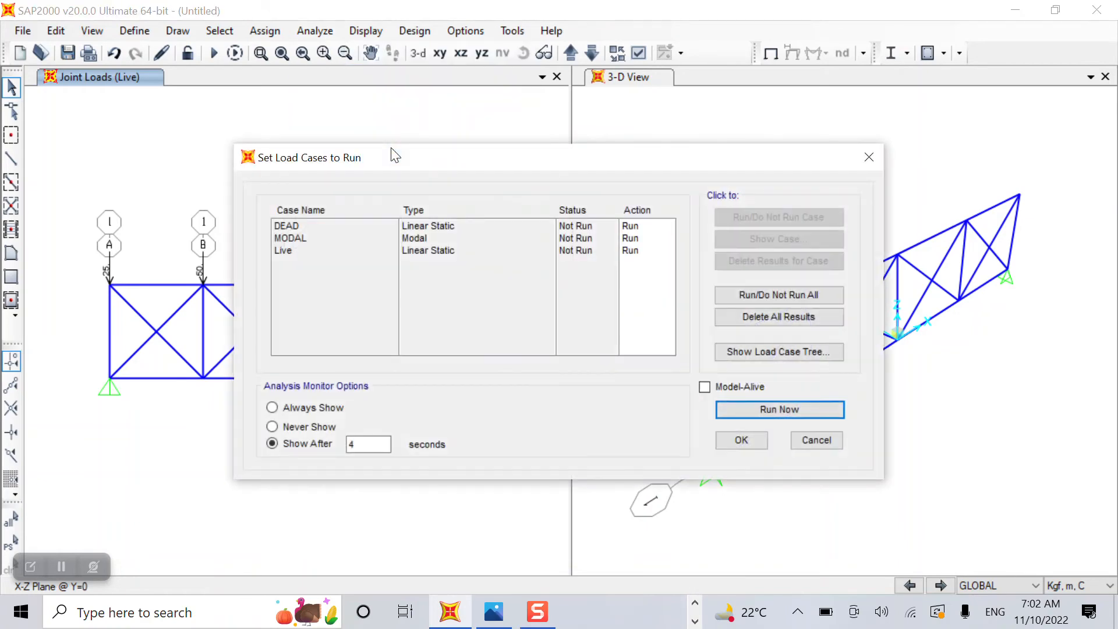
left_click(287, 238)
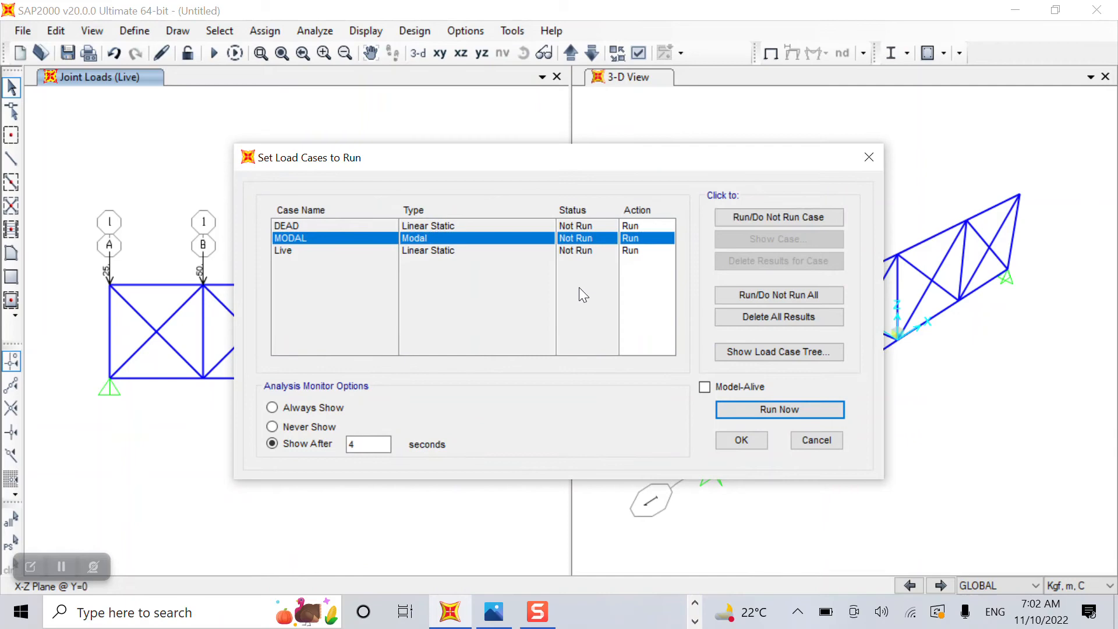
left_click(800, 220)
left_click(778, 409)
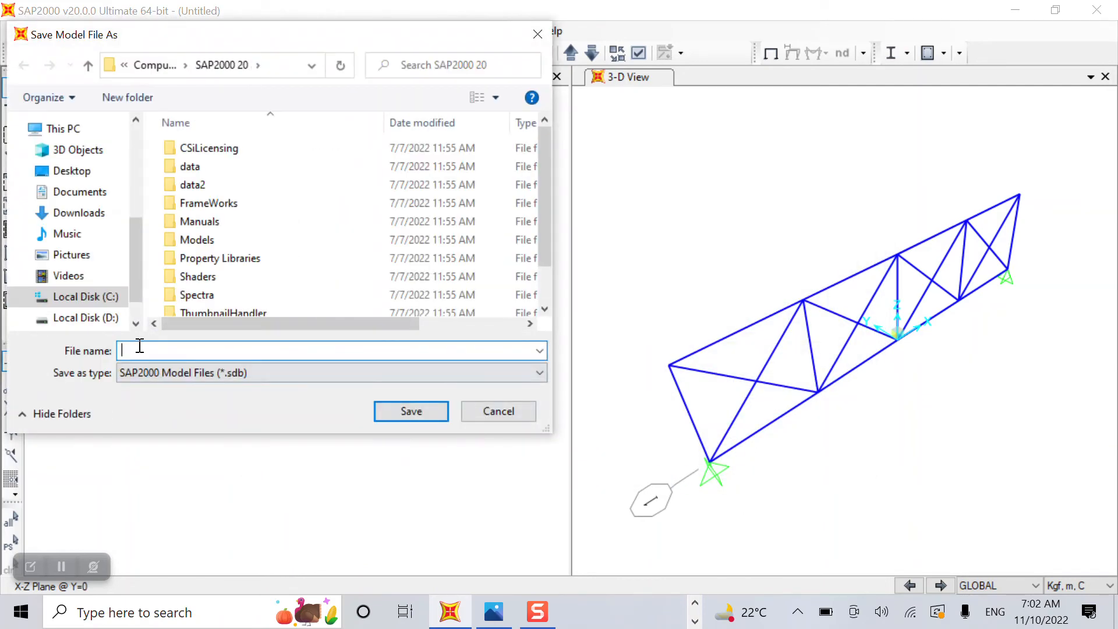
Save the model as Truss on Local Disk (D:) so the analysis completes.
left_click(81, 317)
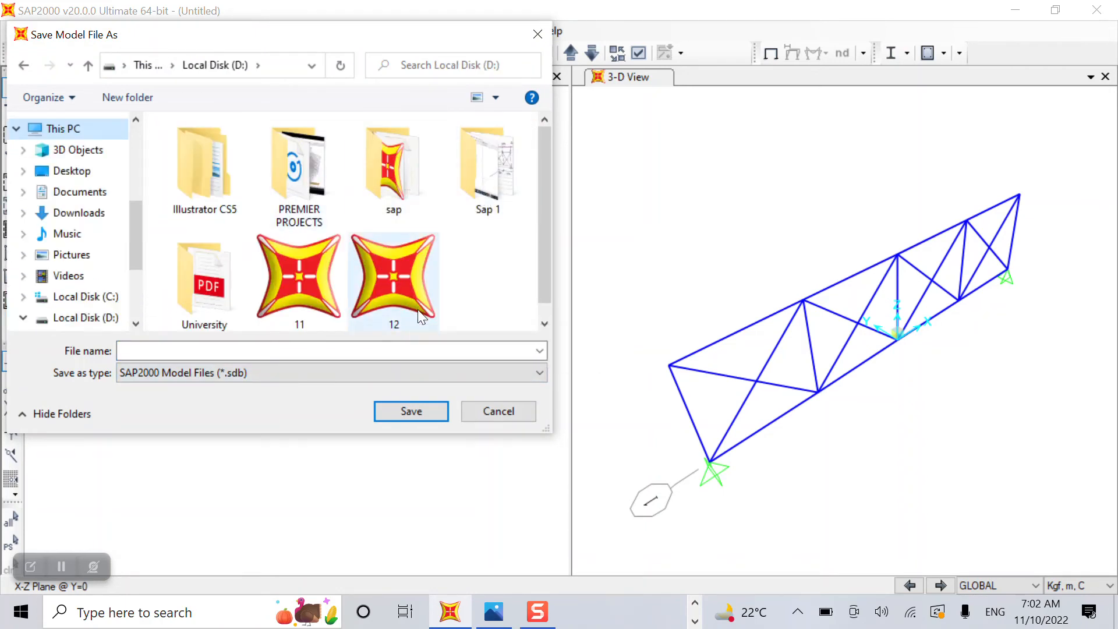
left_click(164, 352)
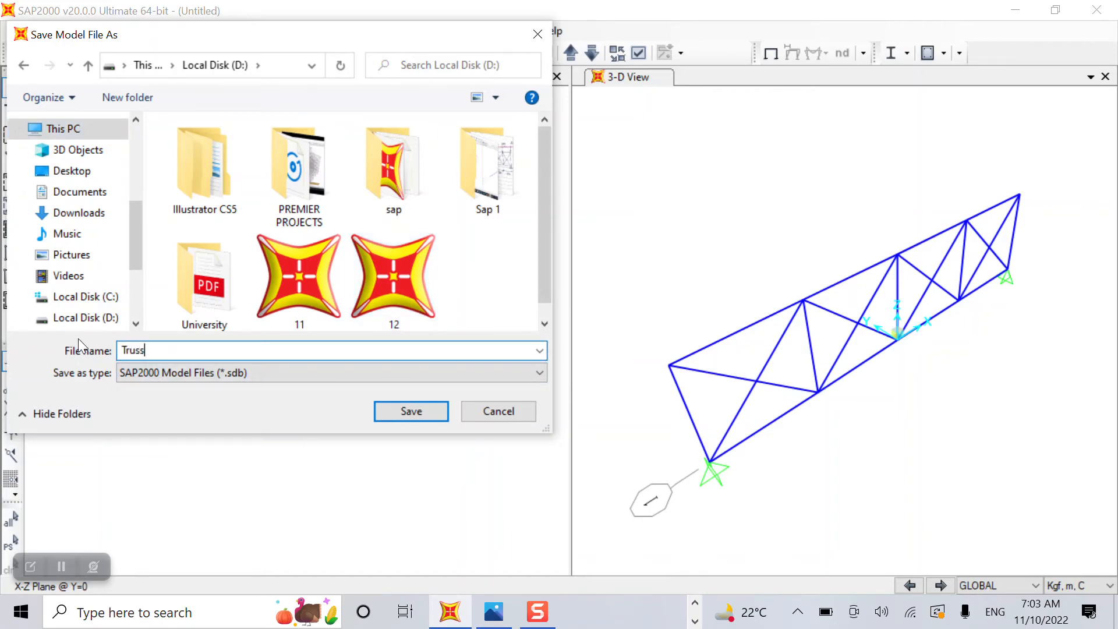
left_click(410, 409)
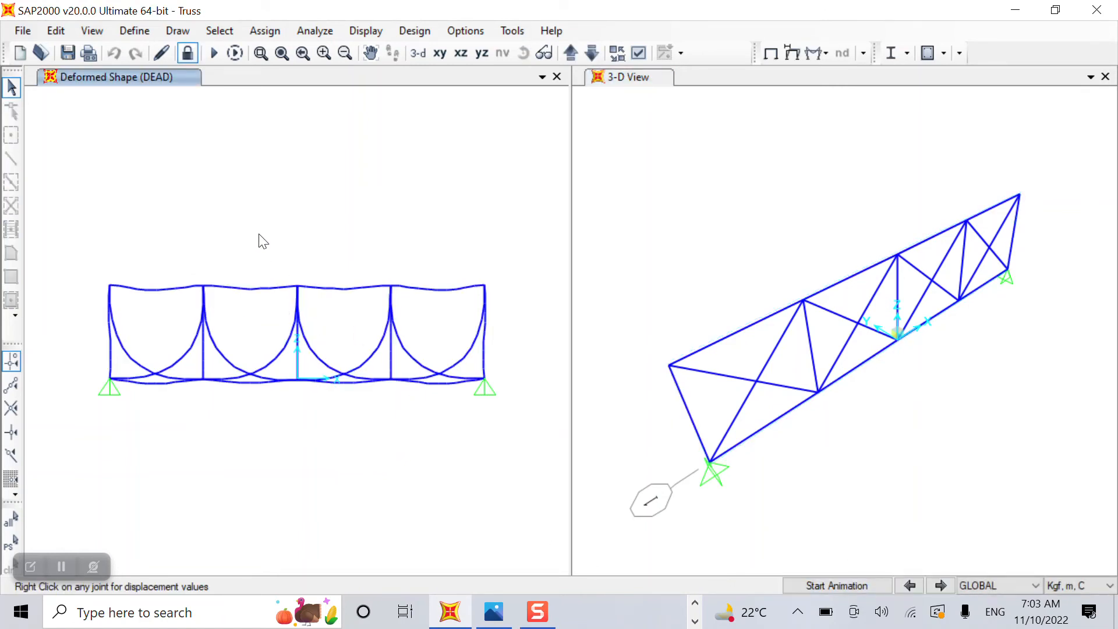
Animate the deformed shape, moving from the DEAD case to the Live case.
left_click(817, 584)
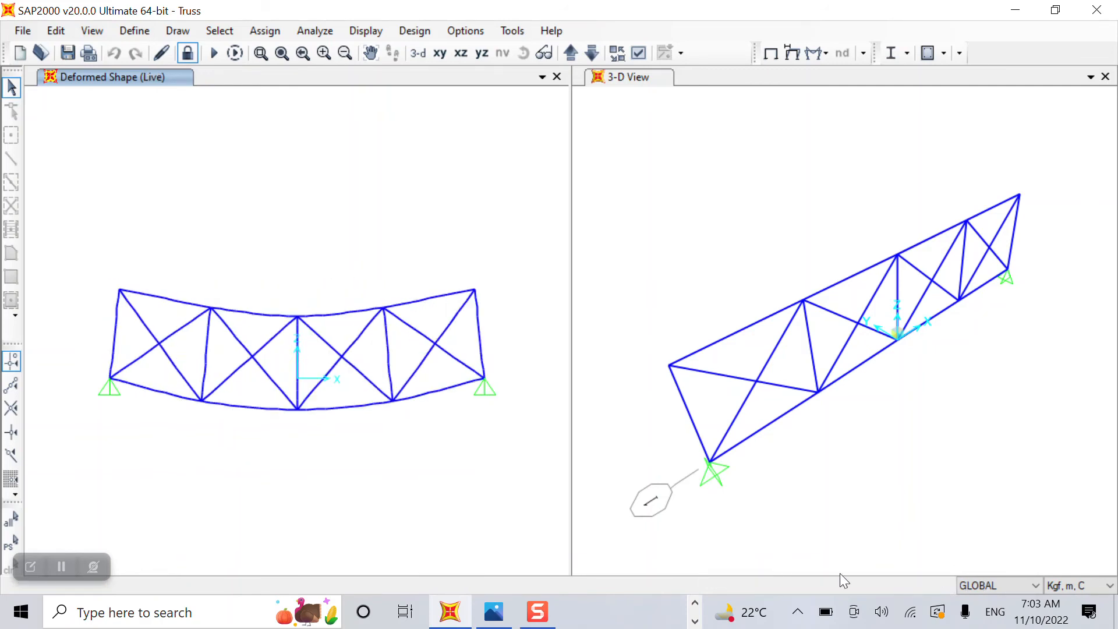
left_click(838, 585)
left_click(846, 581)
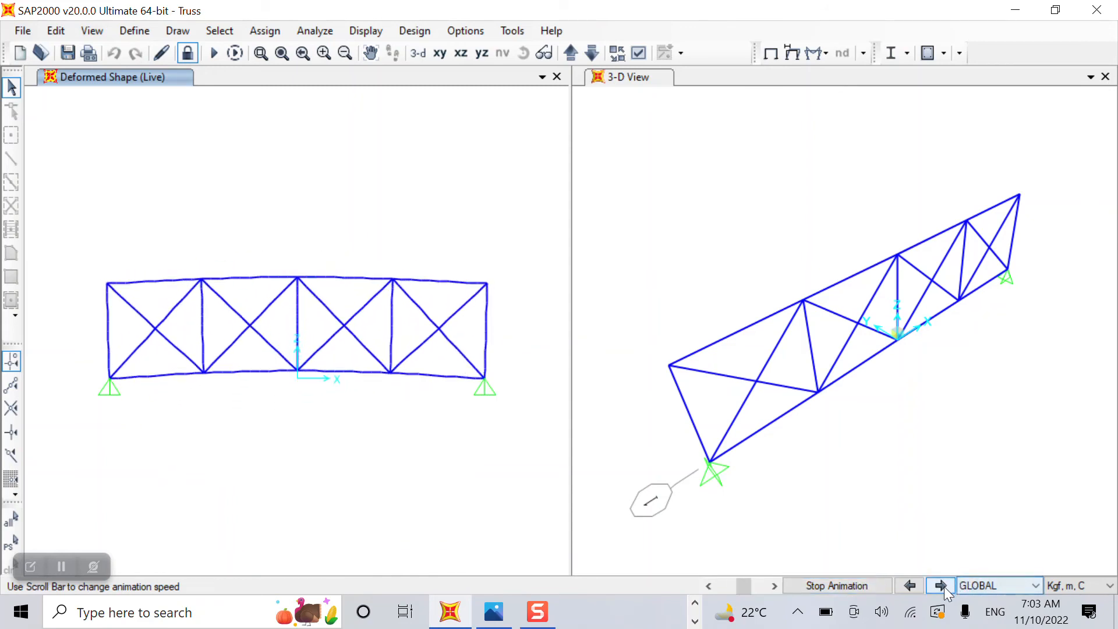
left_click(861, 589)
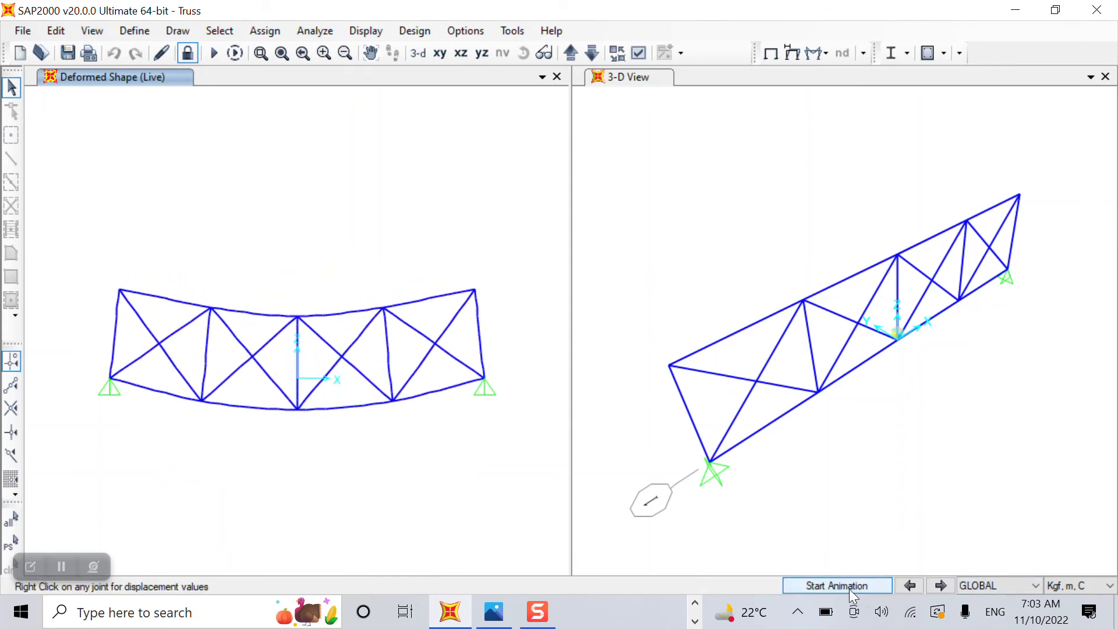
left_click(848, 588)
left_click(848, 582)
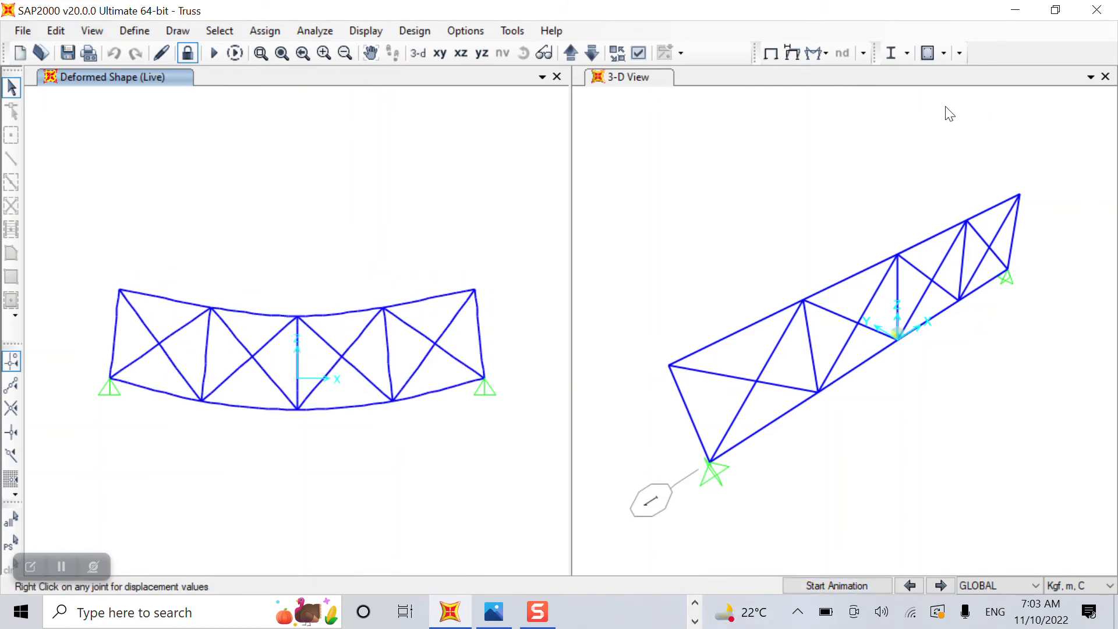
Add COMB1 as the steel design combination and start the design check.
left_click(907, 53)
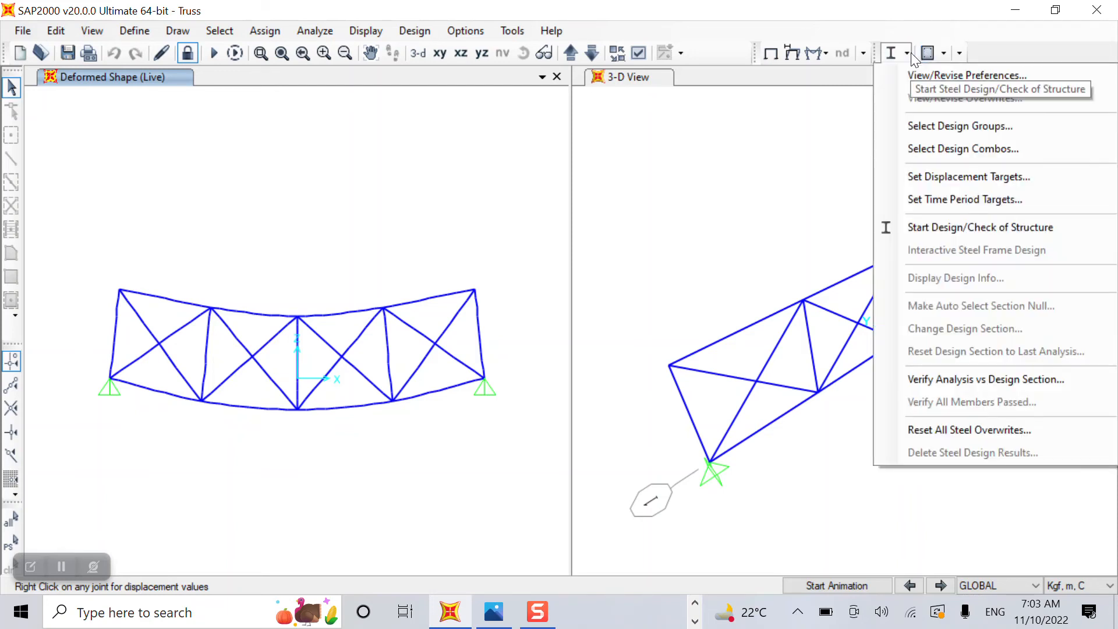
left_click(945, 155)
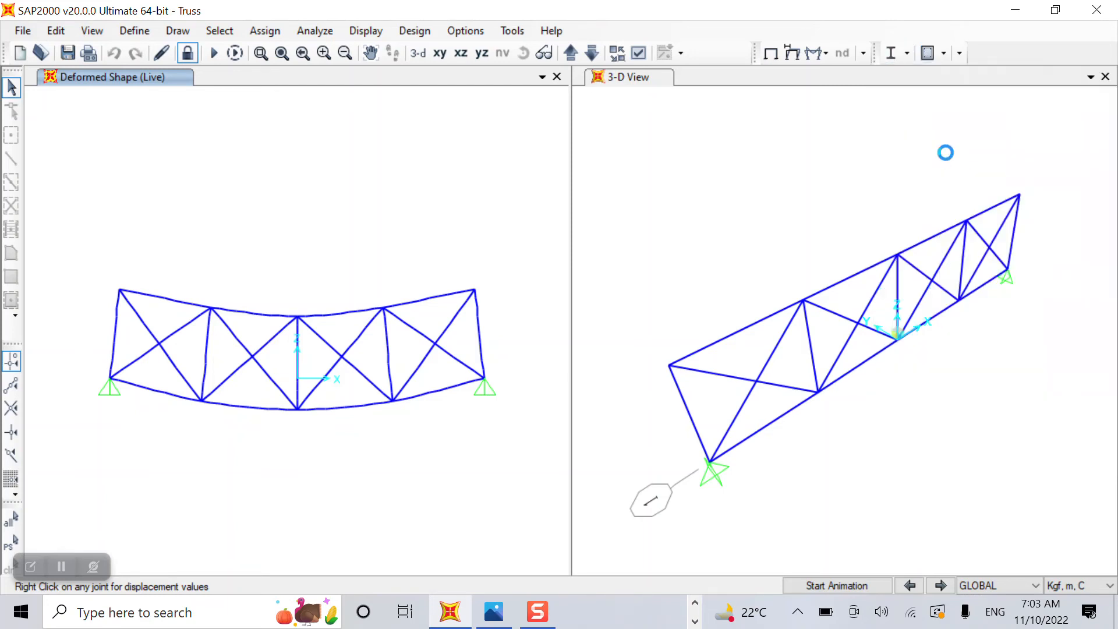
left_click(466, 260)
left_click(556, 279)
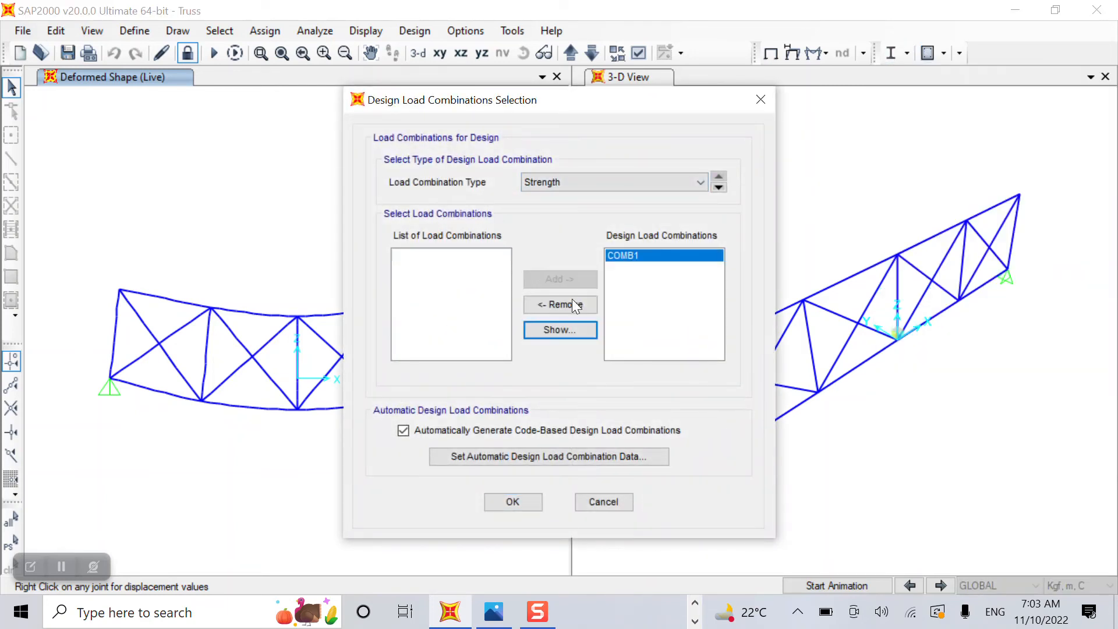
left_click(512, 502)
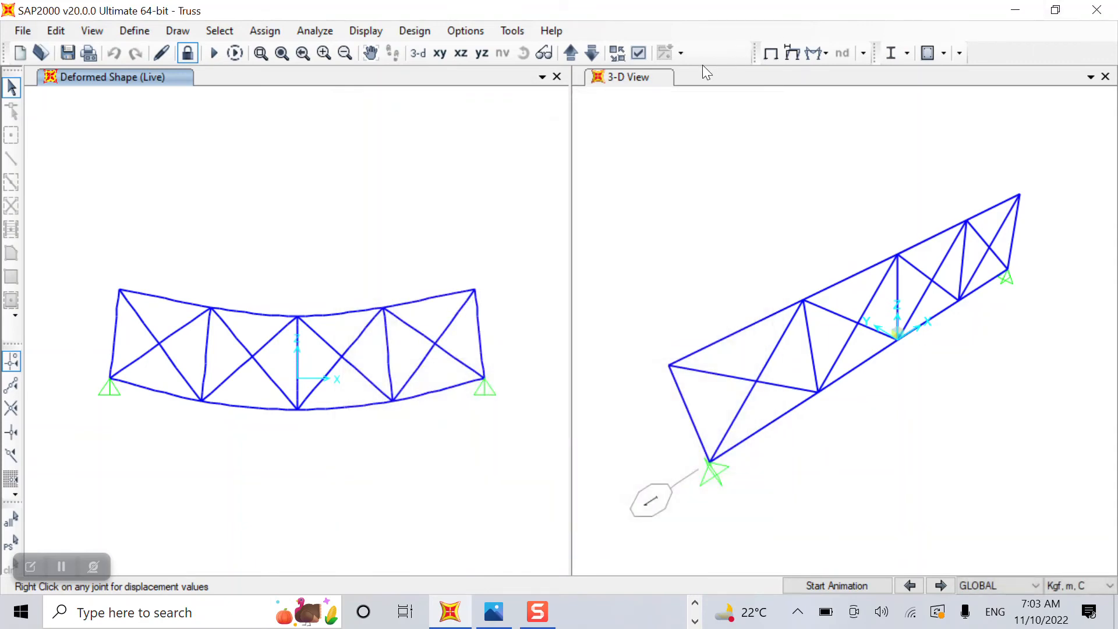
left_click(909, 53)
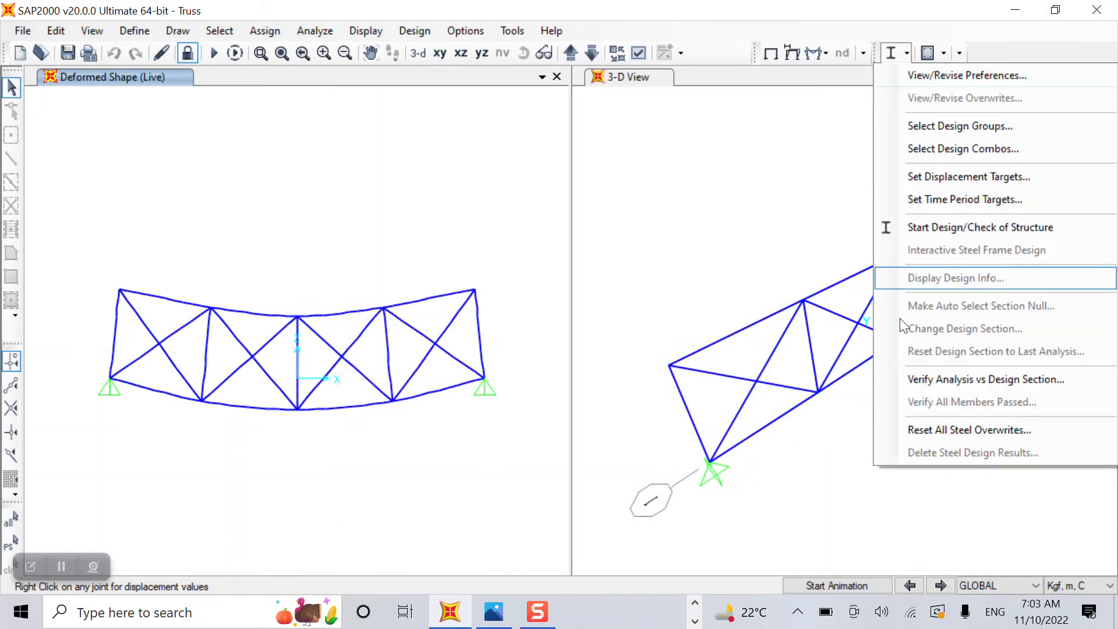
left_click(981, 226)
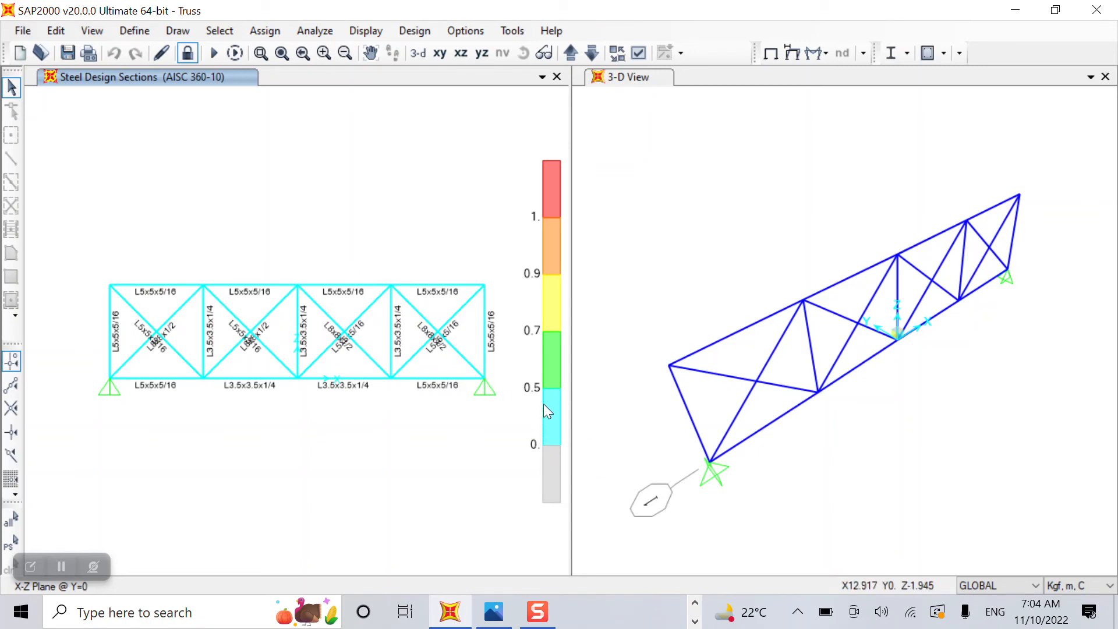
Open the status-bar unit list, where Kgf, m, C is still current.
scroll(208, 345, "up", 3)
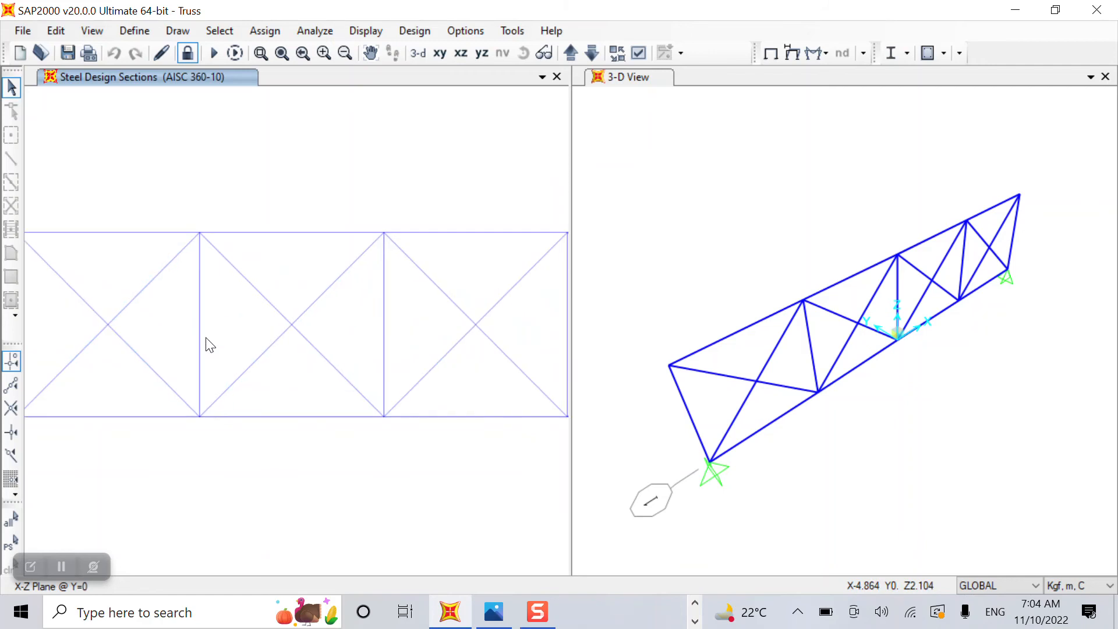
scroll(205, 337, "up", 3)
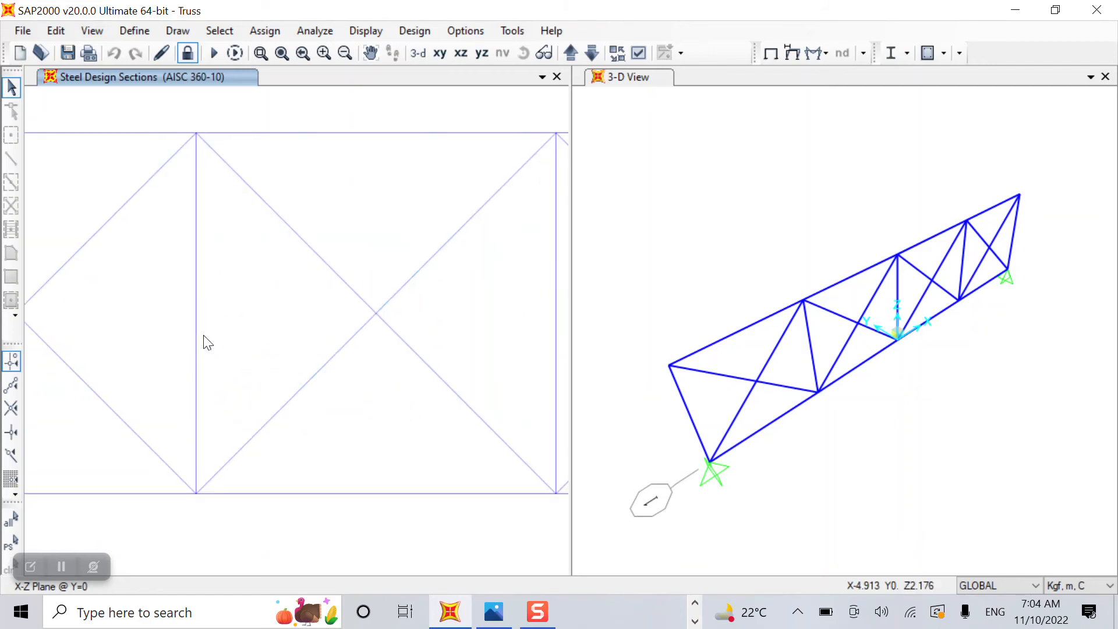
scroll(203, 338, "up", 3)
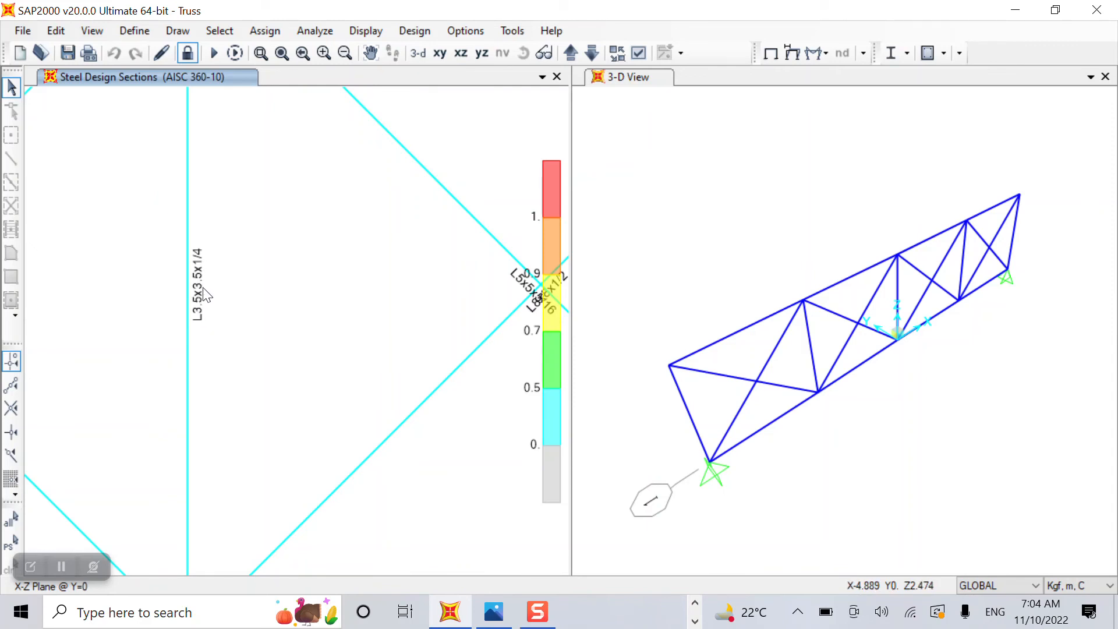
left_click(1109, 585)
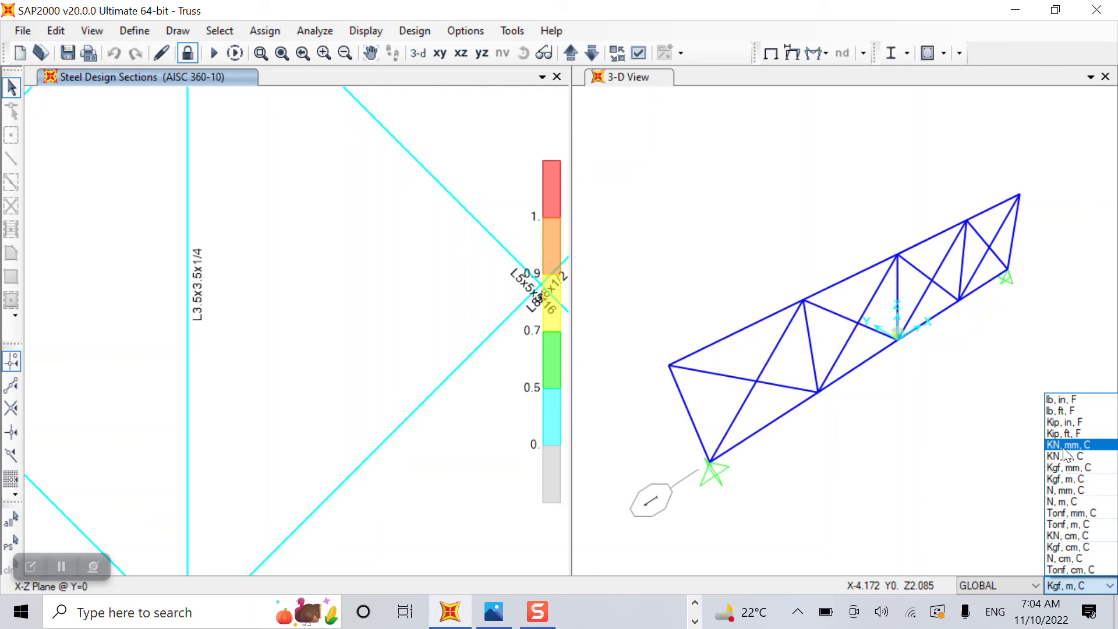
Switch the units to Kgf, mm, C and rerun the steel design check.
left_click(1071, 467)
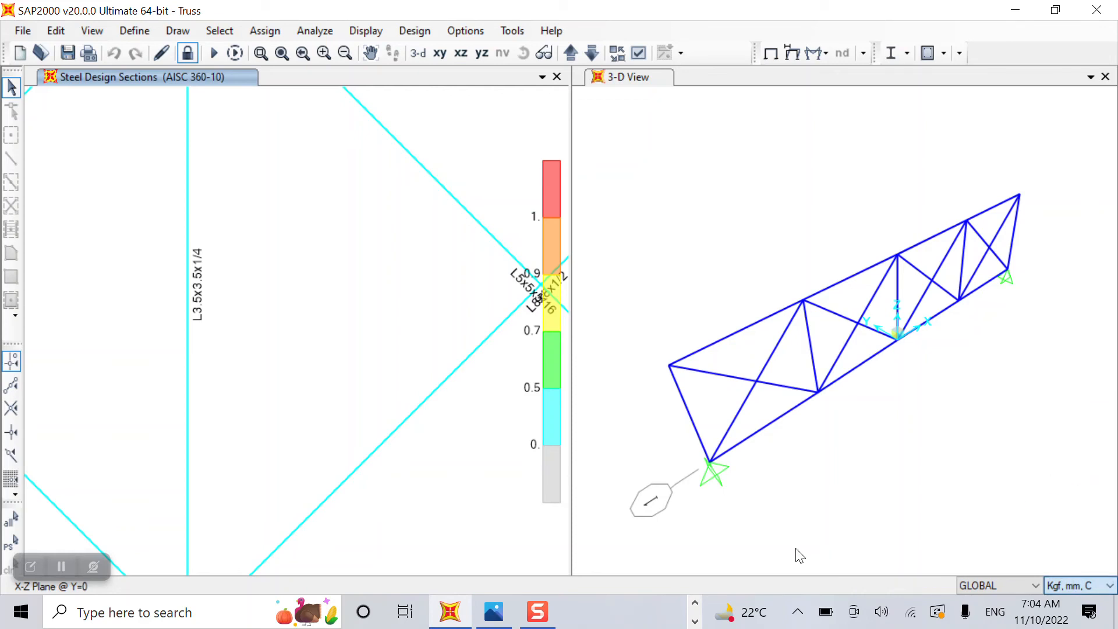
scroll(417, 455, "down", 6)
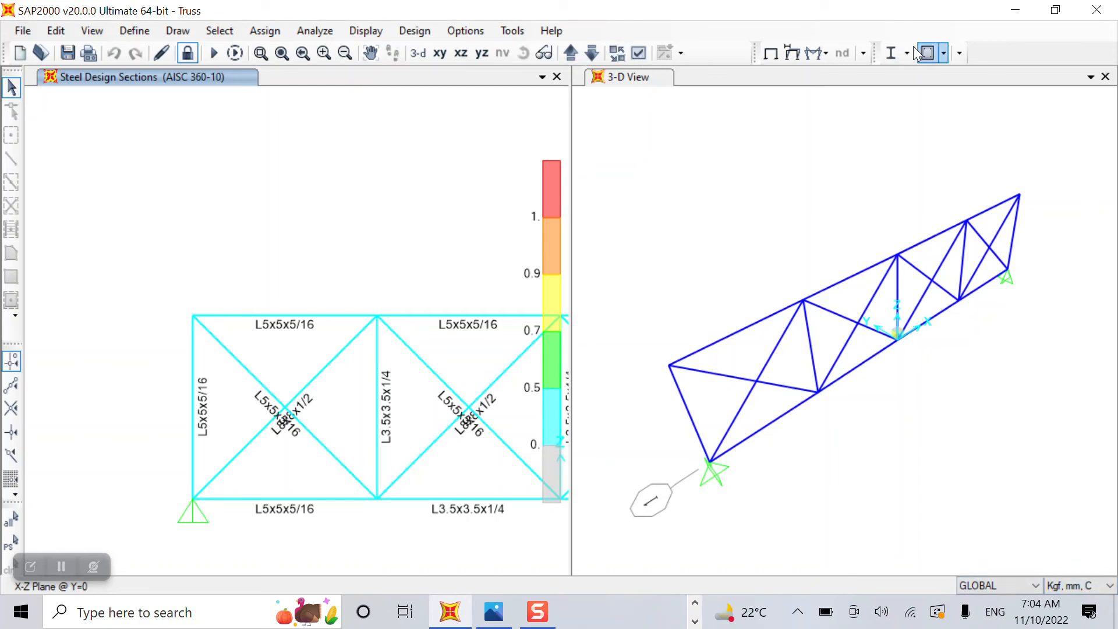
left_click(894, 52)
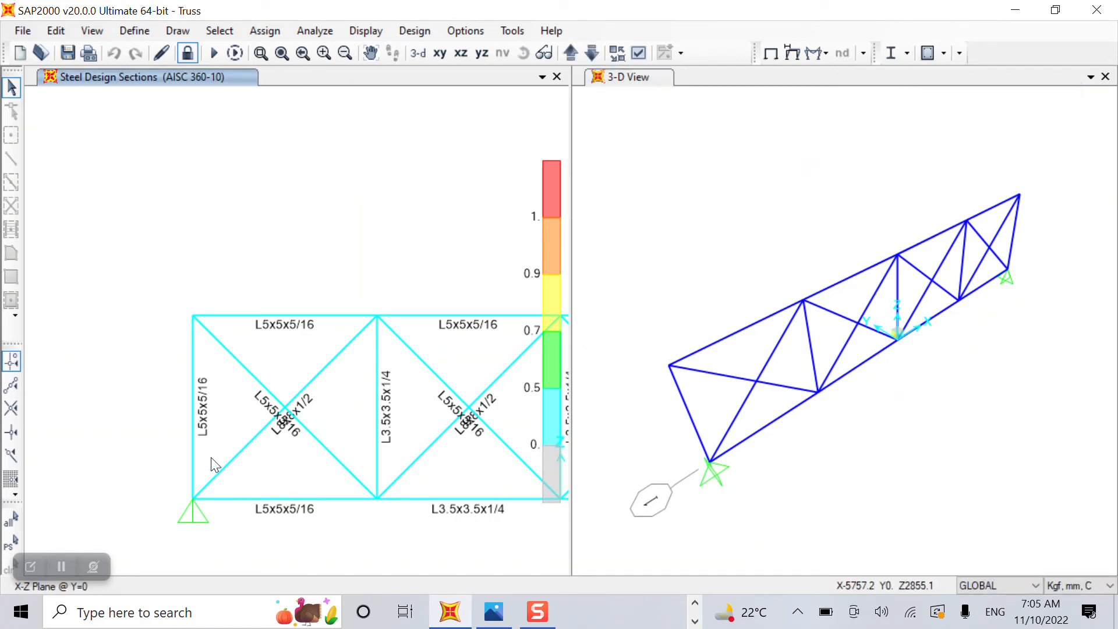
Zoom the Steel Design Sections view to read the L5x5x5/16 and L3.5x3.5x1/4 labels.
scroll(211, 457, "down", 3)
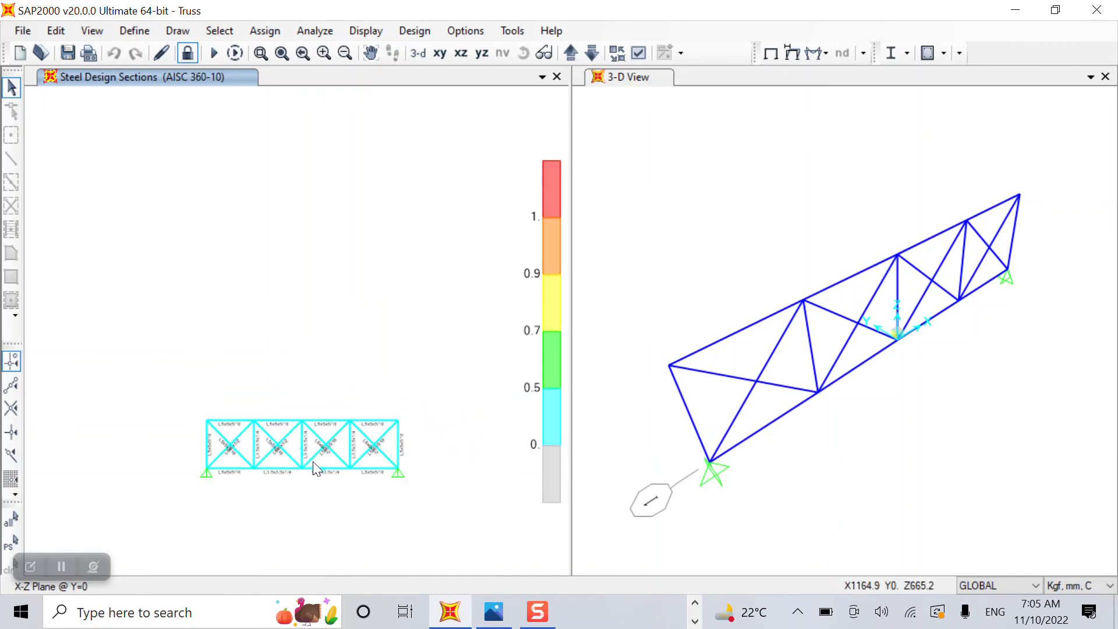
scroll(316, 467, "up", 4)
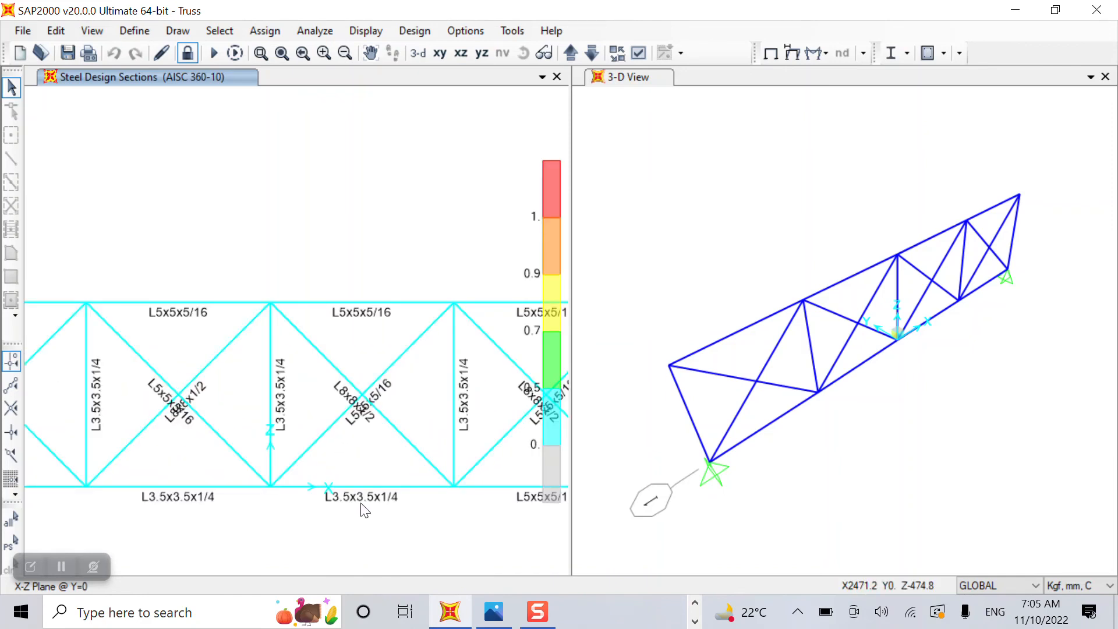
scroll(361, 507, "up", 2)
scroll(341, 494, "up", 2)
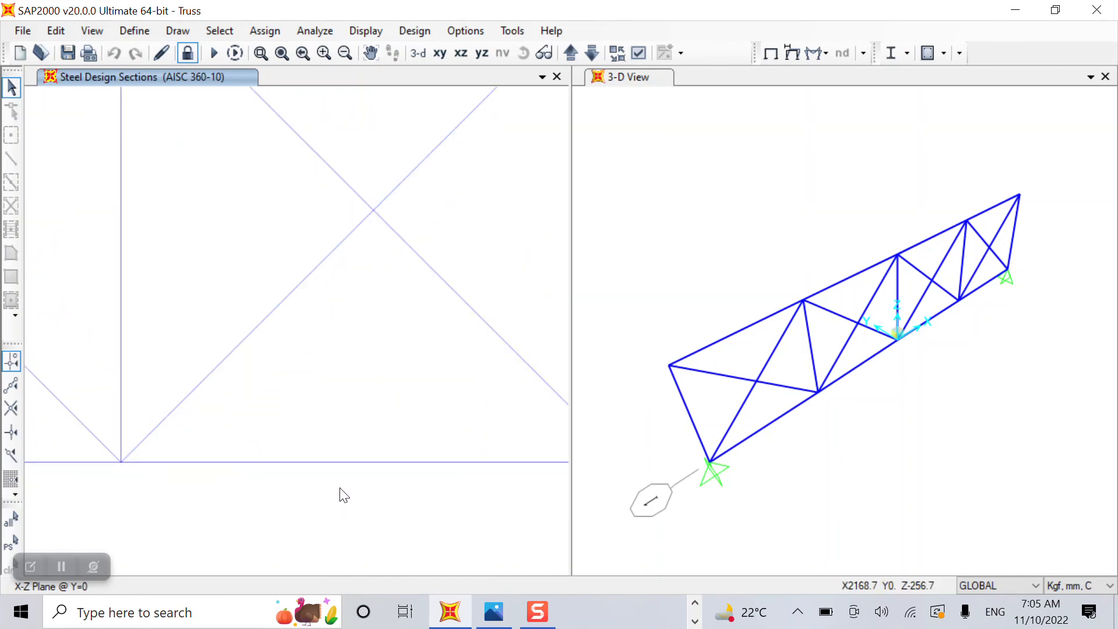
scroll(343, 495, "up", 1)
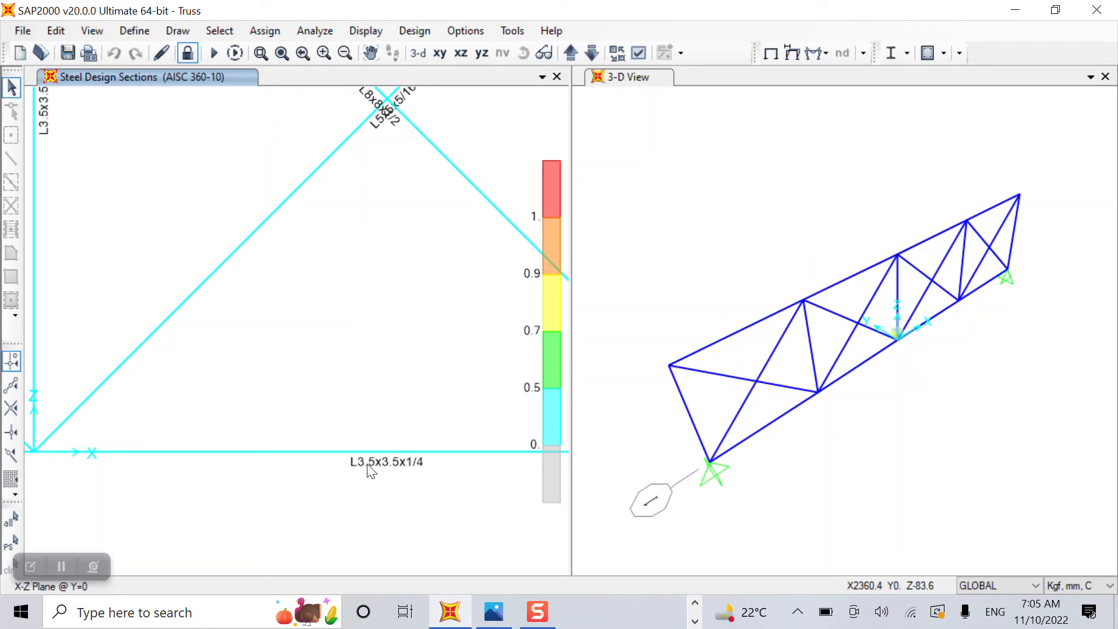
scroll(262, 282, "down", 2)
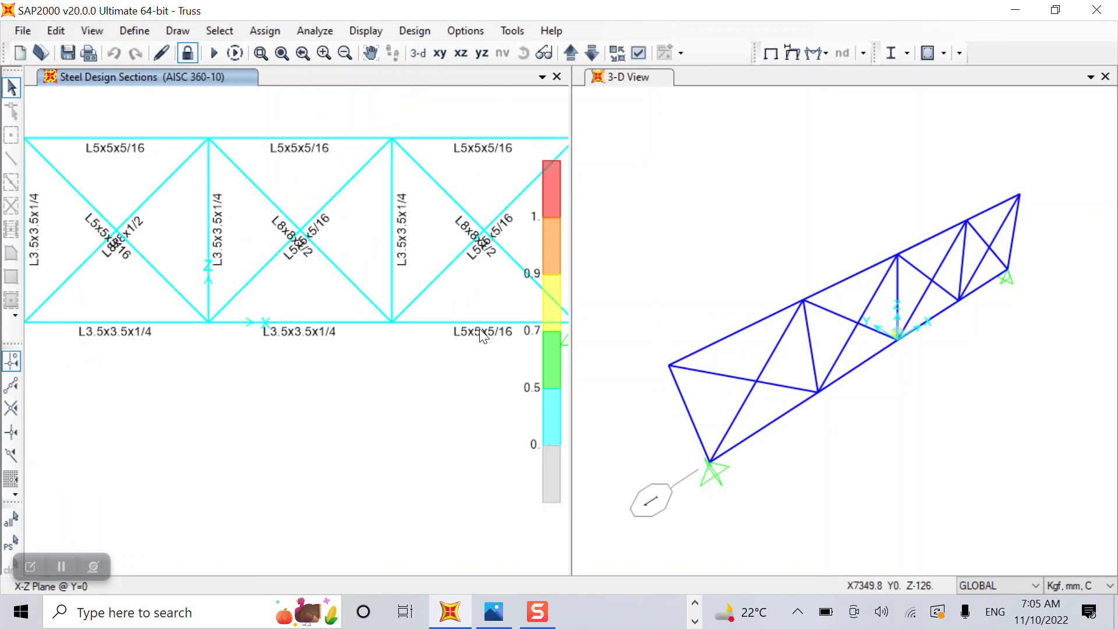
scroll(480, 328, "up", 3)
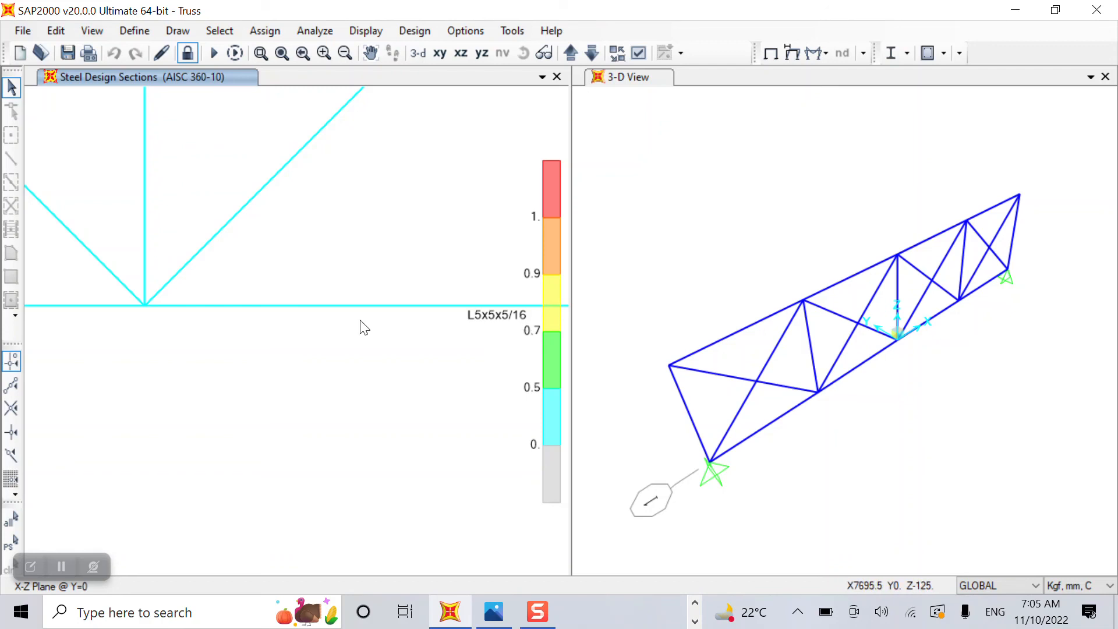
scroll(247, 355, "down", 5)
scroll(250, 362, "down", 2)
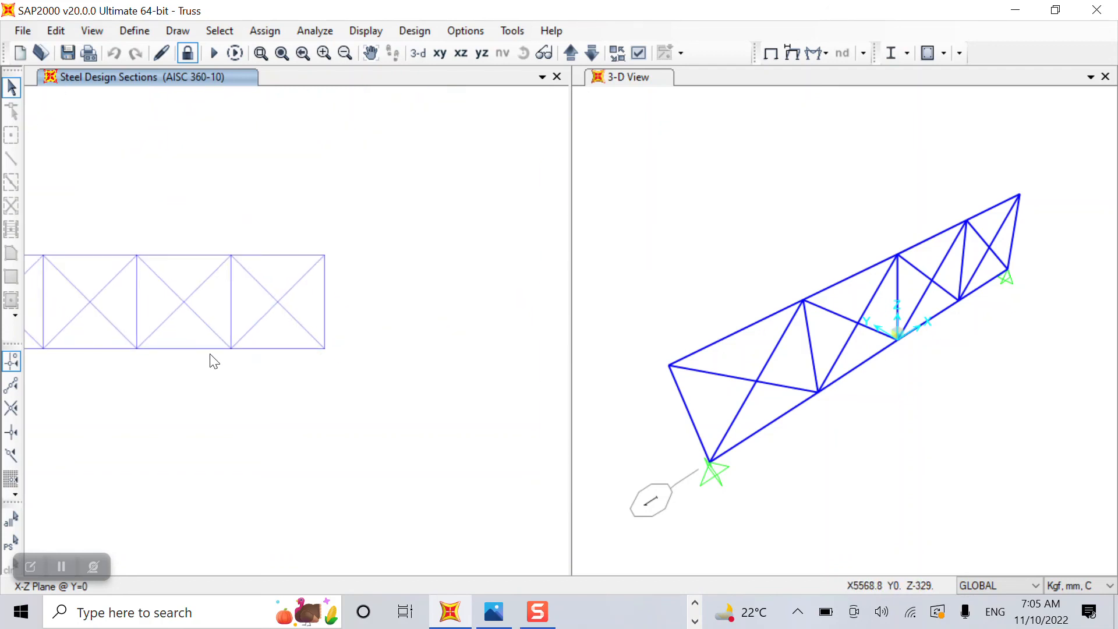
scroll(233, 361, "down", 2)
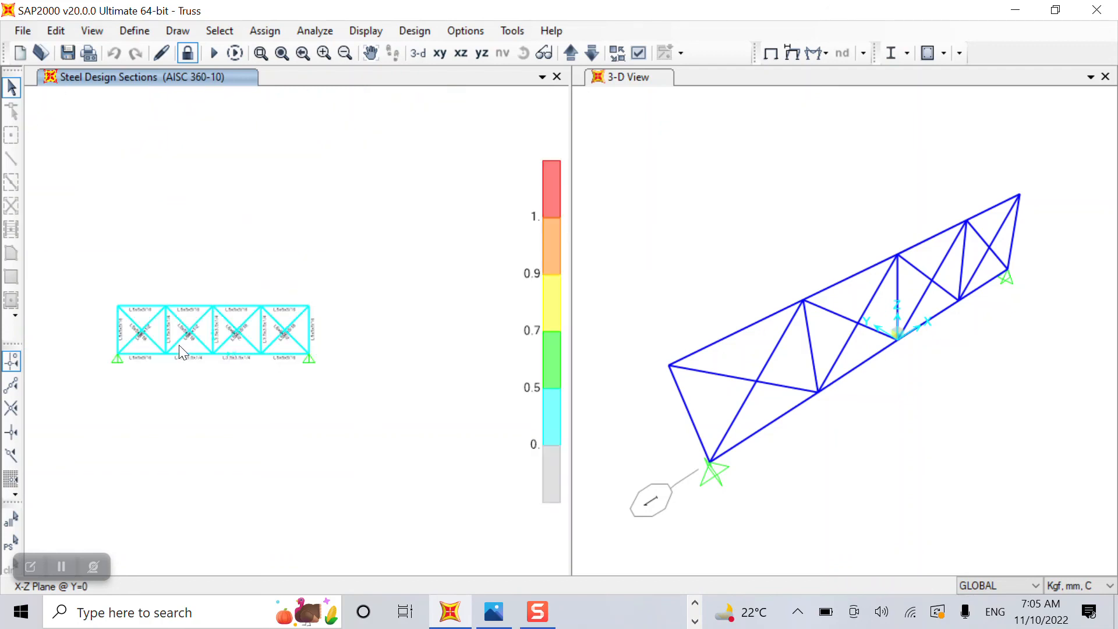
scroll(75, 320, "up", 3)
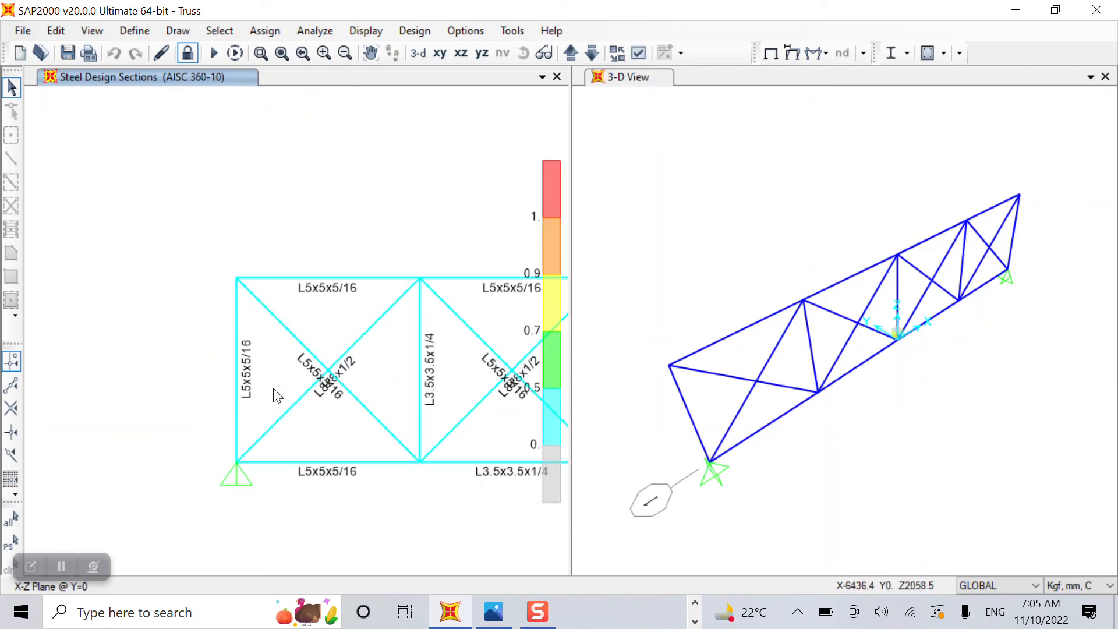
scroll(314, 483, "up", 1)
scroll(316, 484, "up", 1)
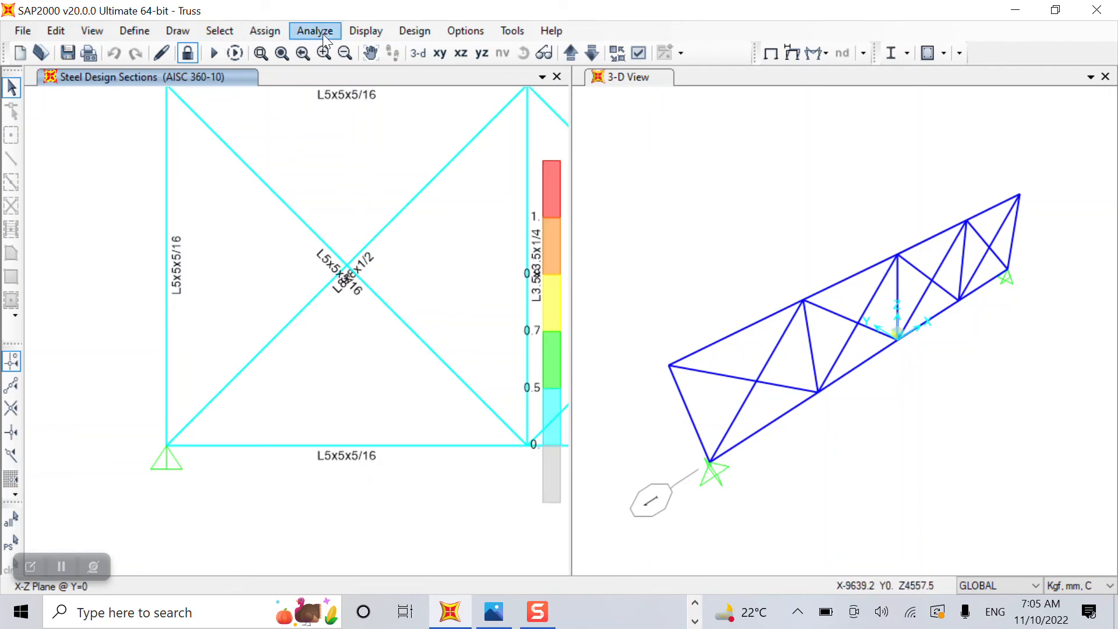
left_click(123, 29)
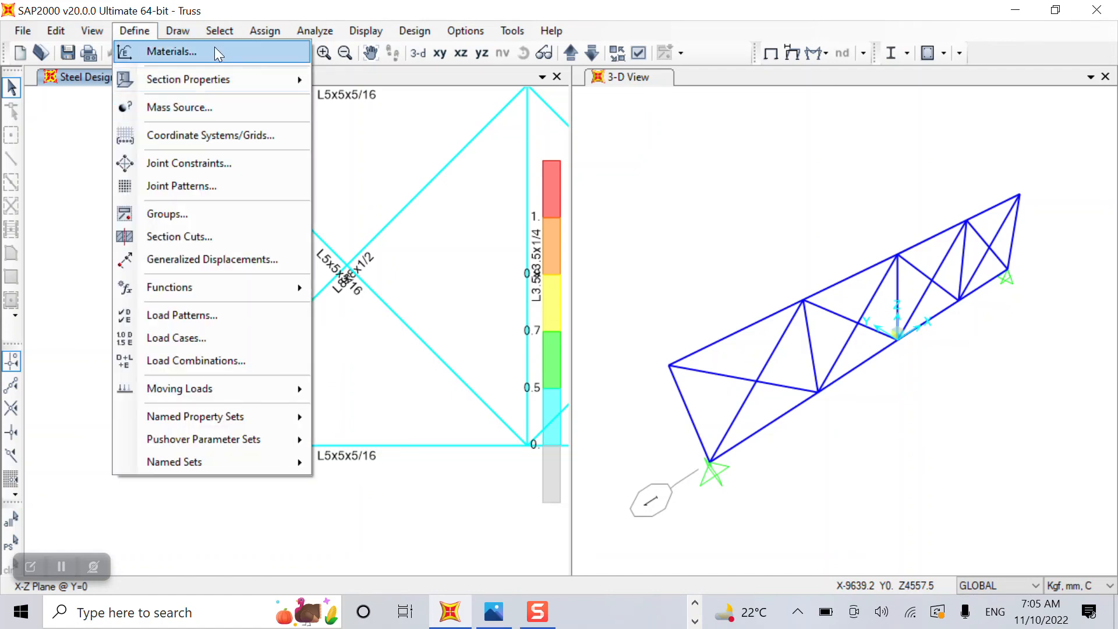
mouse_move(225, 79)
left_click(420, 80)
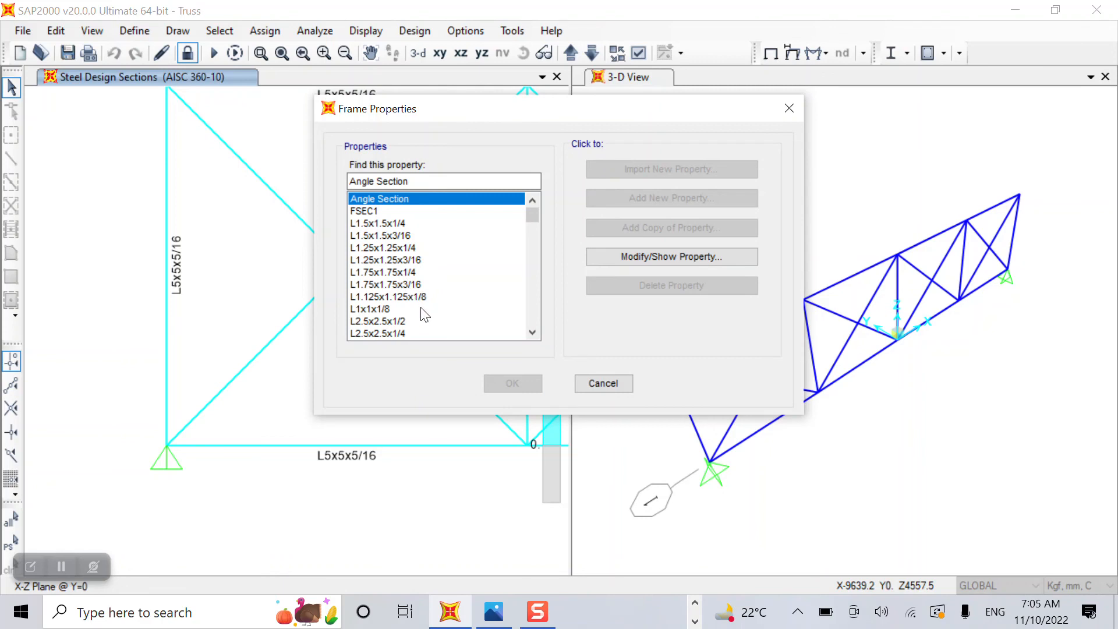
scroll(425, 315, "down", 8)
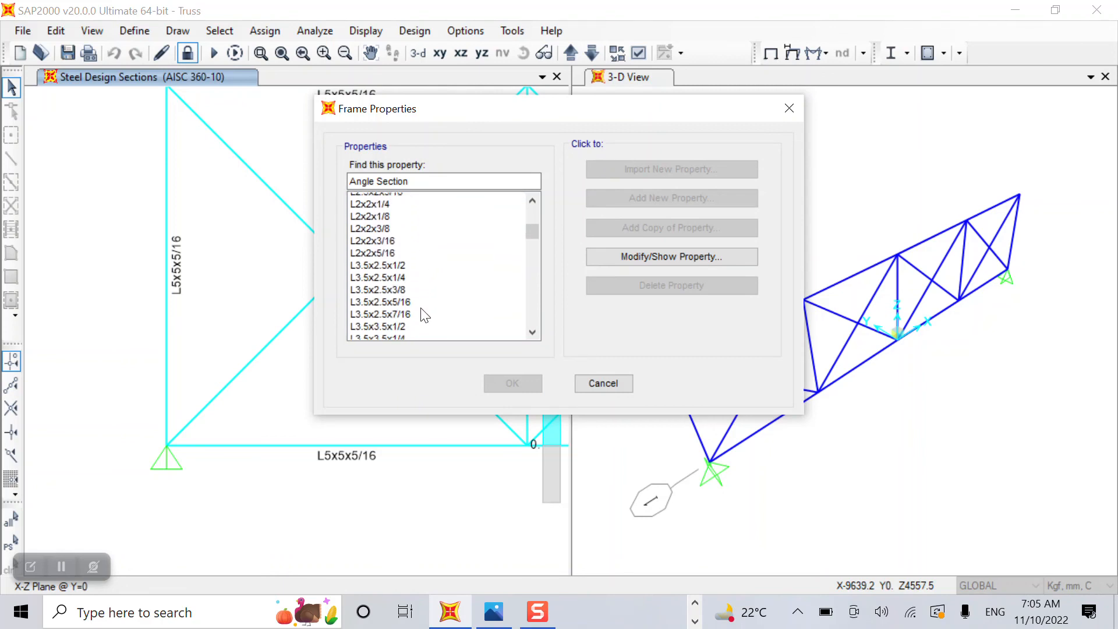
scroll(425, 315, "down", 5)
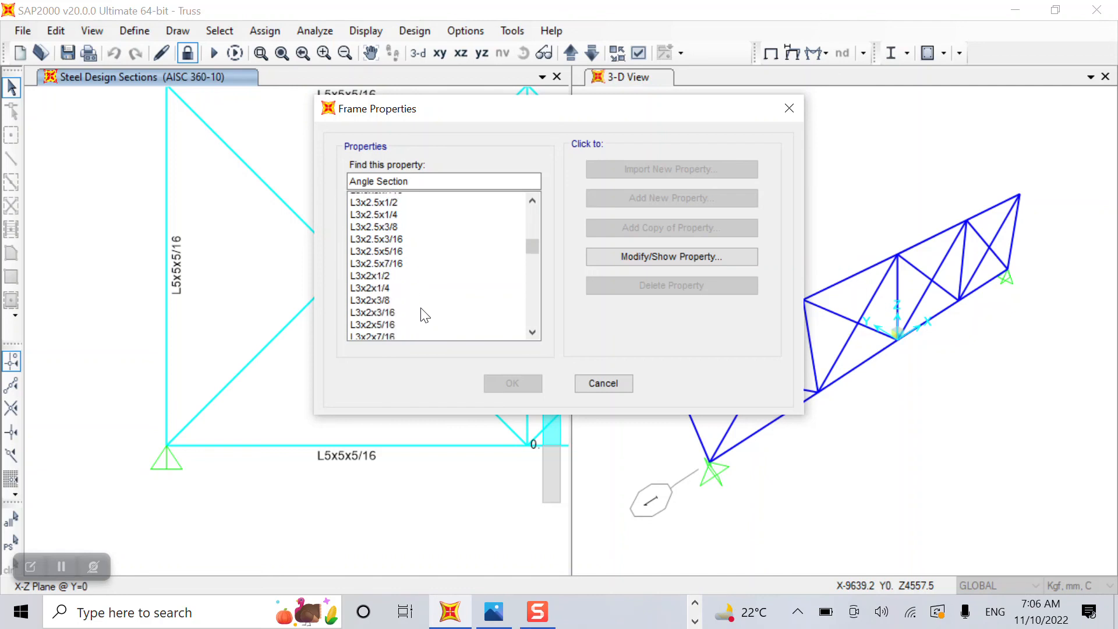
scroll(424, 315, "down", 10)
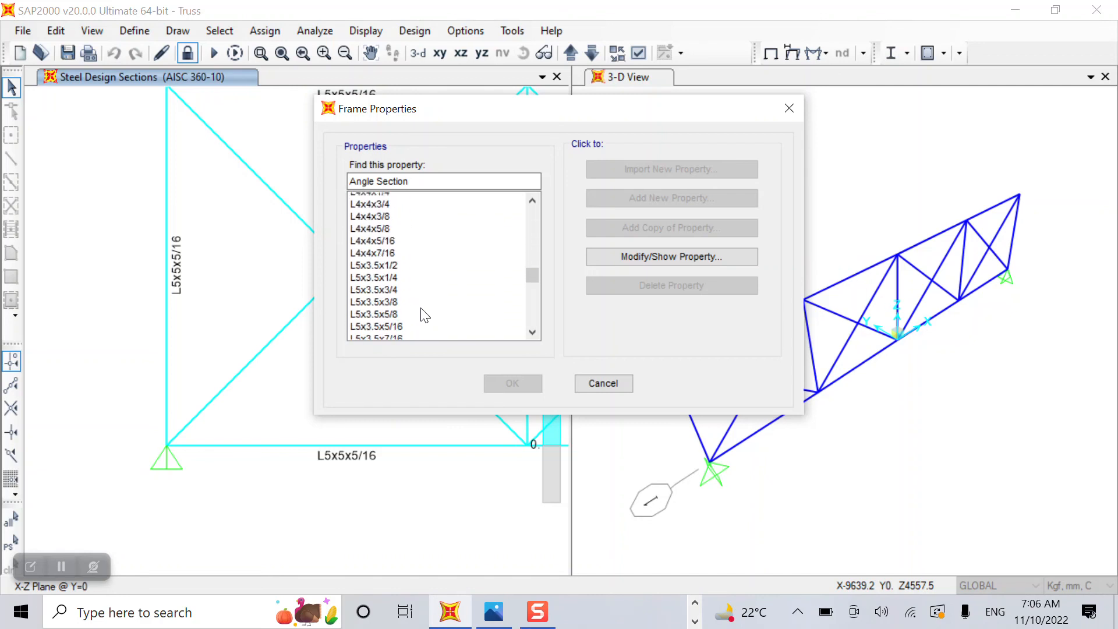
scroll(425, 315, "down", 5)
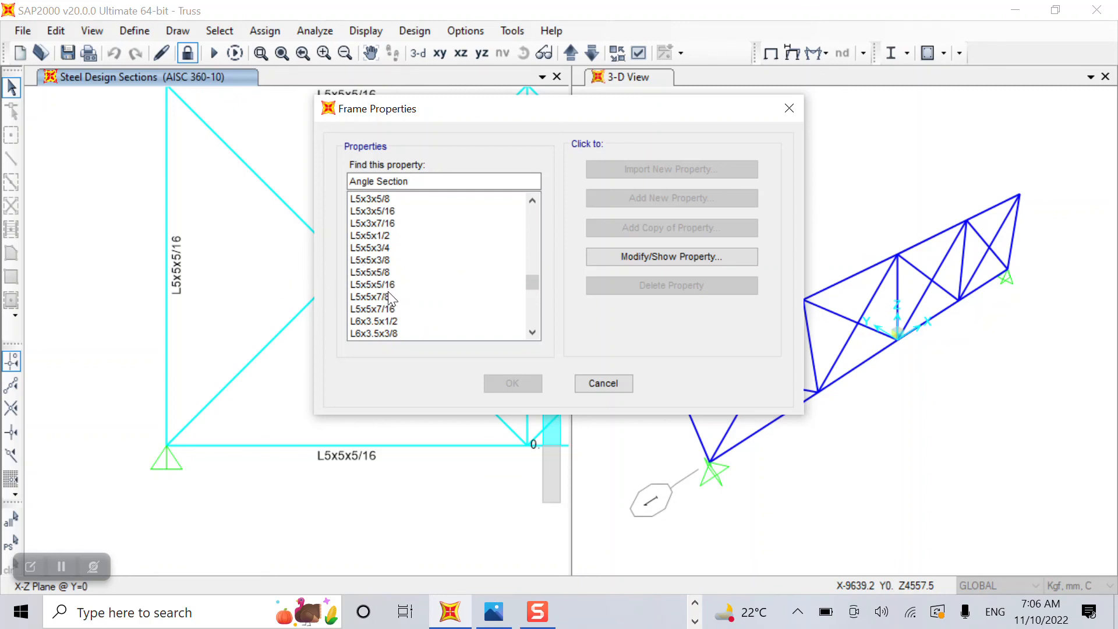
scroll(391, 330, "down", 1)
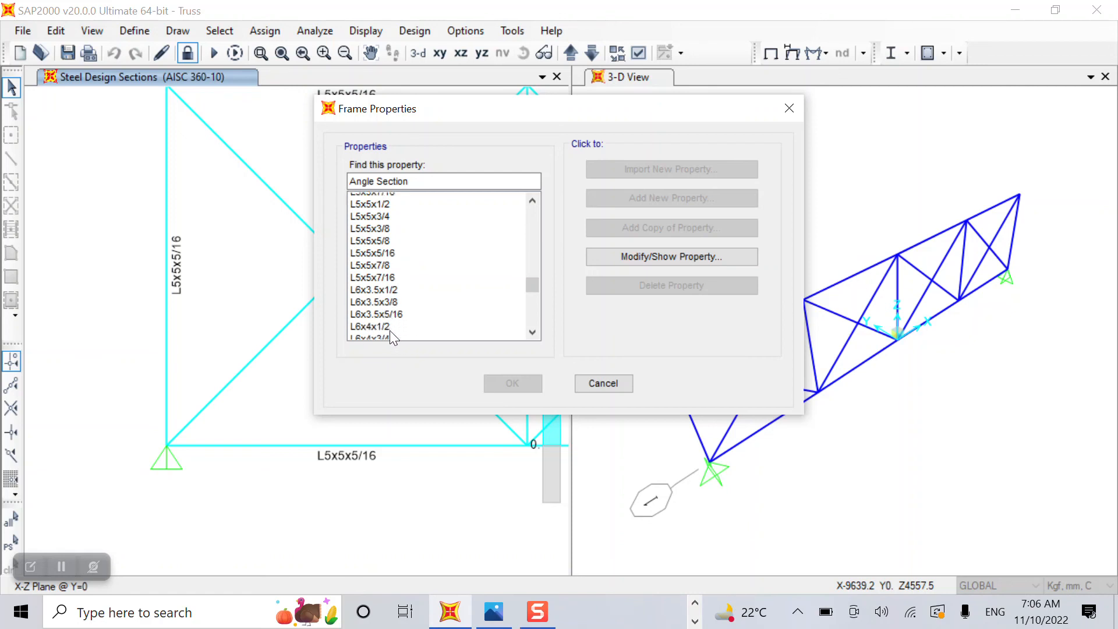
scroll(389, 330, "up", 1)
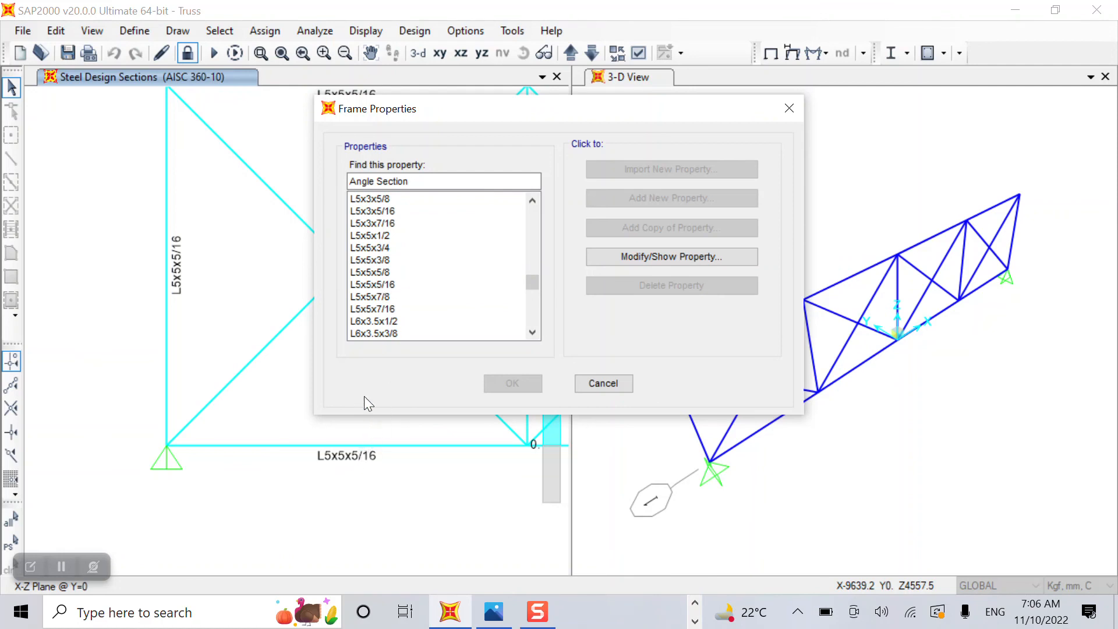
left_click(372, 286)
left_click(728, 251)
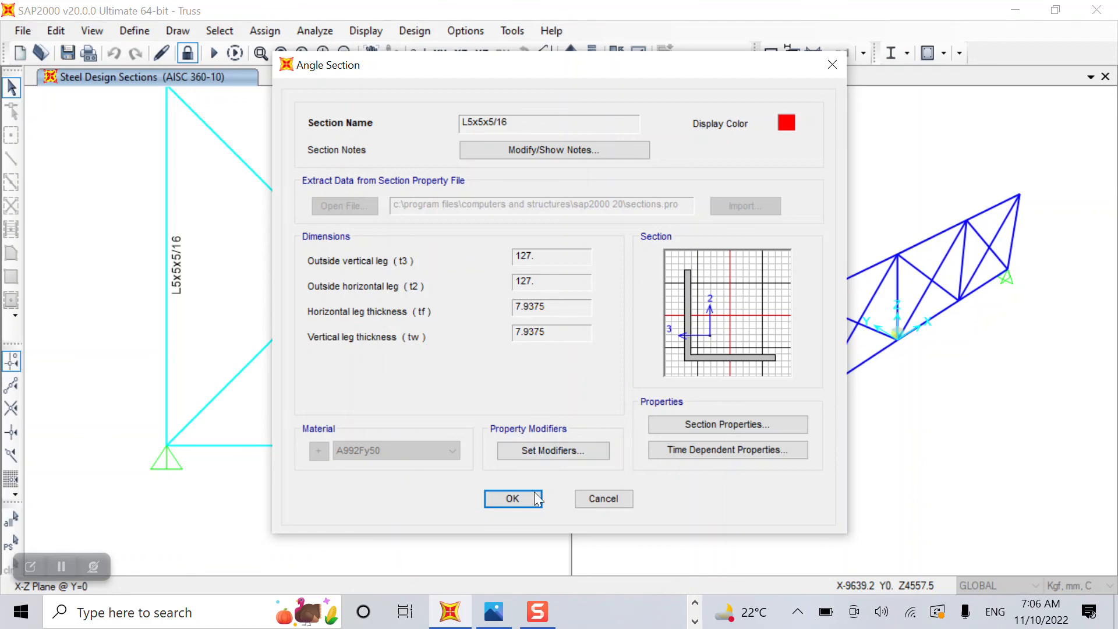
left_click(513, 499)
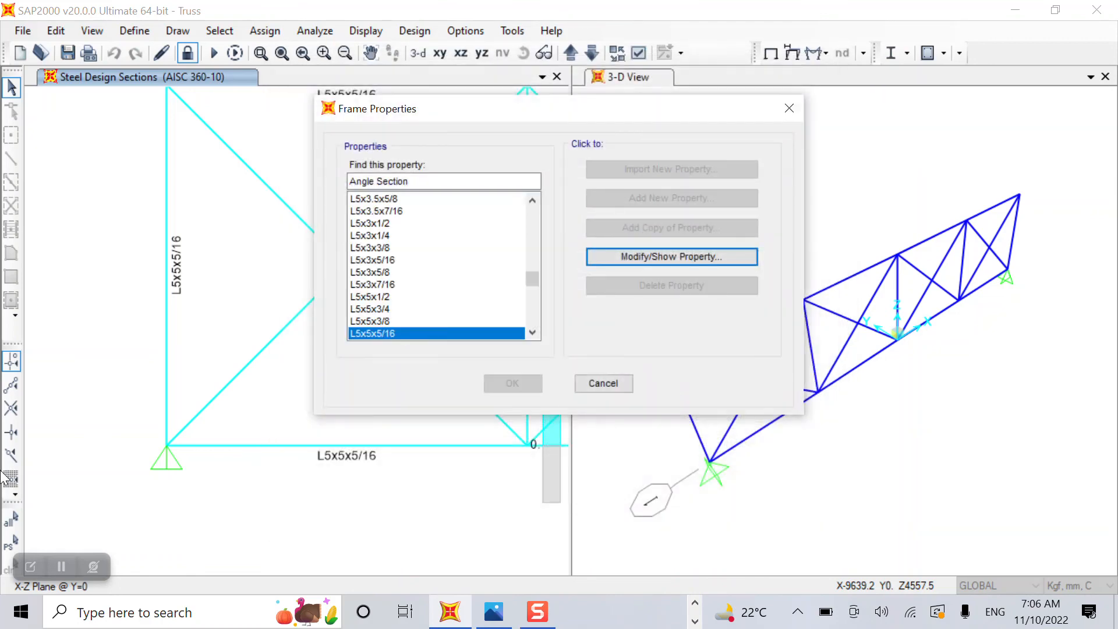
left_click(600, 386)
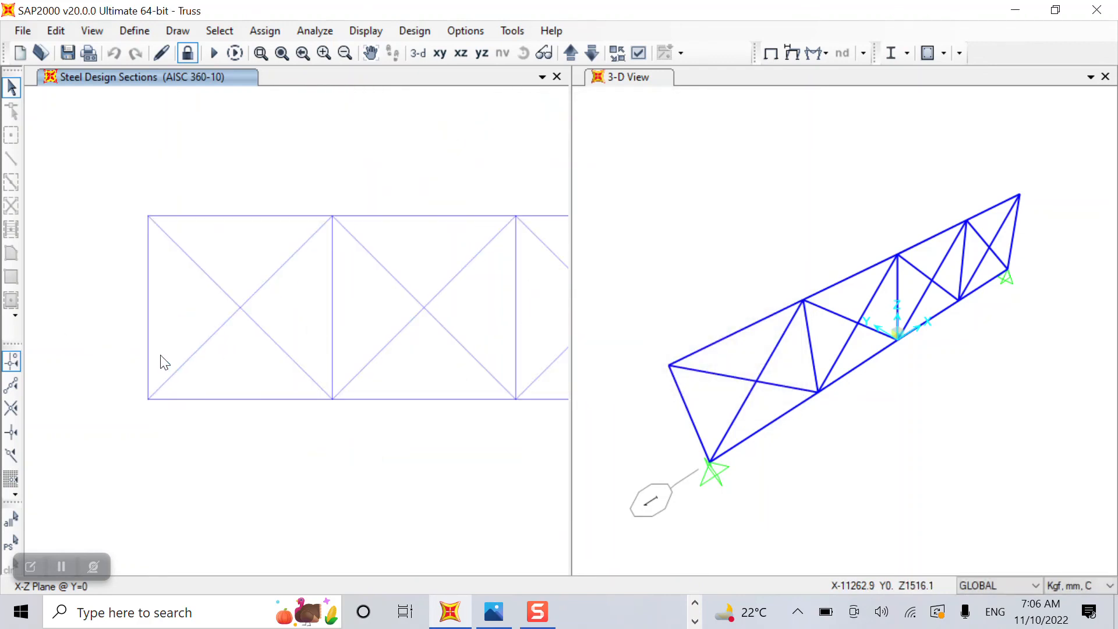